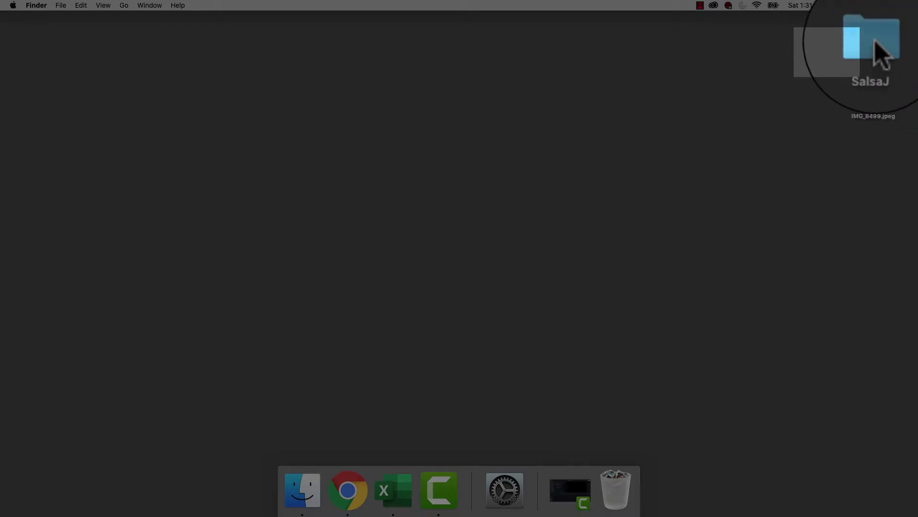
Launch SalsaJ.jar from the SalsaJ desktop folder, reposition its window and close the folder window.
double_click(876, 43)
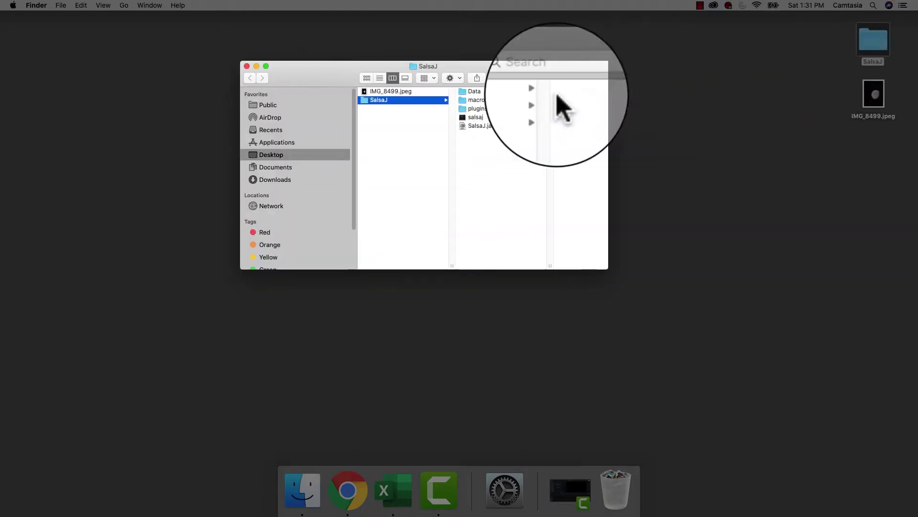
double_click(474, 125)
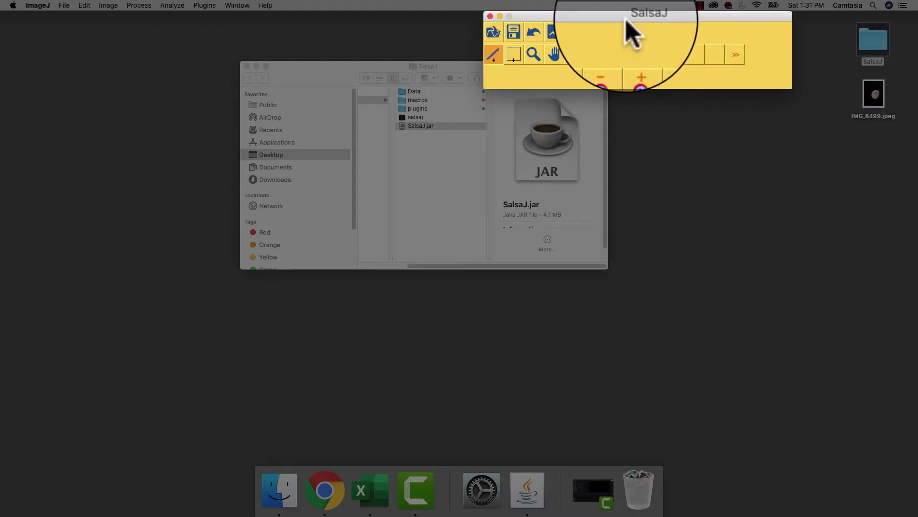
left_click_drag(624, 20, 214, 45)
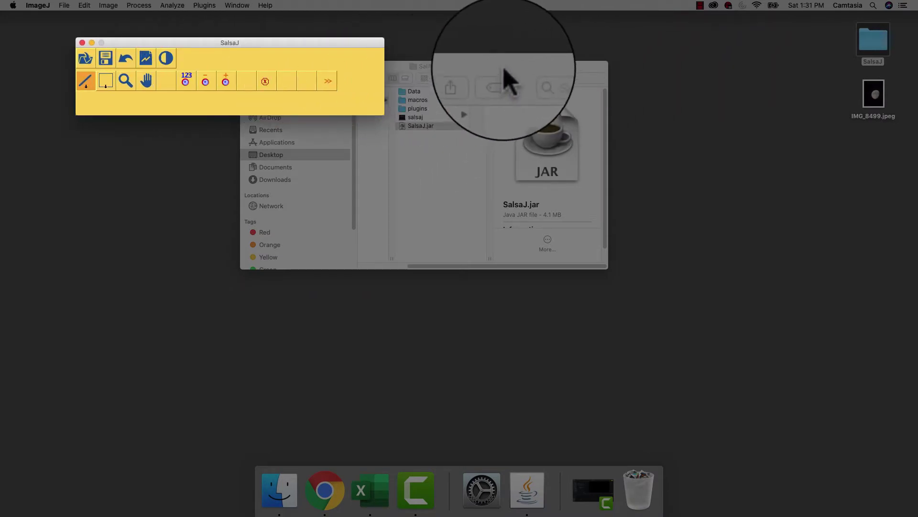
left_click_drag(514, 74, 599, 85)
left_click(424, 107)
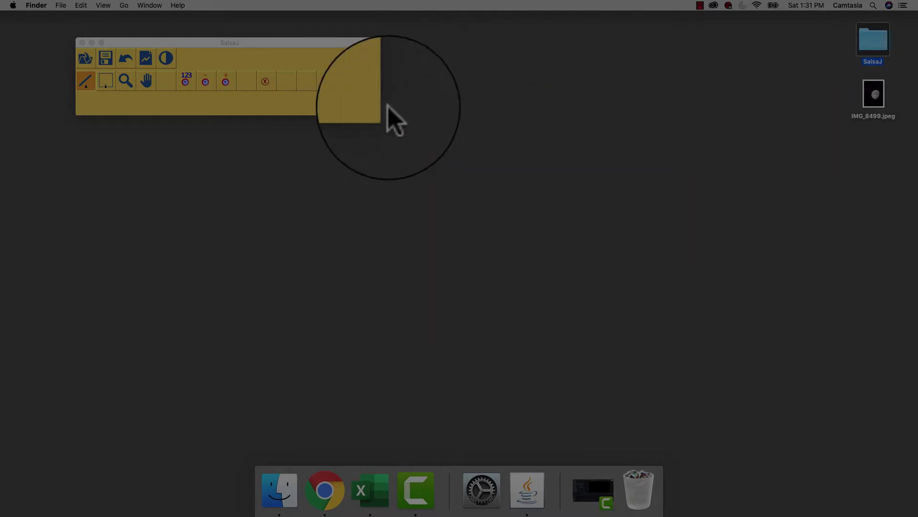
Open IMG_8499.jpeg from the Desktop in SalsaJ, clear of the toolbar's edge, and enlarge its window.
left_click(89, 57)
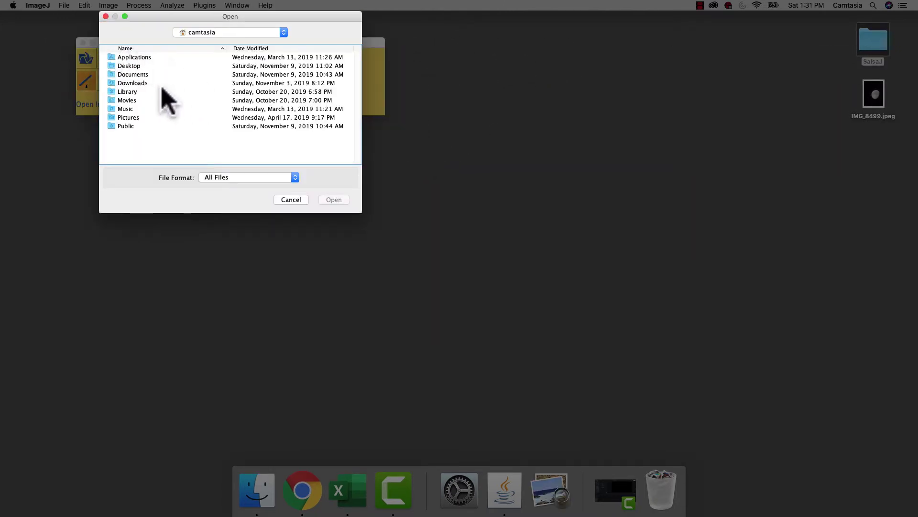
double_click(135, 66)
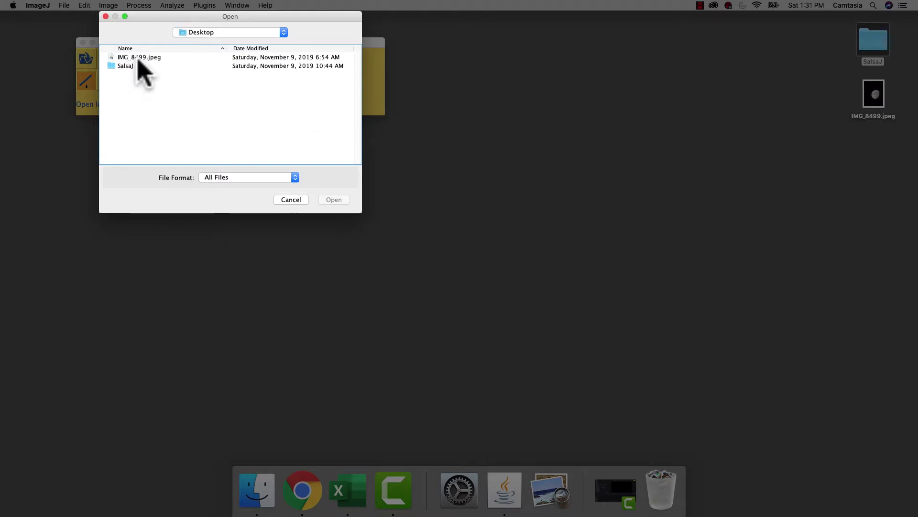
left_click(139, 58)
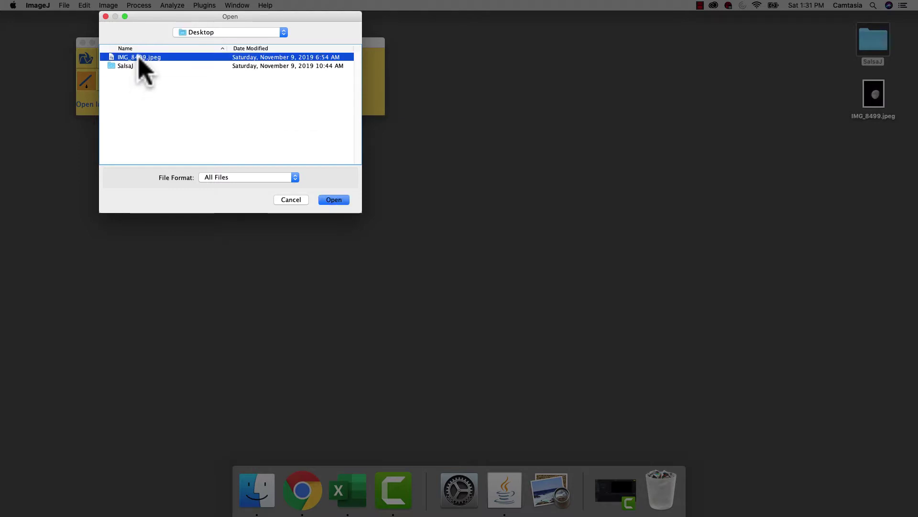
left_click(331, 199)
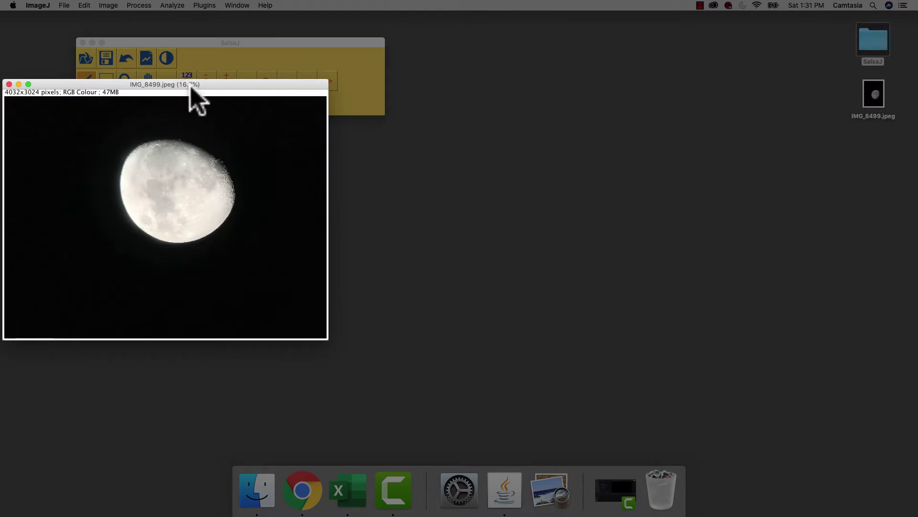
left_click_drag(190, 85, 450, 119)
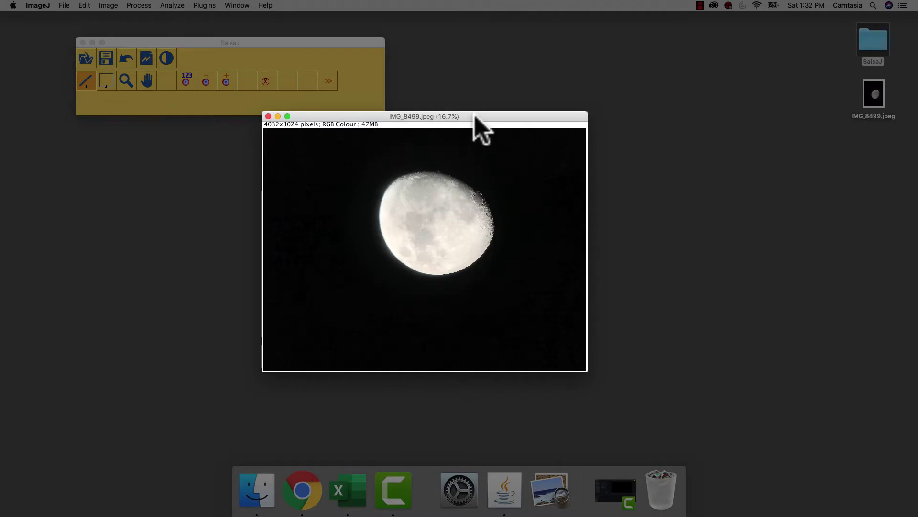
left_click_drag(474, 116, 325, 80)
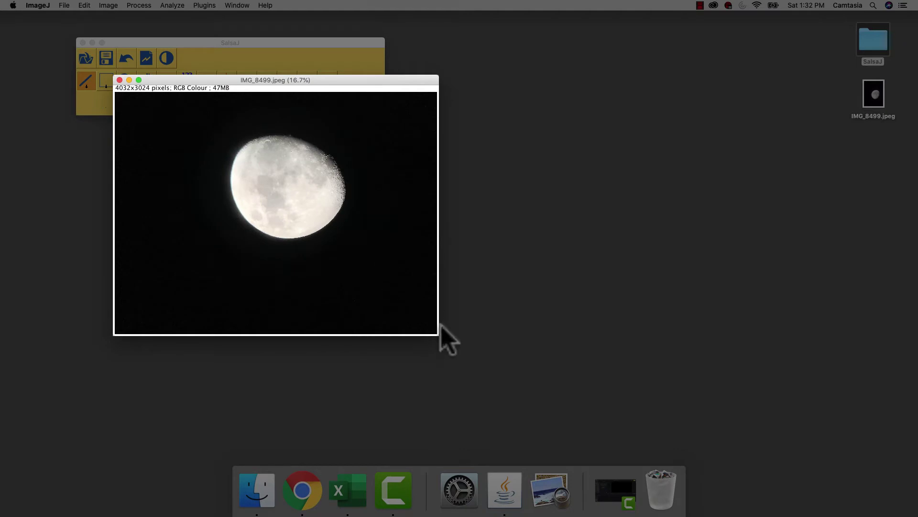
left_click_drag(440, 334, 562, 437)
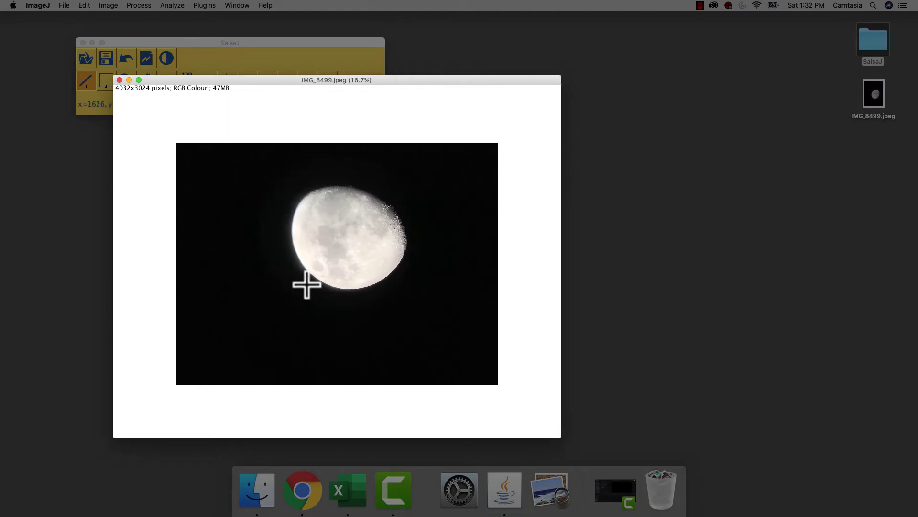
Switch to Chrome, search for "lunar mare" and open the labelled nearside Moon map from the Wikipedia article.
left_click(303, 495)
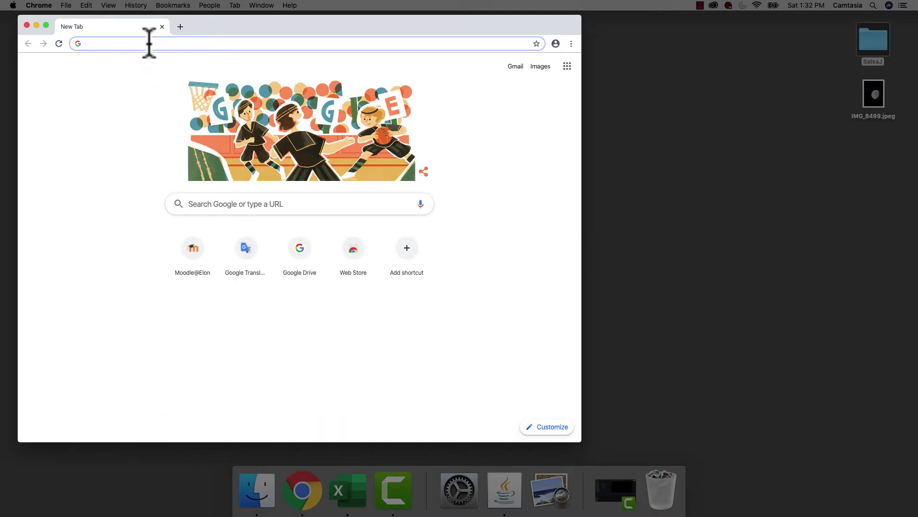
type("lunar mare")
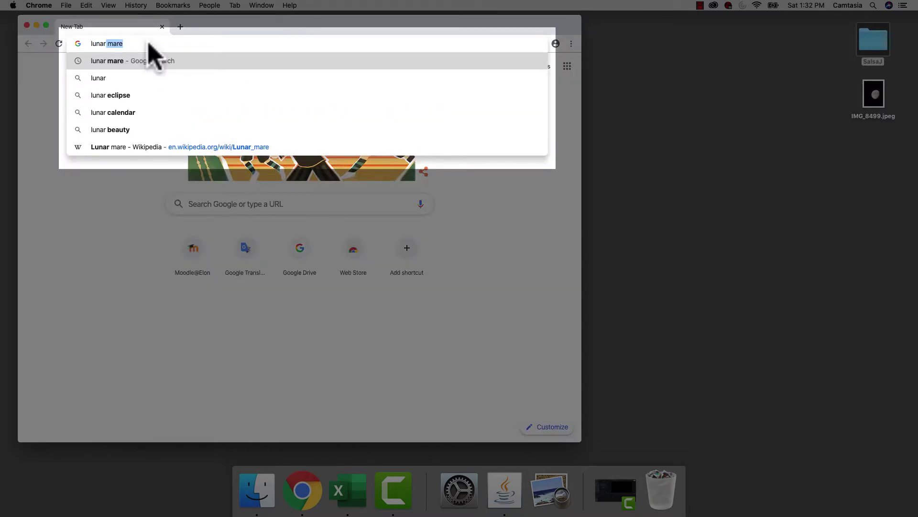
key("Return")
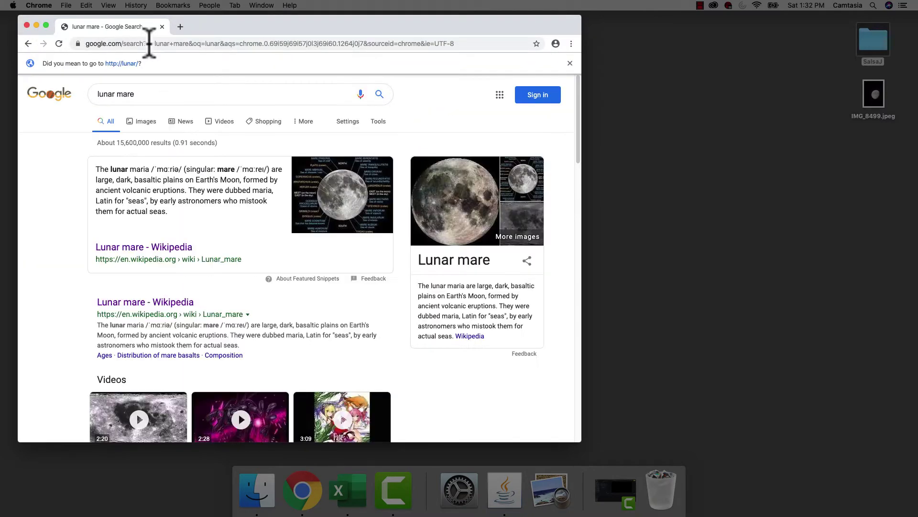
left_click(143, 247)
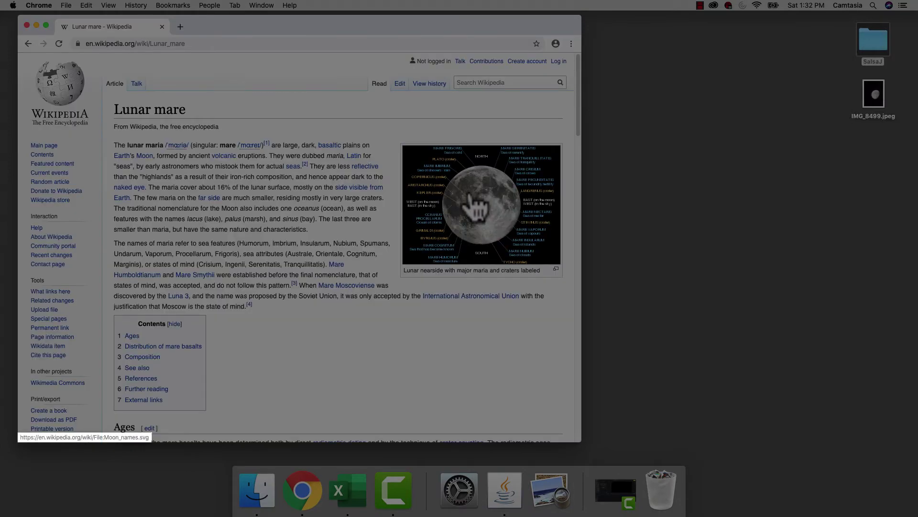
left_click(476, 206)
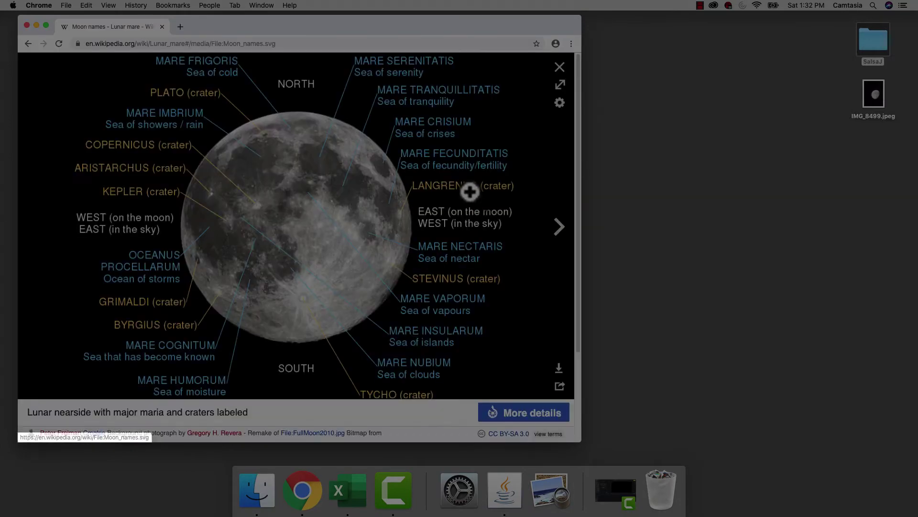
Shrink the browser window and arrange it side by side with the moon photo for comparison.
left_click_drag(191, 17, 520, 31)
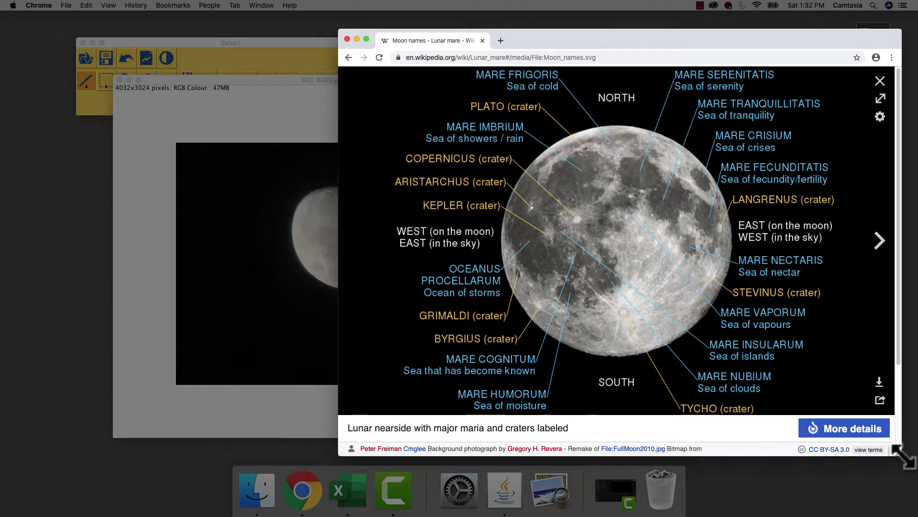
left_click_drag(901, 456, 710, 322)
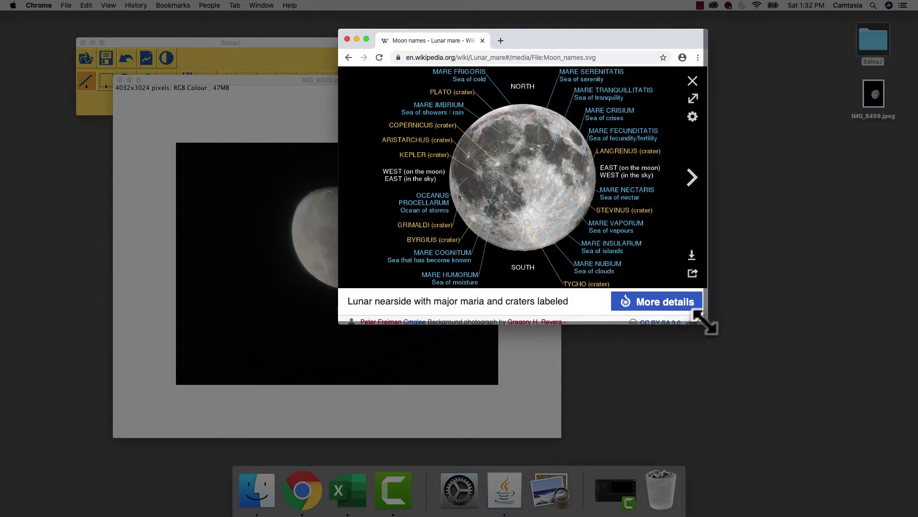
left_click_drag(529, 37, 725, 118)
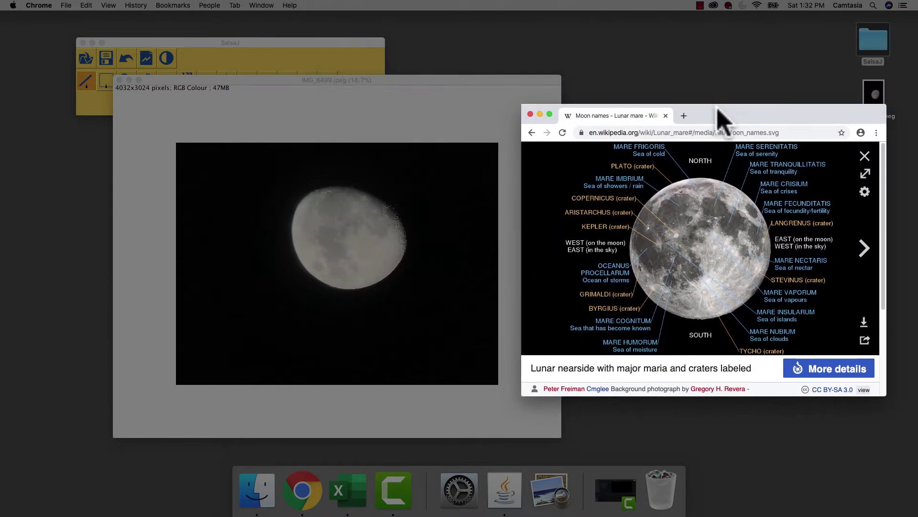
left_click_drag(476, 82, 415, 81)
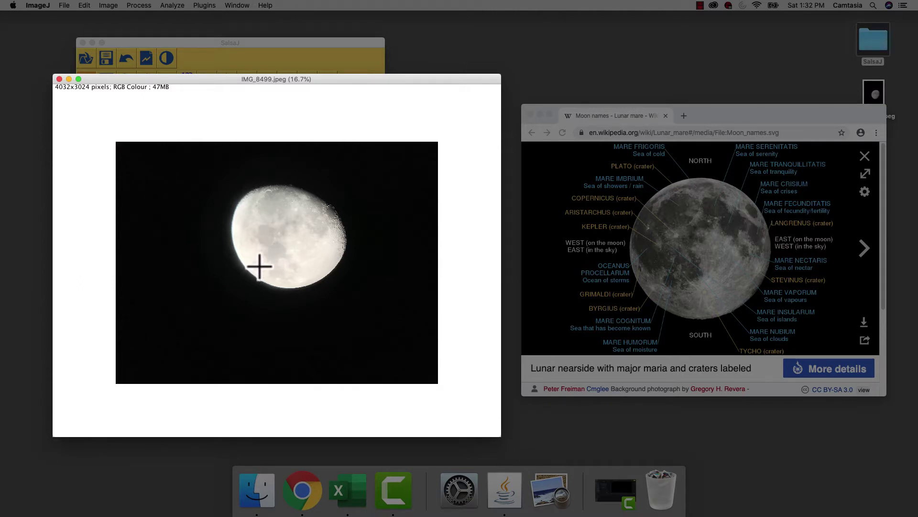
Flip the moon photo horizontally in SalsaJ.
left_click(229, 55)
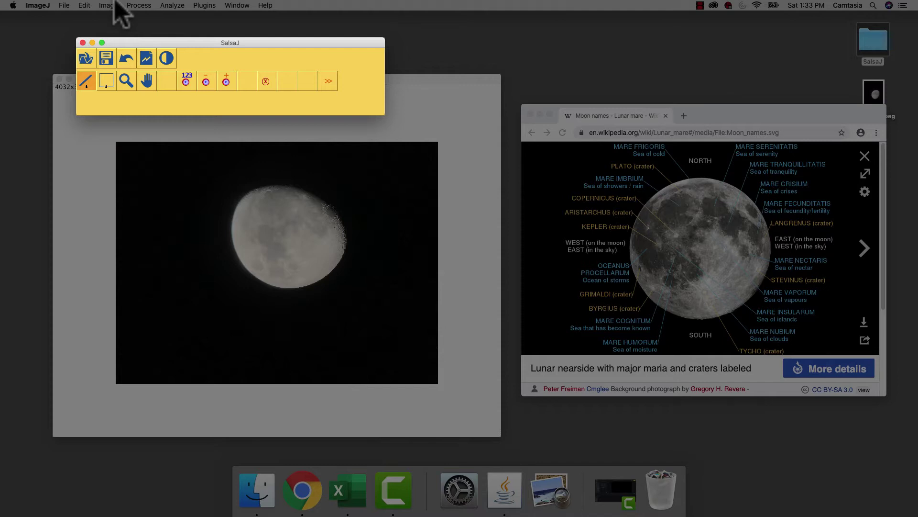
left_click(114, 4)
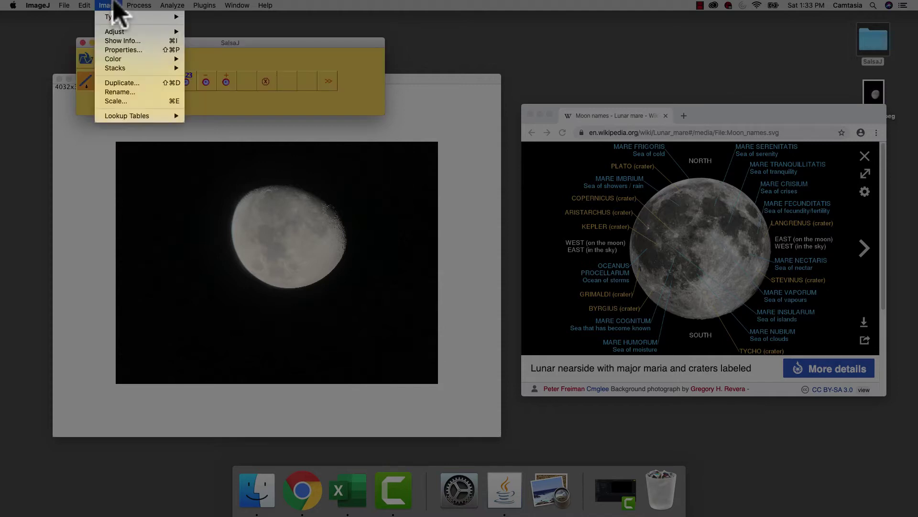
mouse_move(143, 4)
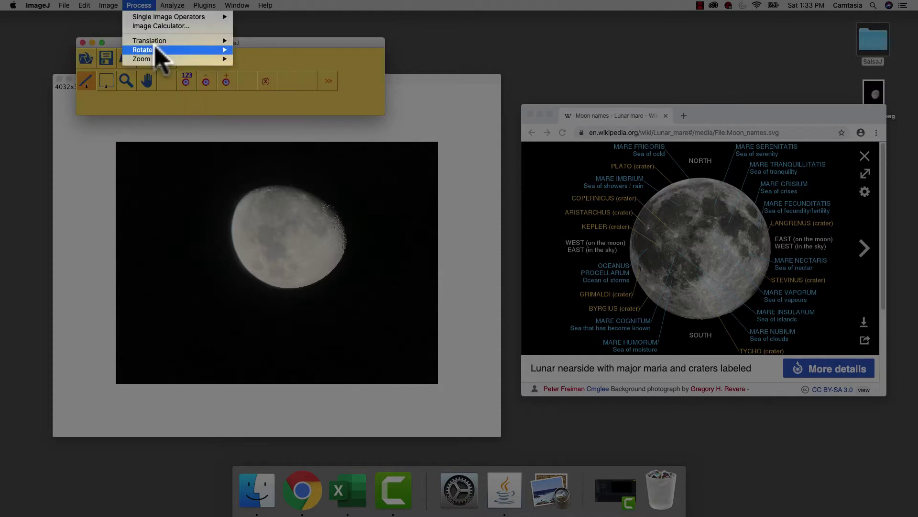
mouse_move(167, 50)
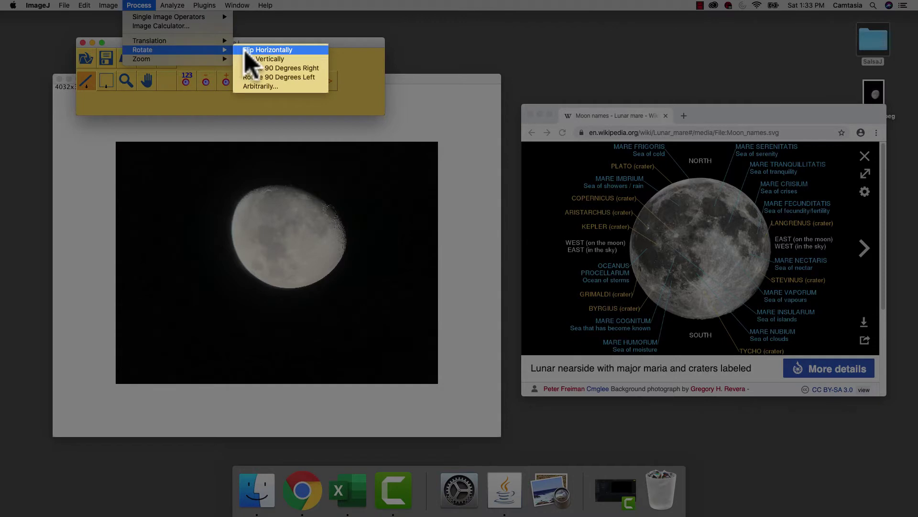
left_click(268, 49)
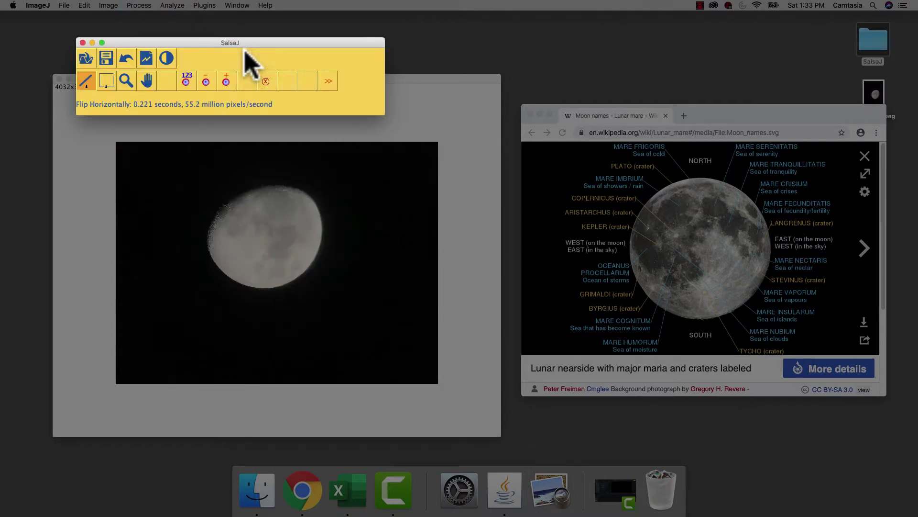
Rotate the flipped moon photo 90 degrees left.
left_click(139, 5)
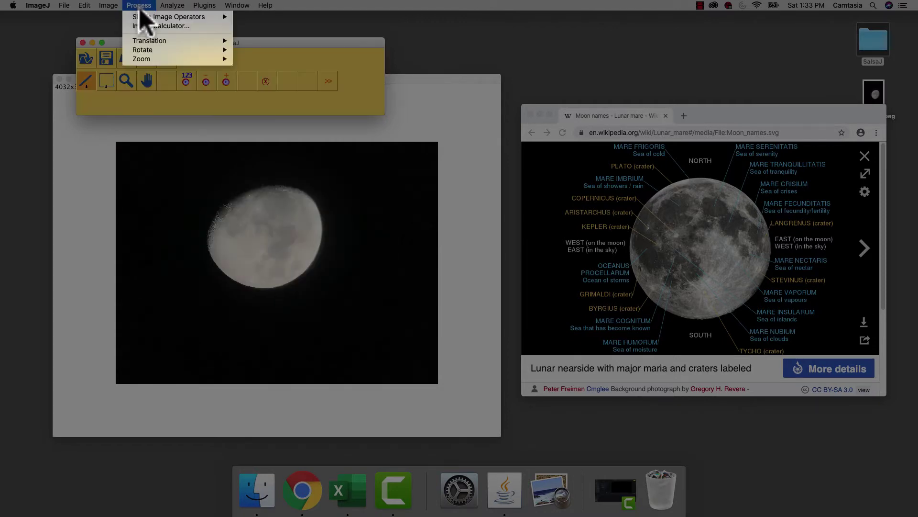
mouse_move(203, 50)
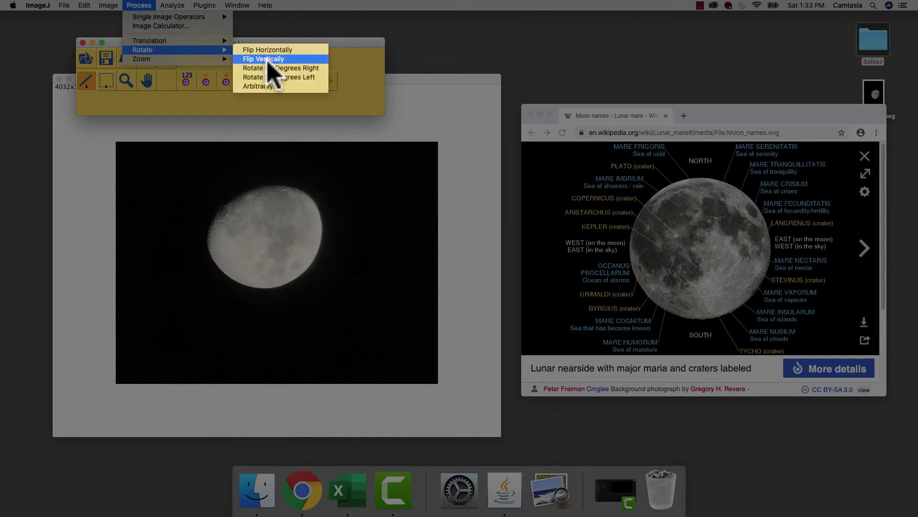
left_click(272, 77)
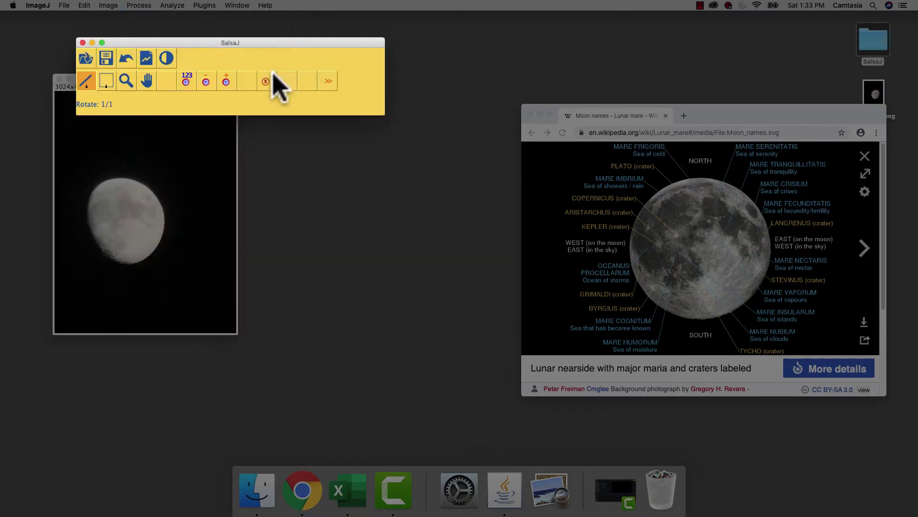
Magnify the rotated moon photo to 16.7% and place its window beside the labelled Moon map.
left_click(64, 119)
left_click_drag(111, 78, 260, 61)
left_click(126, 82)
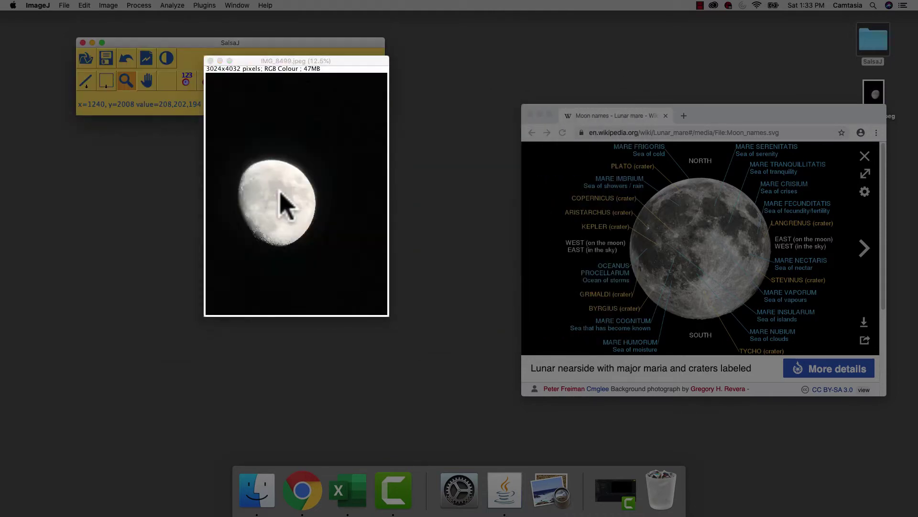
left_click(280, 192)
left_click_drag(337, 67, 394, 67)
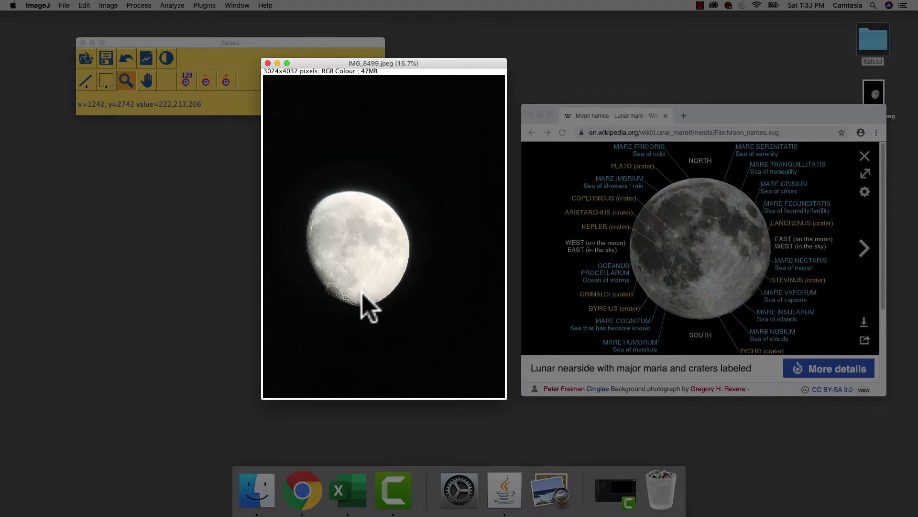
left_click_drag(314, 64, 314, 63)
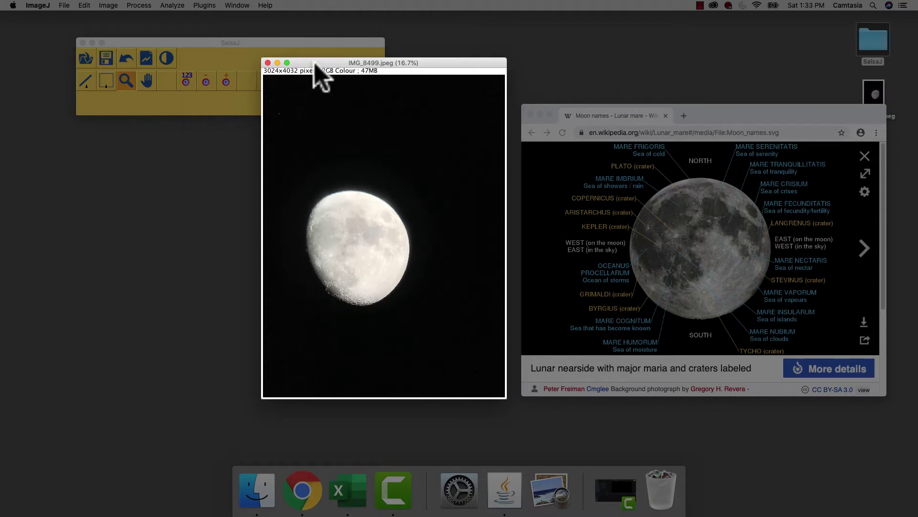
Apply a minimum level of about 18 to the photo with Brightness & Contrast, and magnify the moon to 25%.
left_click(236, 61)
left_click(167, 58)
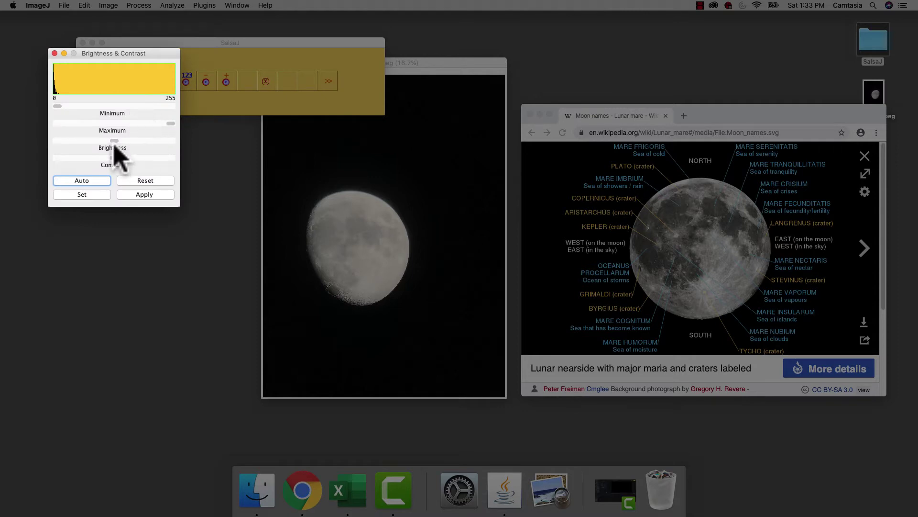
left_click_drag(116, 158, 116, 141)
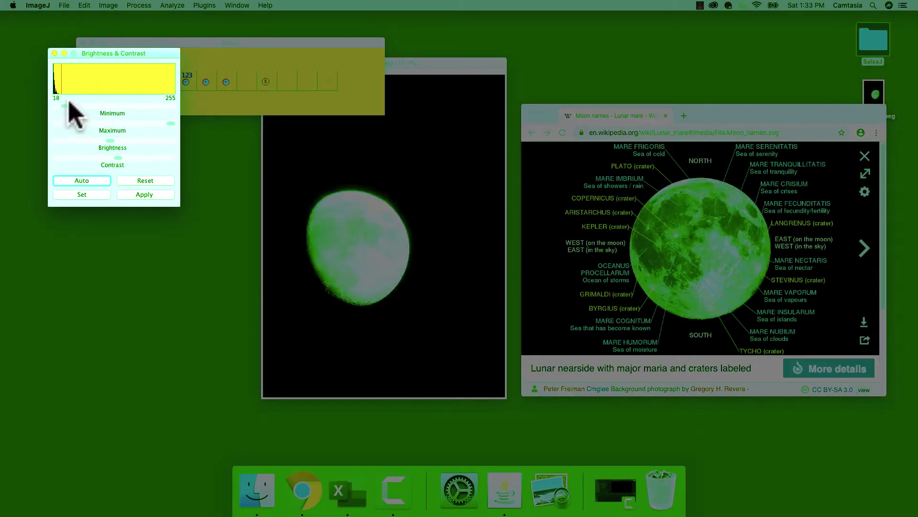
left_click(144, 194)
left_click(54, 53)
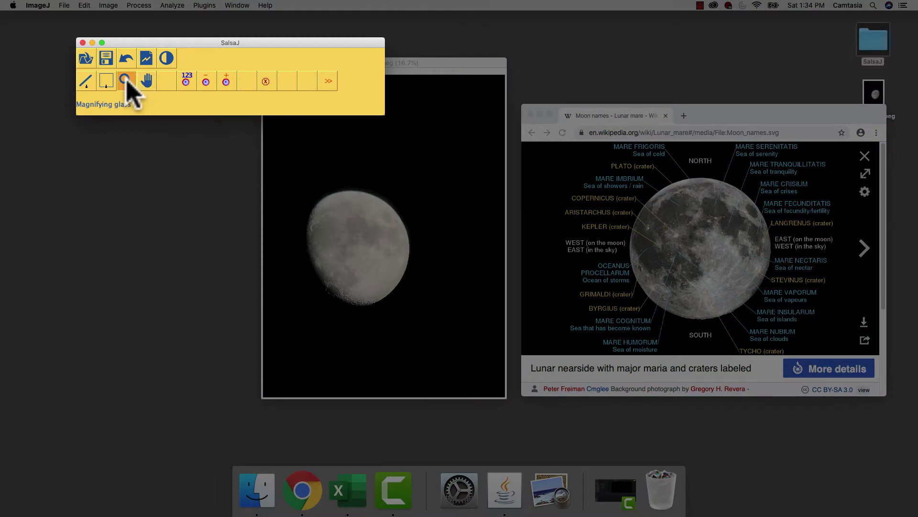
left_click(360, 246)
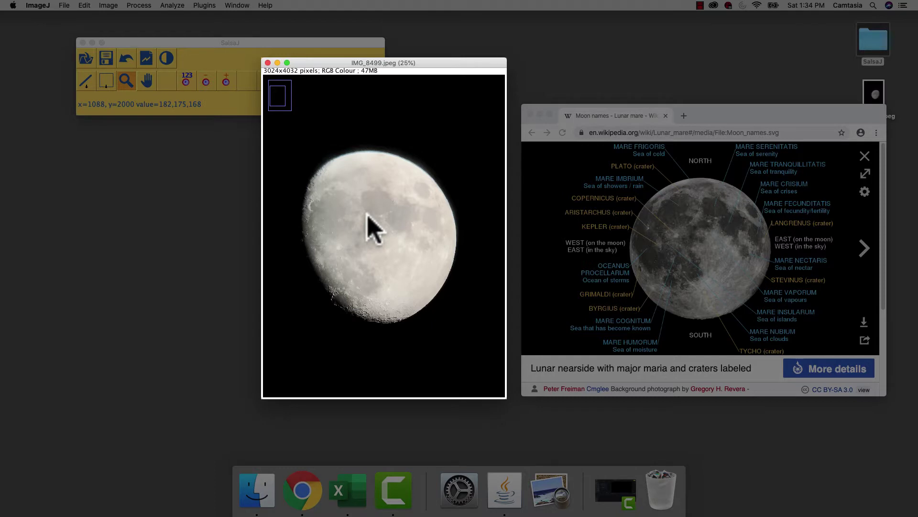
Draw an oval selection enclosing the whole moon in the photo.
left_click(106, 82)
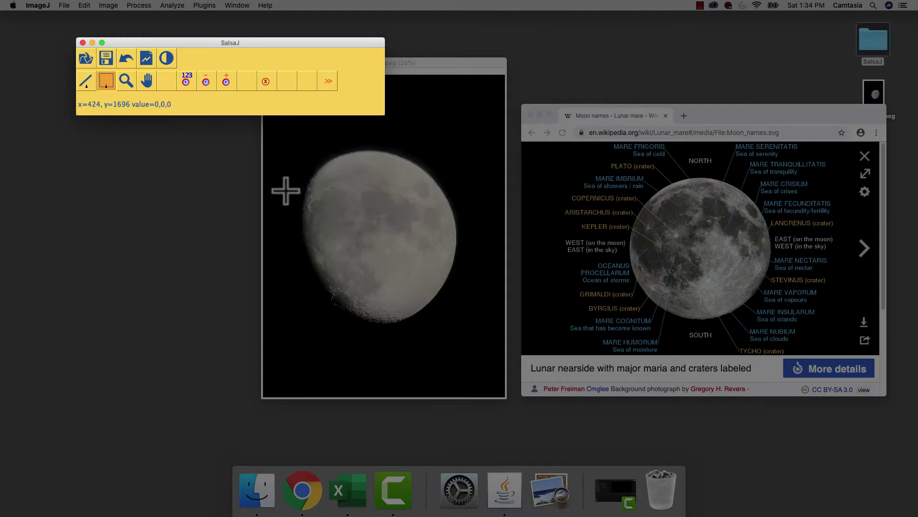
right_click(106, 79)
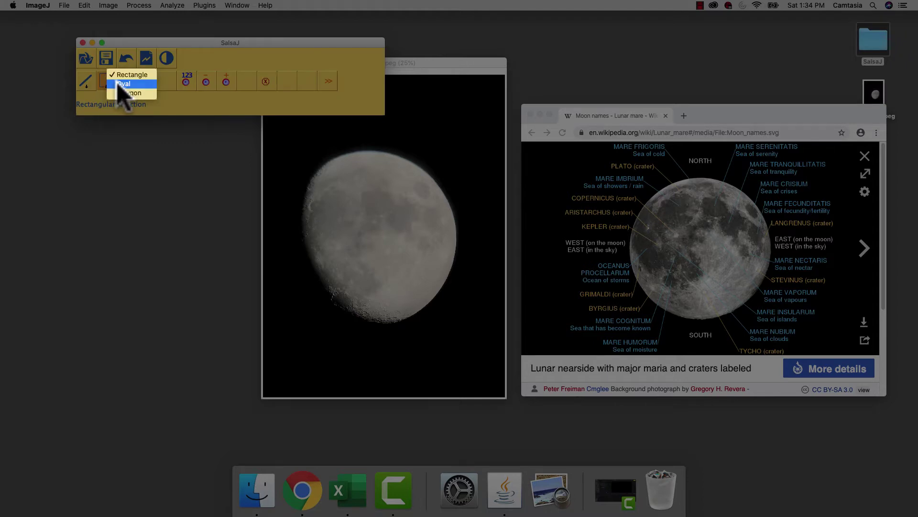
left_click(123, 84)
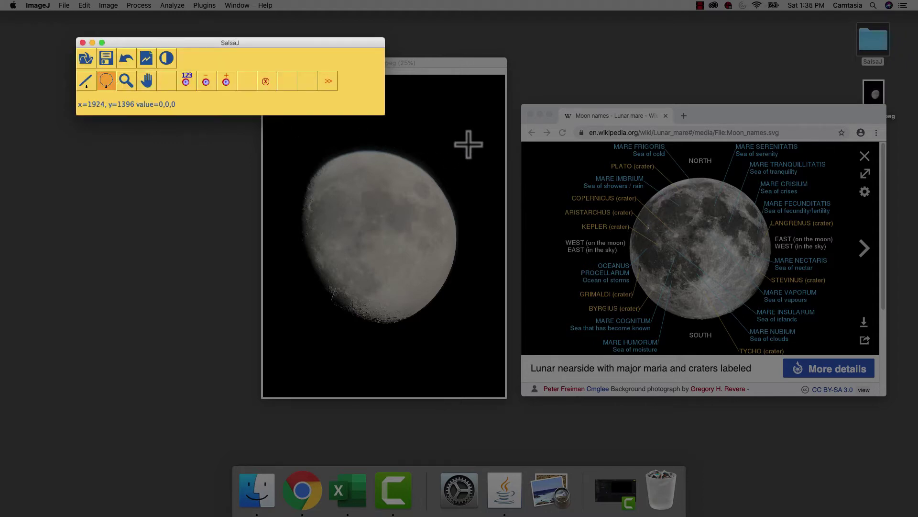
left_click_drag(465, 143, 279, 326)
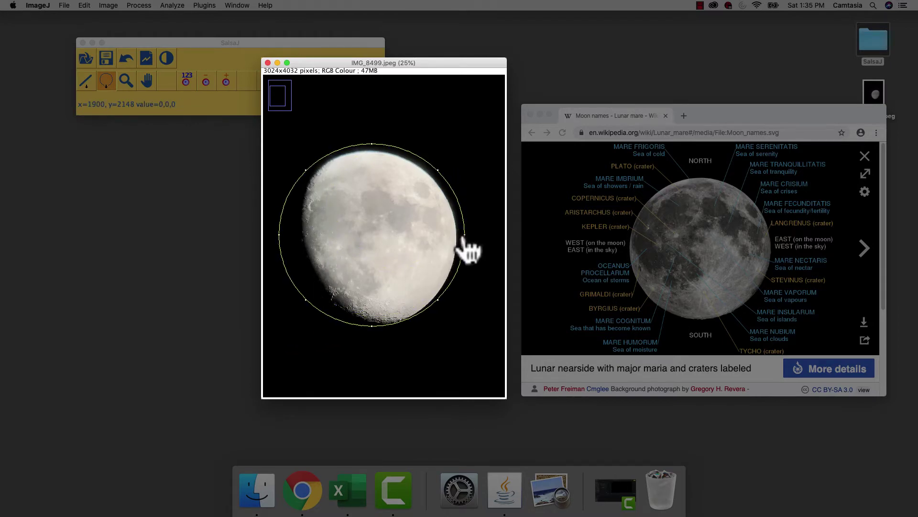
Resize and shift the oval selection until it follows the moon's fully lit outer edge.
left_click_drag(464, 240, 458, 240)
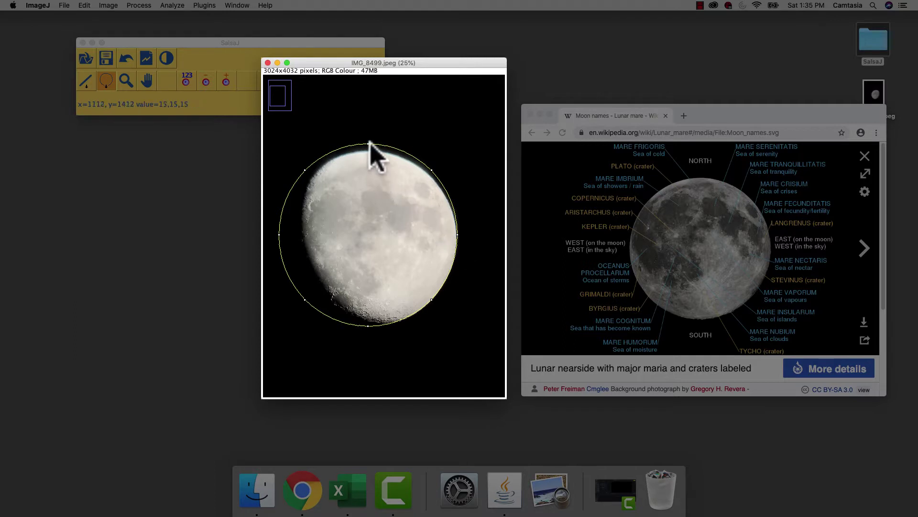
left_click_drag(368, 143, 368, 146)
left_click_drag(368, 150, 368, 153)
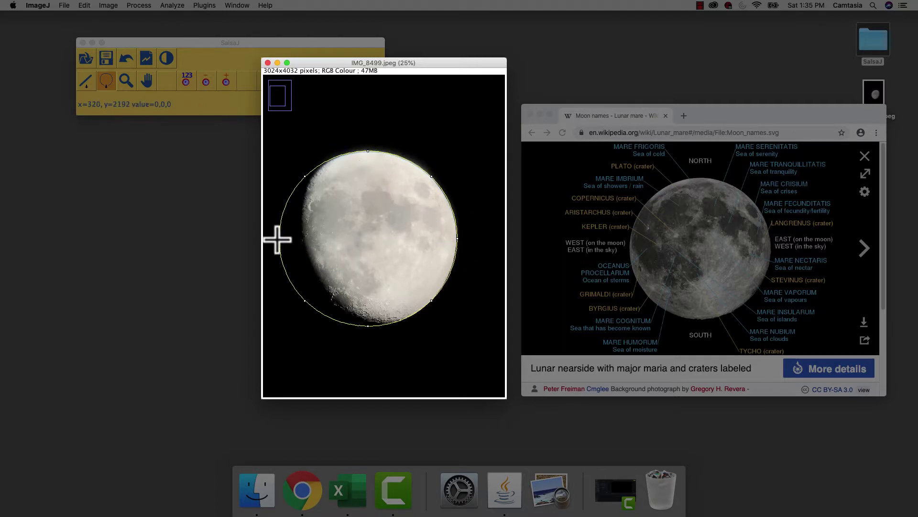
left_click_drag(277, 238, 288, 243)
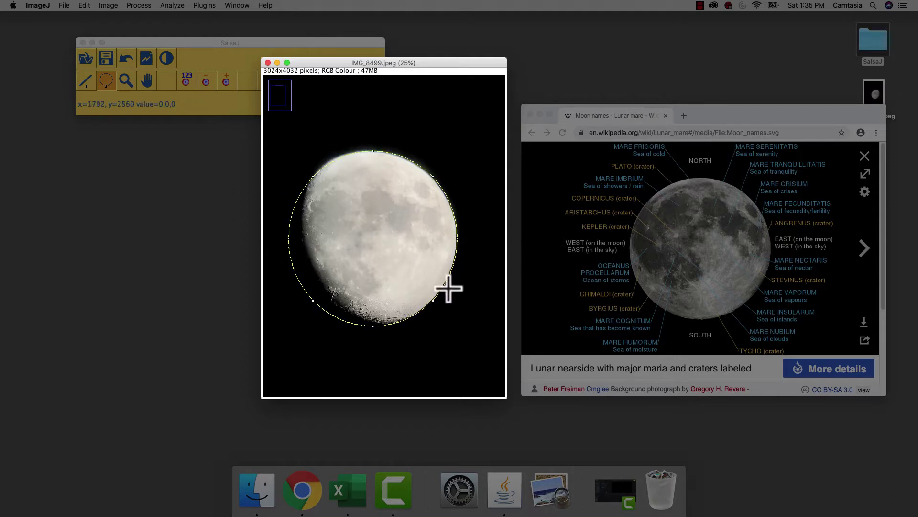
left_click_drag(433, 301, 415, 278)
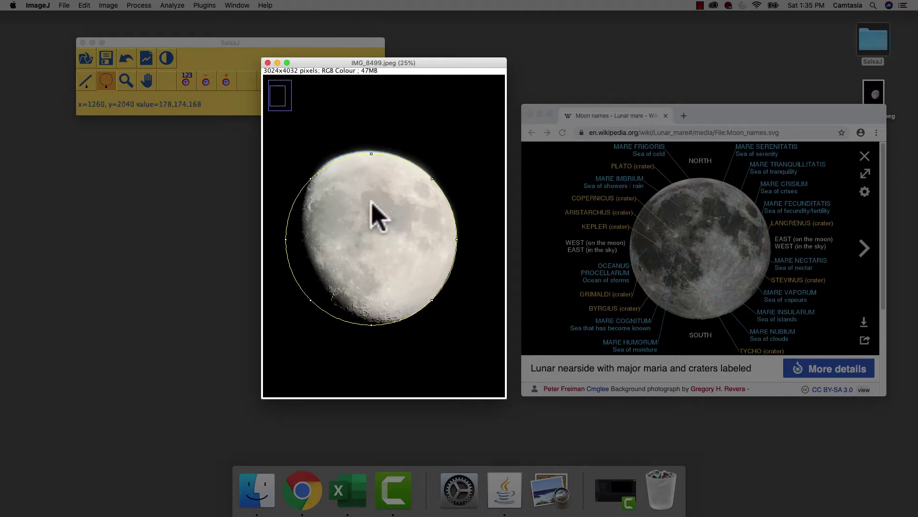
left_click_drag(310, 179, 307, 176)
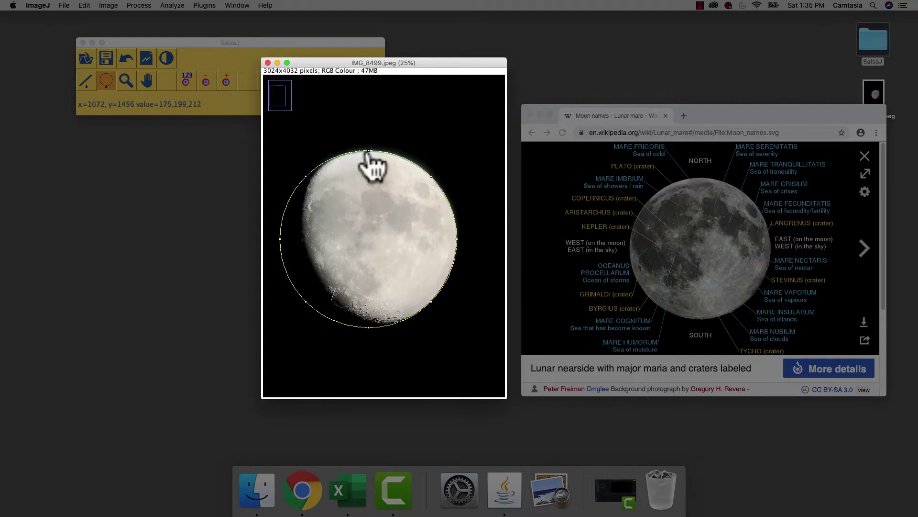
mouse_move(392, 154)
left_mouse_down()
mouse_move(404, 164)
mouse_move(390, 169)
left_mouse_up()
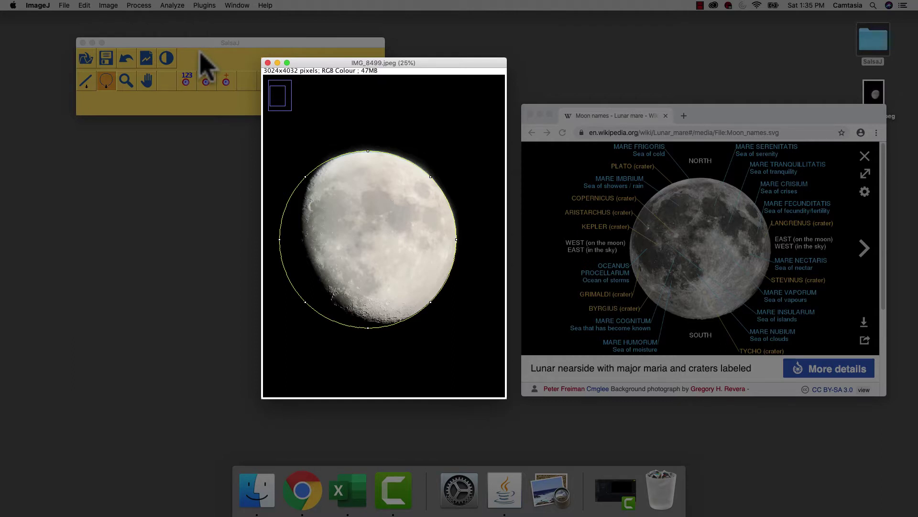
Open the ROI Manager beside the photo and add the fitted moon outline to it.
left_click(171, 5)
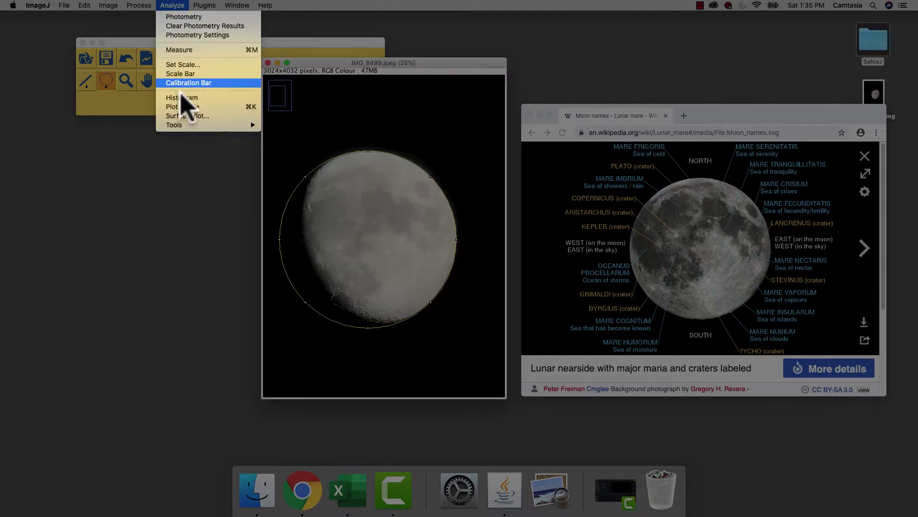
mouse_move(196, 125)
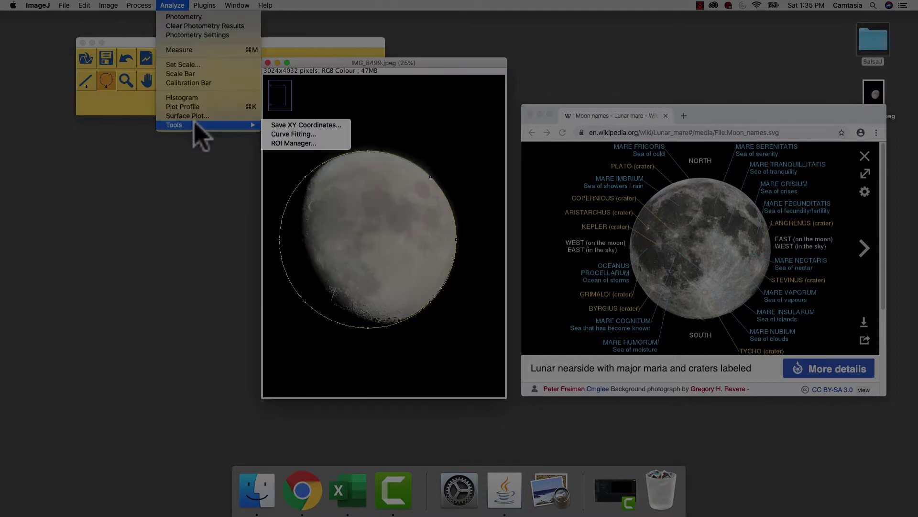
left_click(289, 143)
left_click_drag(127, 53, 141, 181)
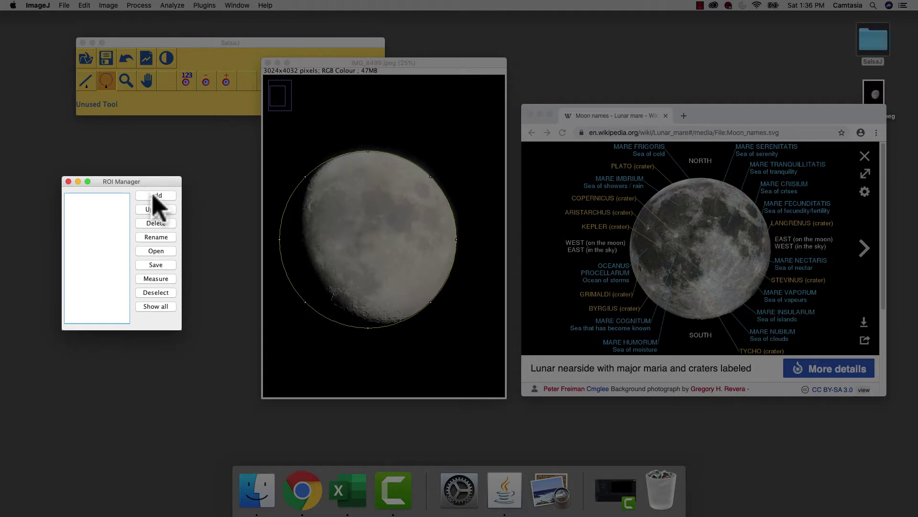
left_click(156, 196)
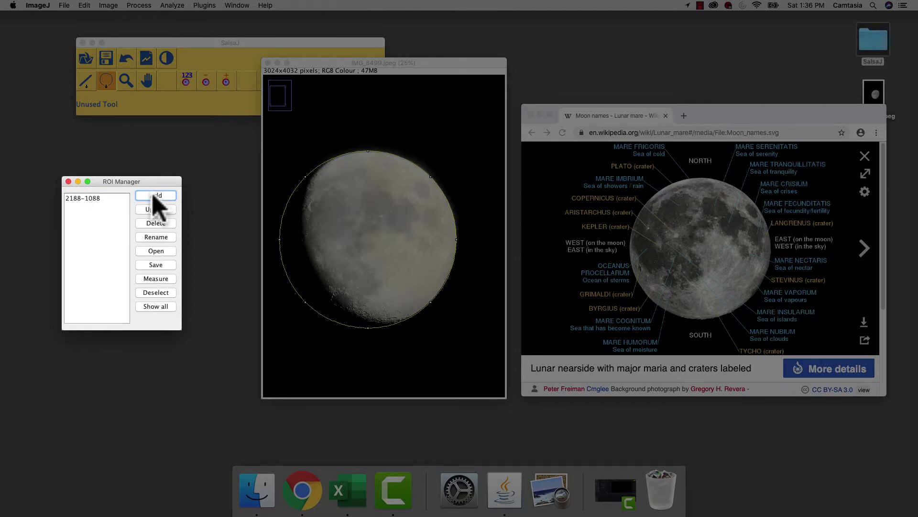
Show all stored regions on the photo and draw a horizontal straight line about 1476 pixels long across the circle's diameter.
left_click(87, 89)
left_click(438, 113)
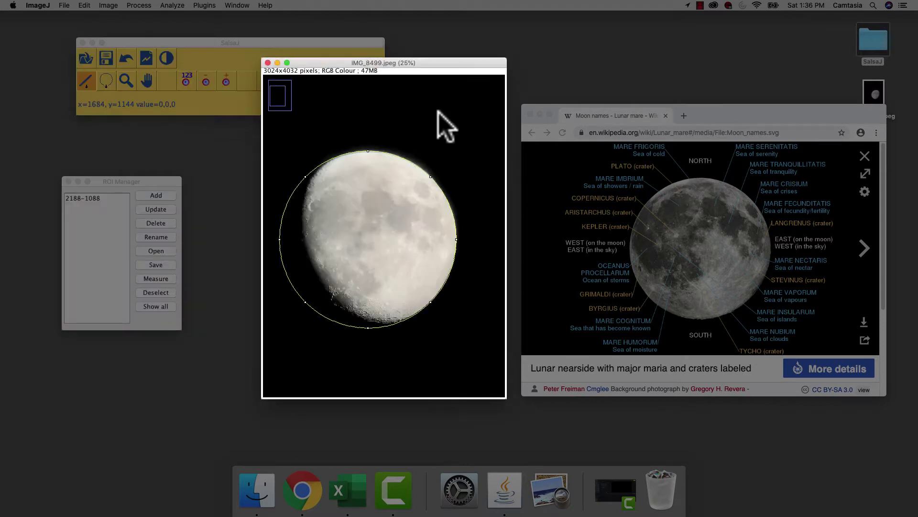
left_click(160, 308)
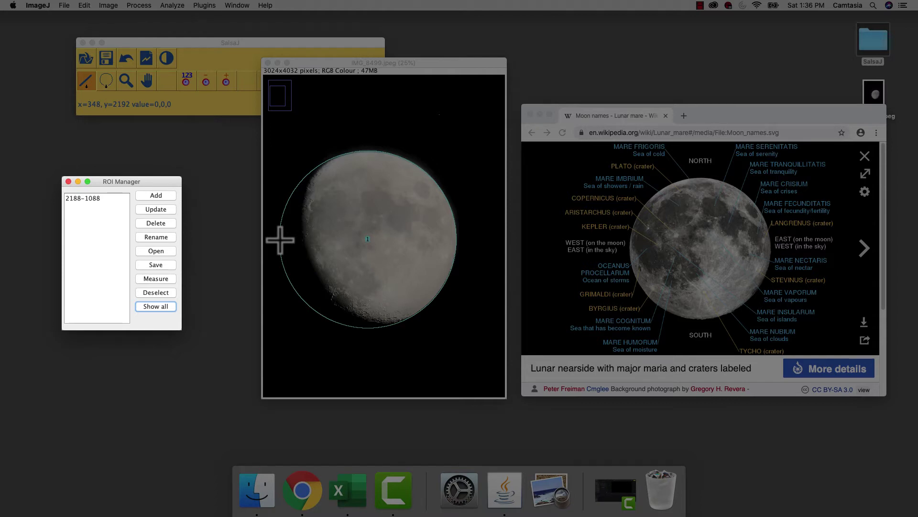
left_click_drag(280, 240, 450, 243)
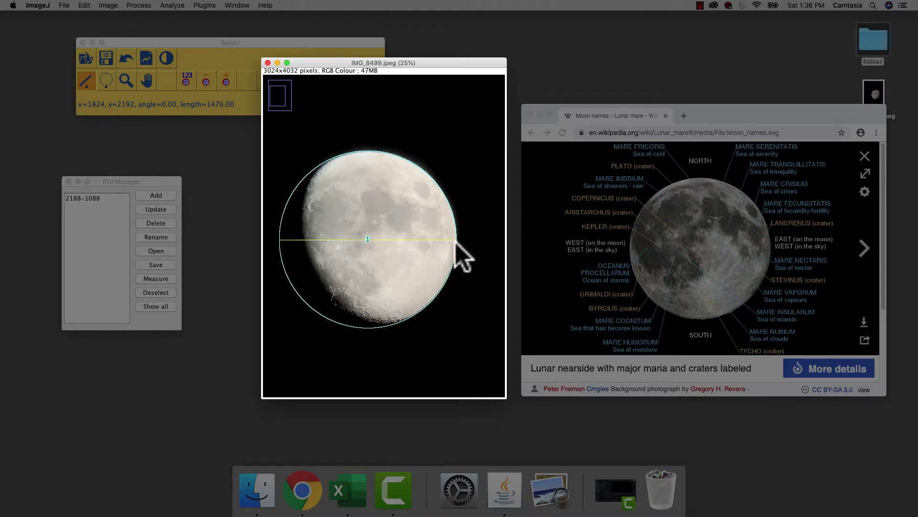
left_click_drag(455, 241, 455, 240)
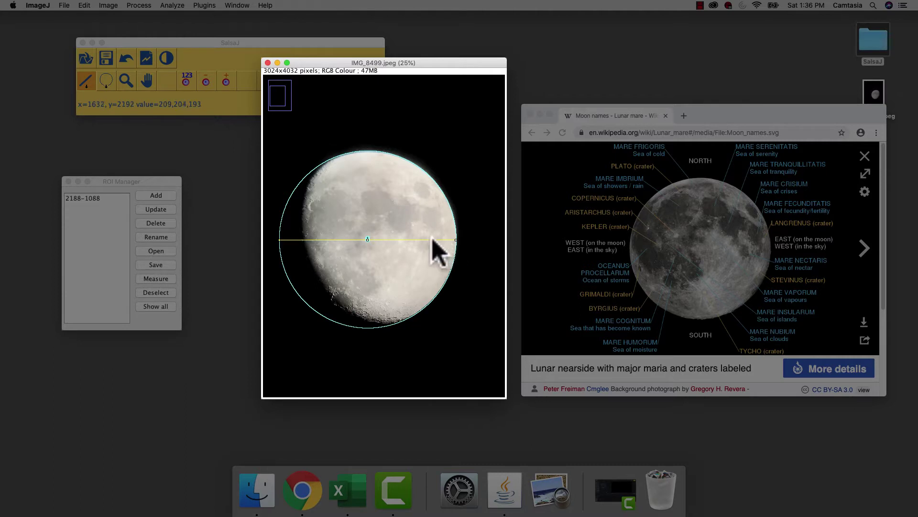
Enlarge the photo window and, at 75% magnification, align the diameter line's right end with the circle's edge.
left_click(126, 81)
left_click(396, 270)
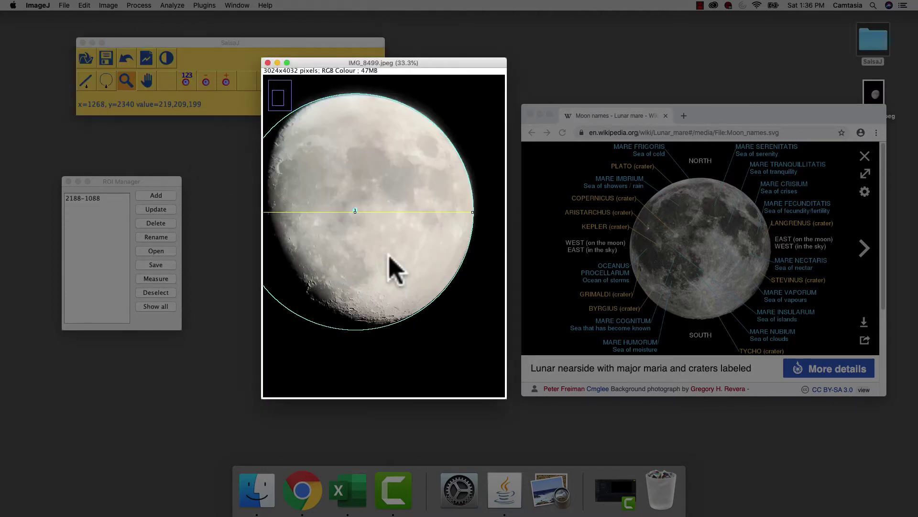
left_click_drag(452, 63, 832, 23)
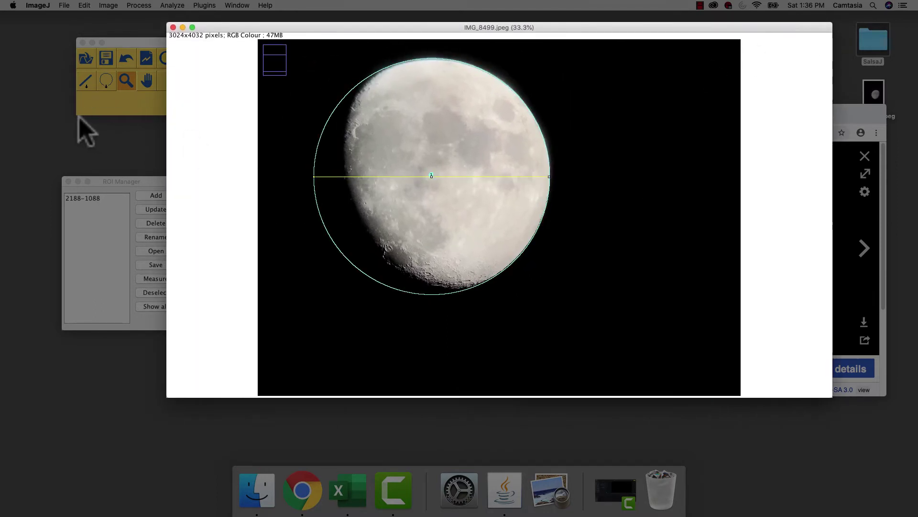
left_click(412, 159)
left_click(468, 186)
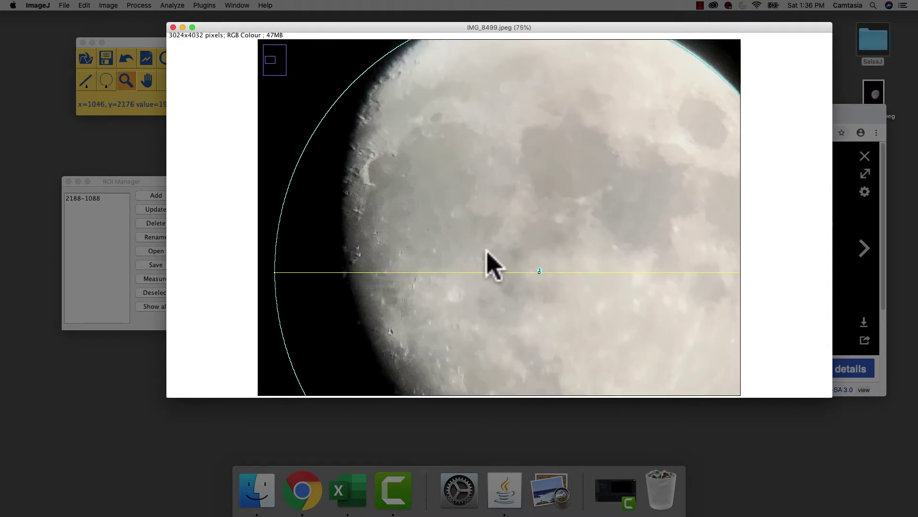
right_click(434, 160)
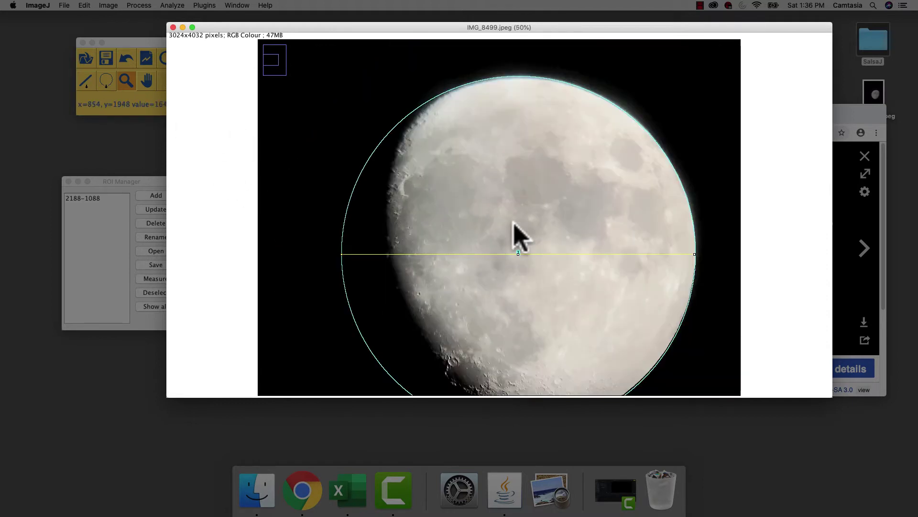
left_click(694, 253)
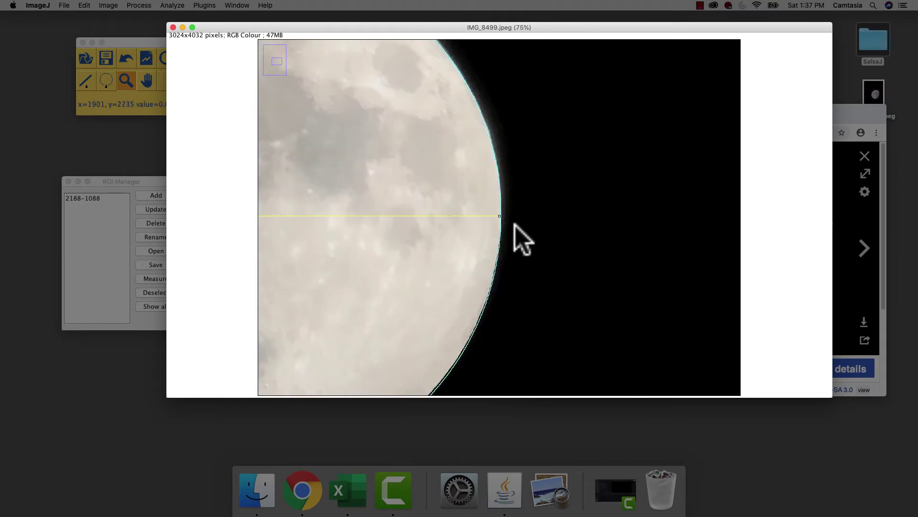
left_click(86, 81)
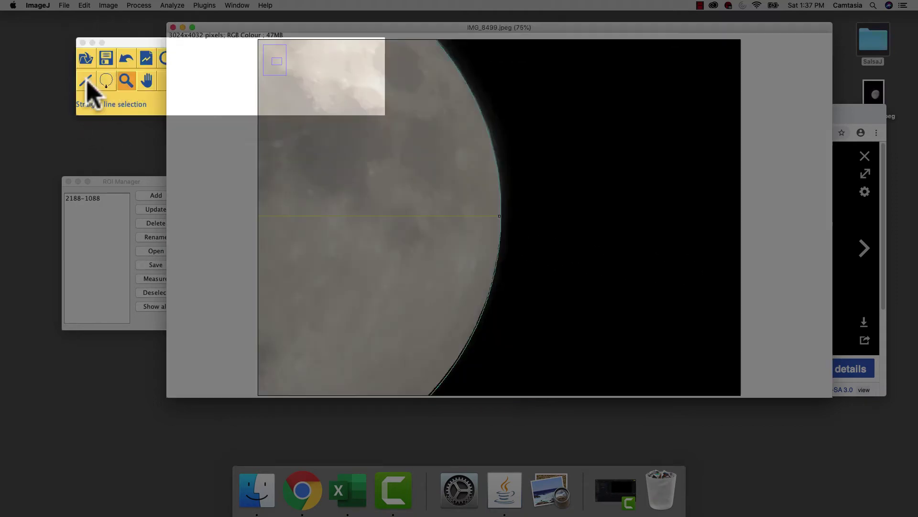
left_click(501, 217)
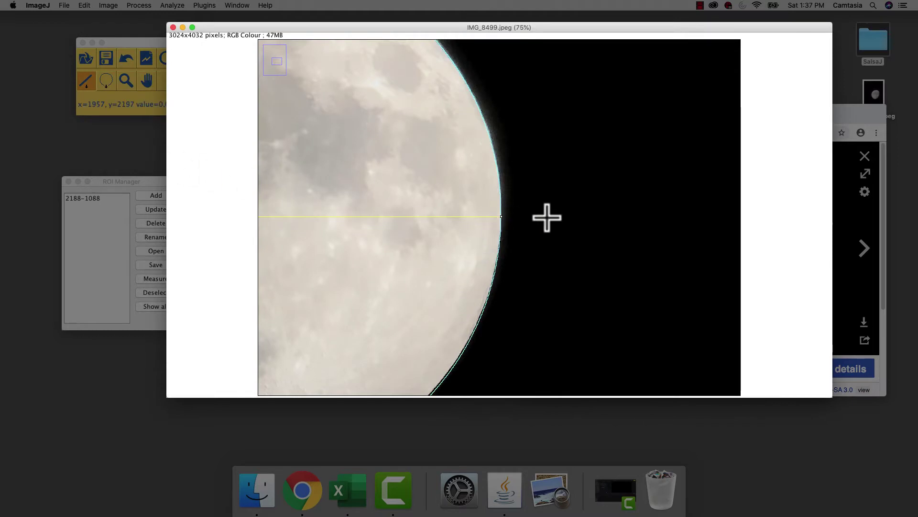
left_click_drag(502, 216, 502, 217)
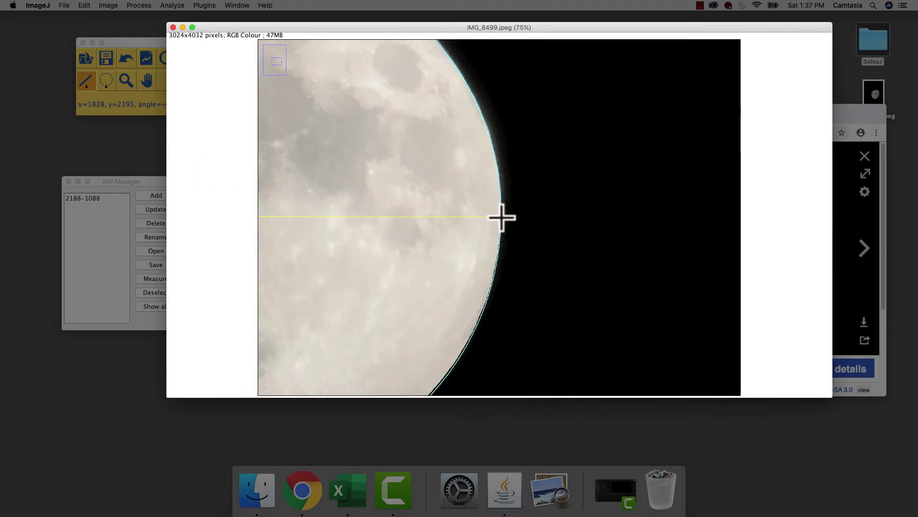
Align the left end of the diameter line with the circle's opposite edge.
left_click(146, 81)
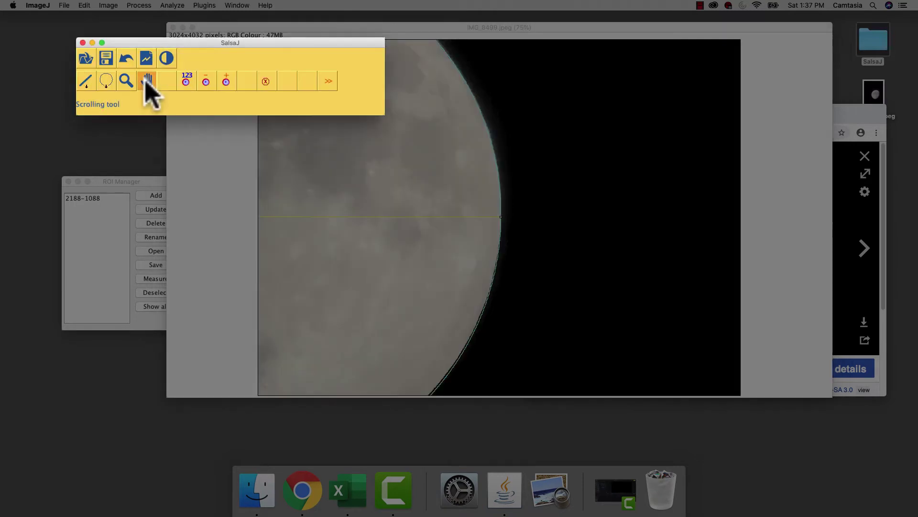
left_click_drag(308, 216, 663, 218)
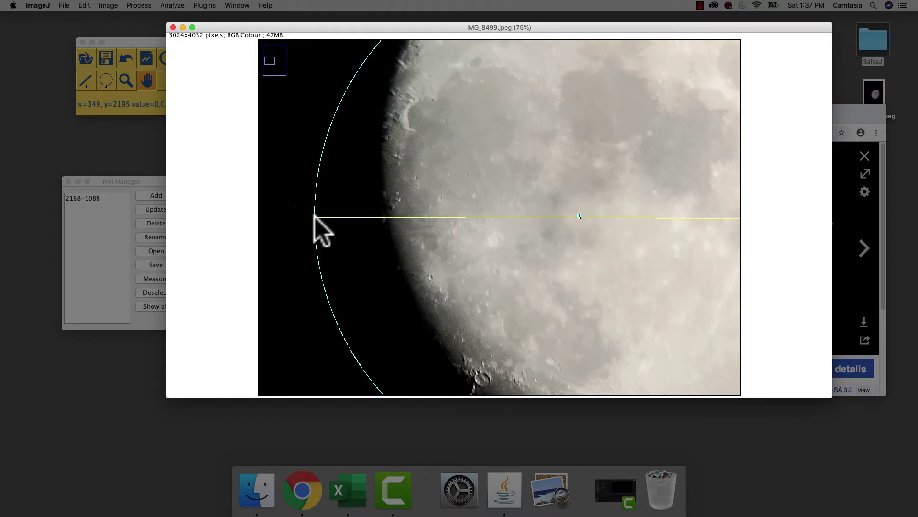
left_click_drag(314, 217, 315, 219)
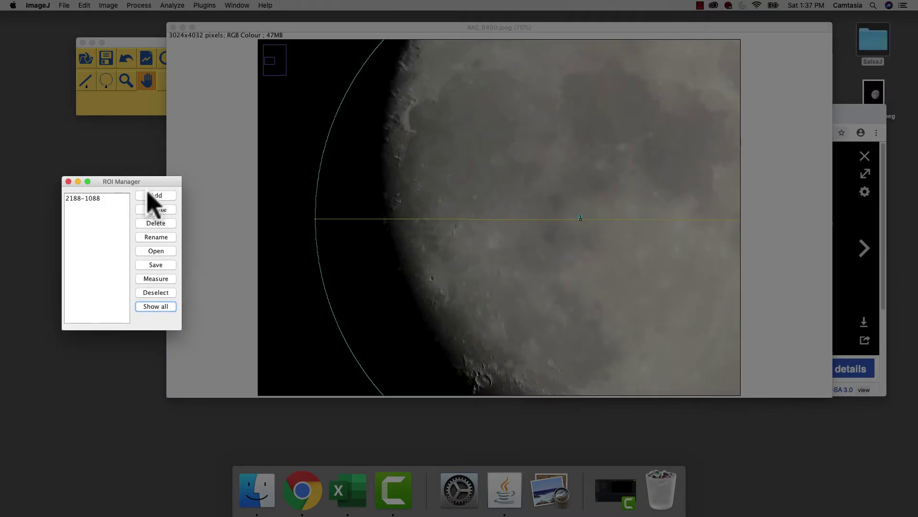
Add the adjusted diameter line to the ROI Manager and clear the active selection on the photo.
left_click(152, 198)
left_click(160, 203)
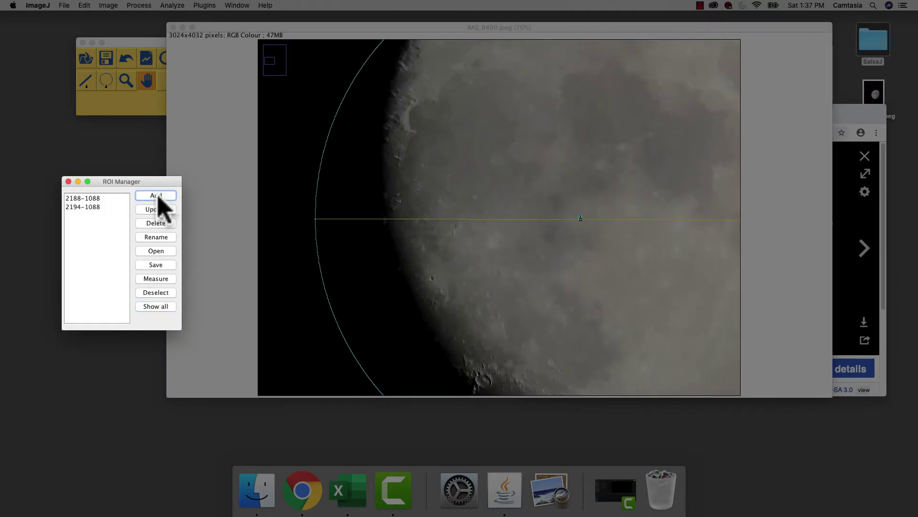
left_click(97, 207)
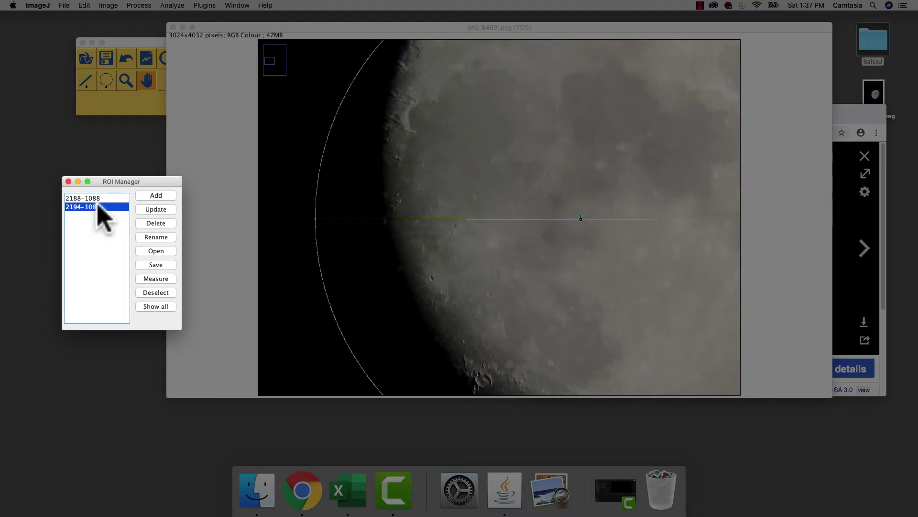
left_click(88, 82)
left_click(308, 173)
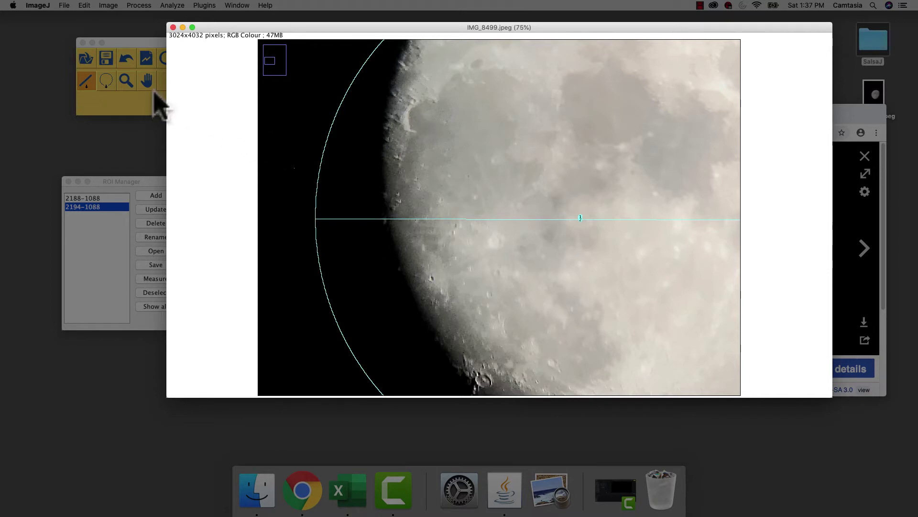
Reduce the photo to 33.3% so the whole moon fits, and reselect the stored diameter line in the ROI Manager.
left_click(127, 81)
right_click(529, 157)
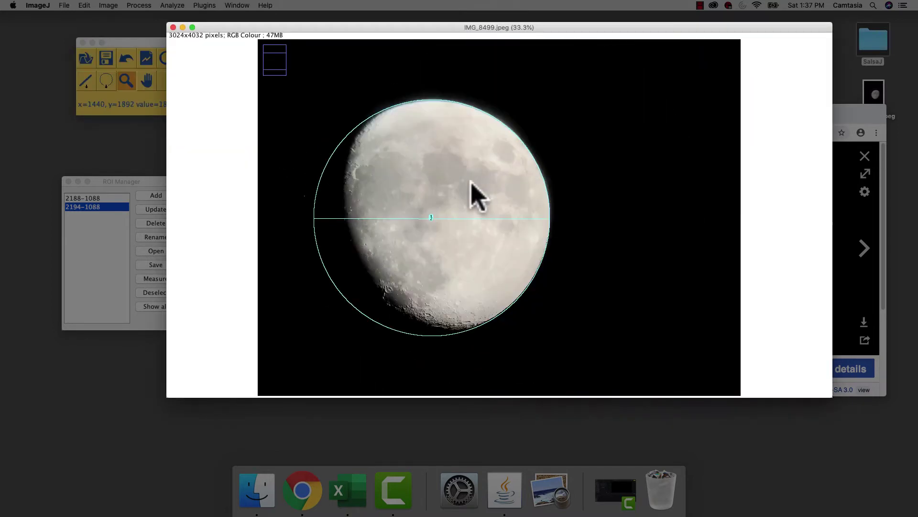
left_click(92, 207)
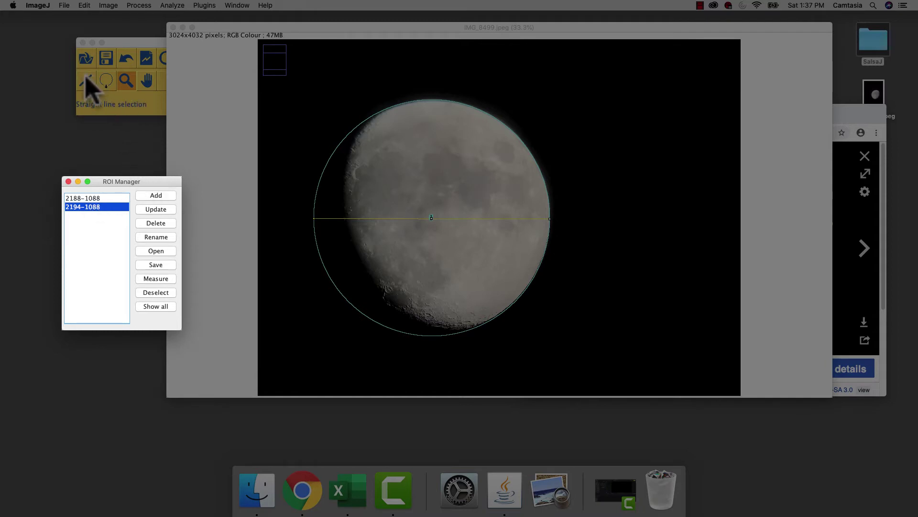
left_click(126, 82)
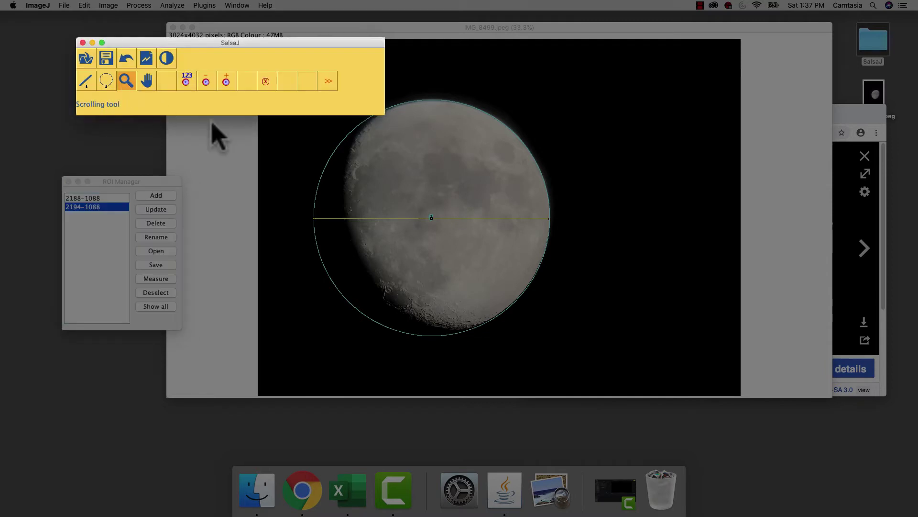
Draw a straight line across Mare Serenitatis, move the ROI Manager clear of the photo, and store the line in it.
right_click(460, 170)
left_click(340, 184)
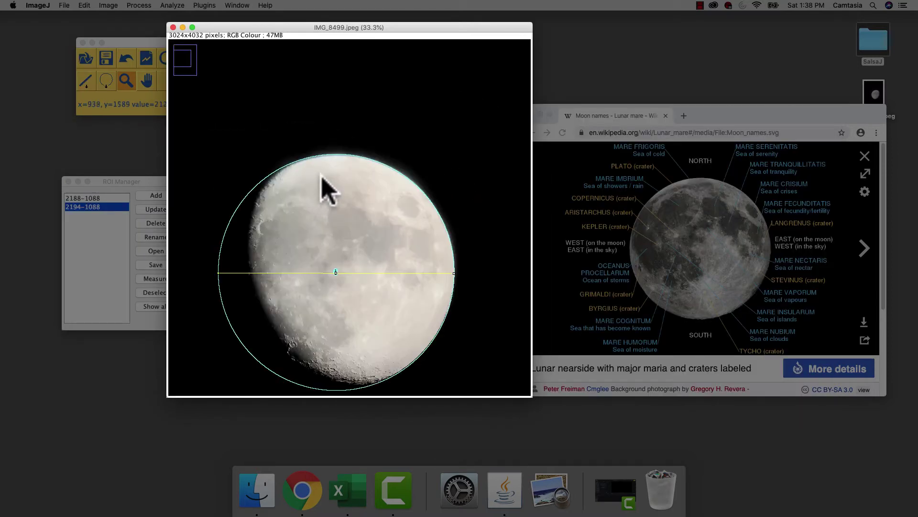
left_click(359, 224)
left_click(349, 223)
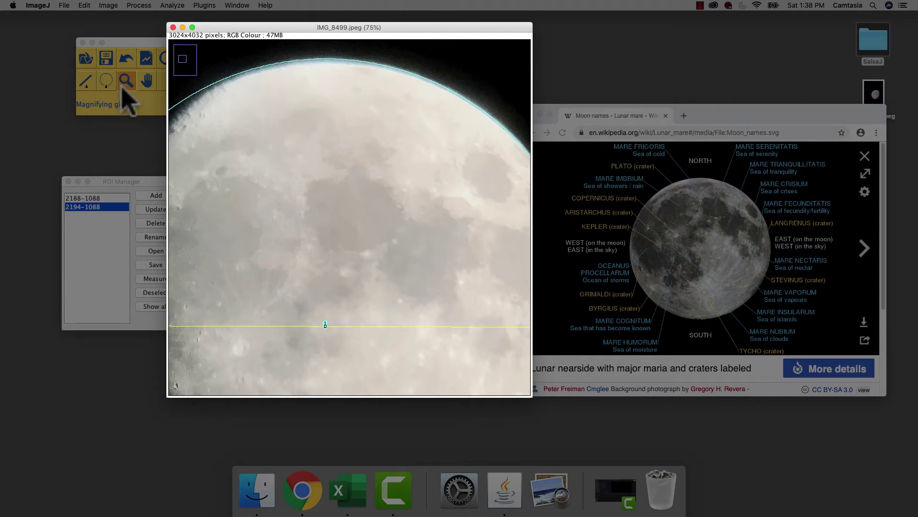
left_click(86, 82)
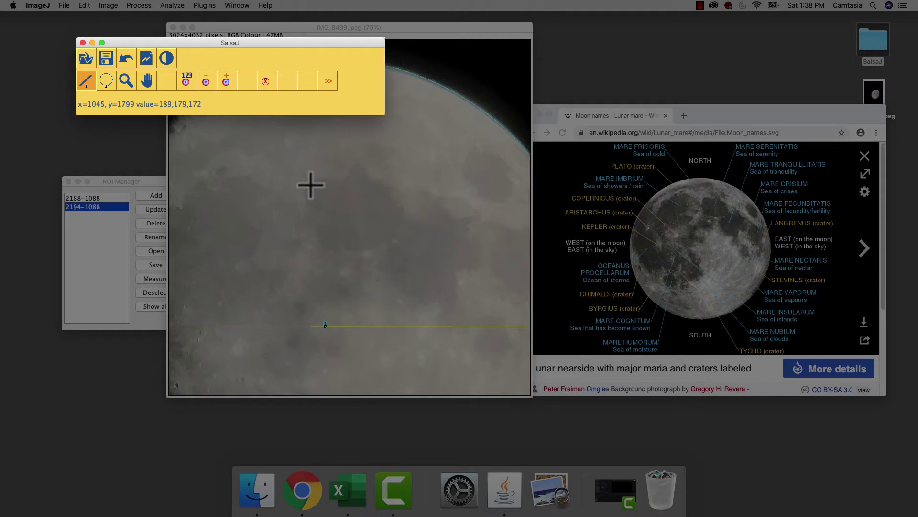
mouse_move(311, 185)
left_mouse_down()
mouse_move(374, 229)
mouse_move(395, 229)
left_mouse_up()
left_click_drag(136, 181, 98, 186)
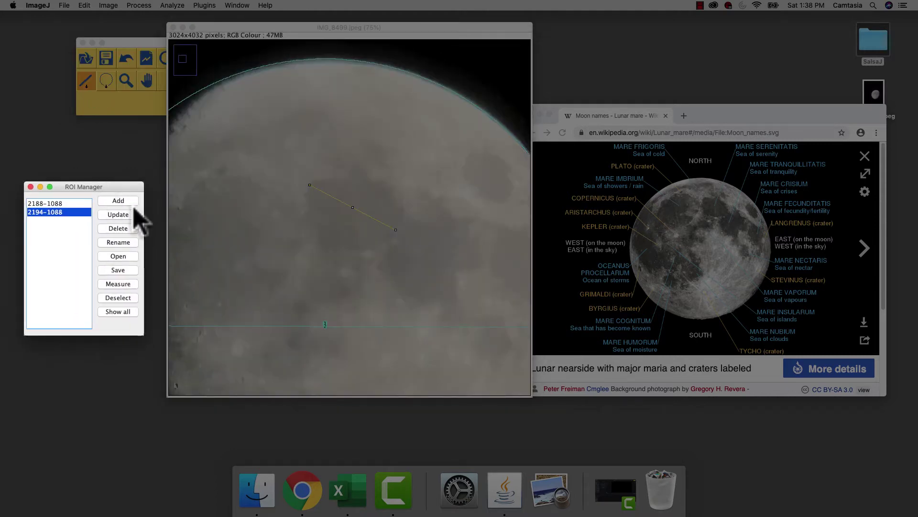
left_click(128, 202)
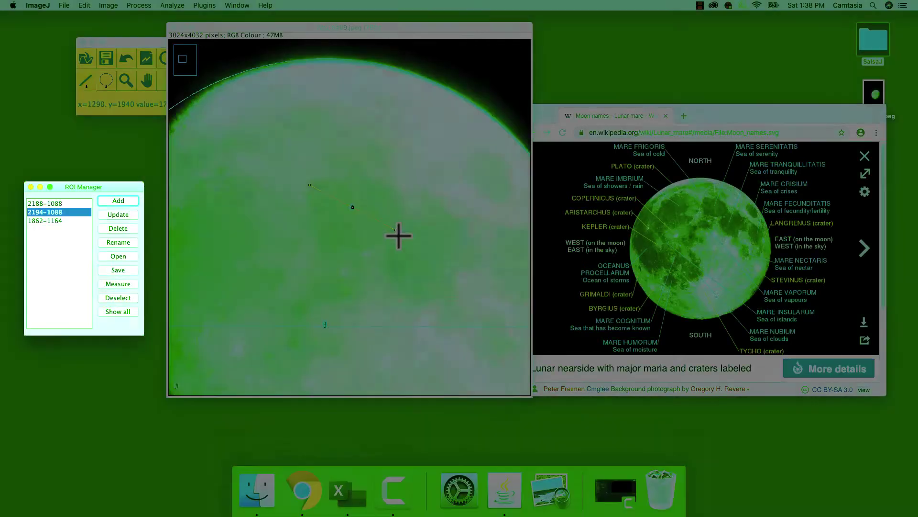
Draw lines across Mare Tranquillitatis, Mare Crisium, Mare Fecunditatis and Mare Nectaris, adding each one to the ROI Manager.
left_click_drag(398, 235, 453, 288)
key("t")
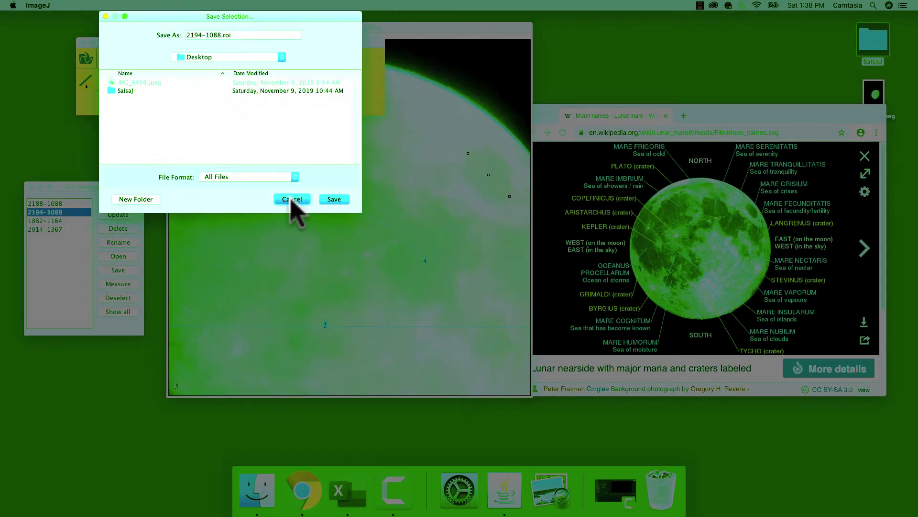
left_click(347, 199)
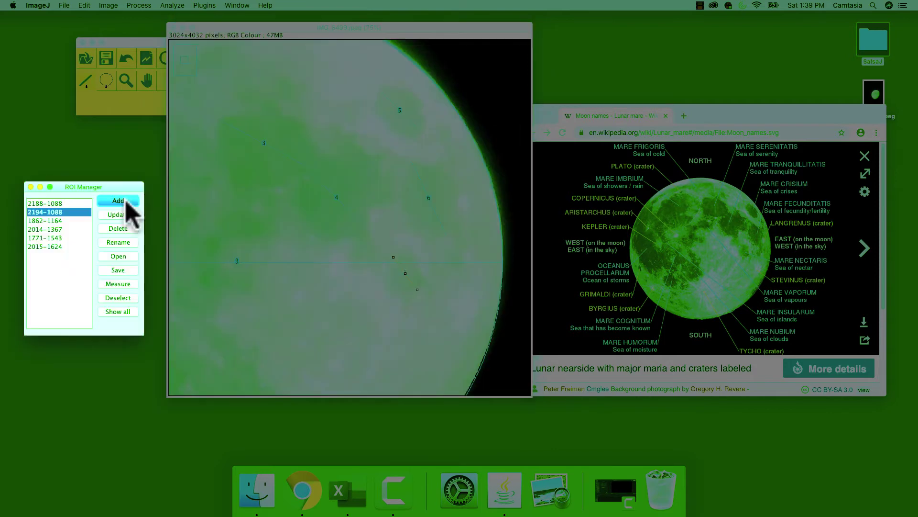
left_click(118, 200)
left_click_drag(416, 187, 352, 152)
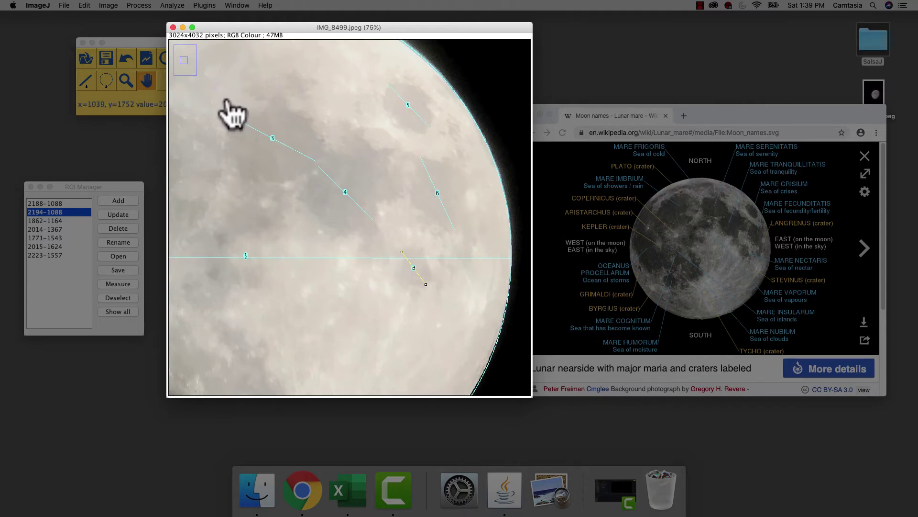
At 200% magnification, draw a line across the Plato crater and add it to the ROI Manager.
right_click(235, 97)
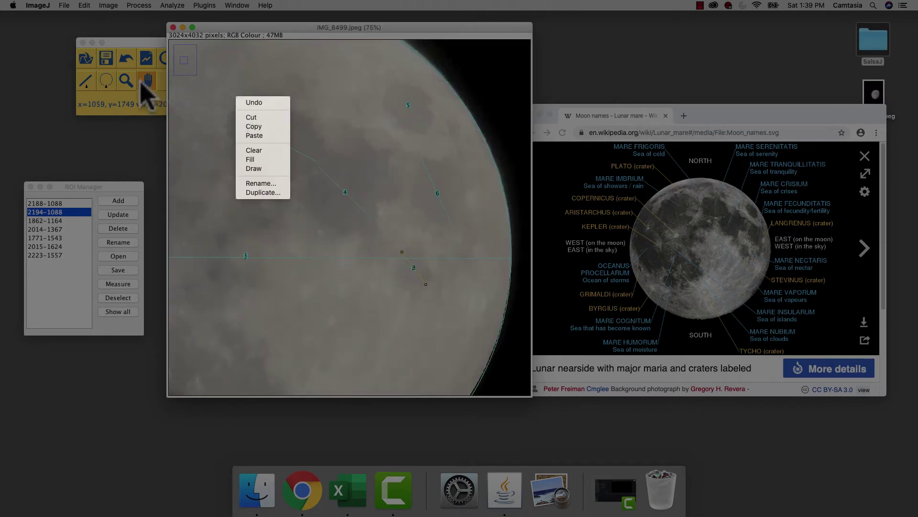
left_click(125, 81)
right_click(306, 175)
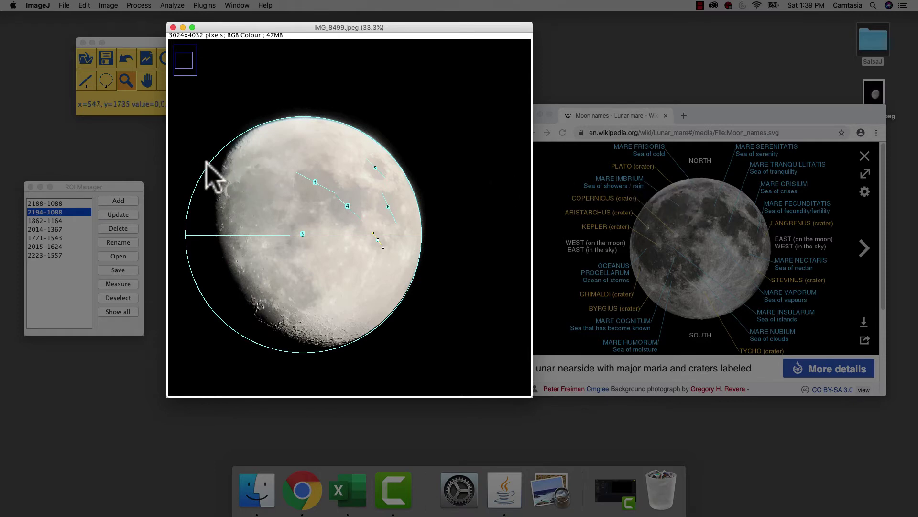
left_click(256, 166)
left_click(345, 214)
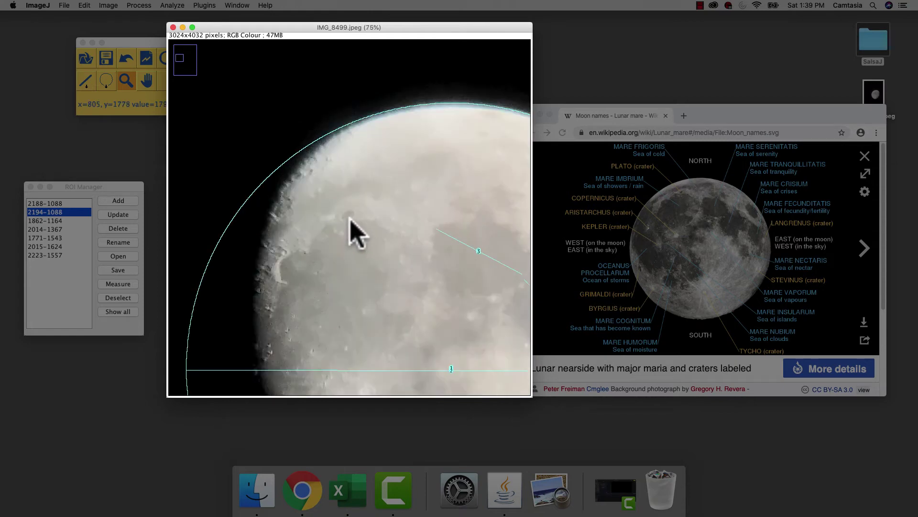
left_click(345, 214)
left_click(344, 212)
left_click(343, 205)
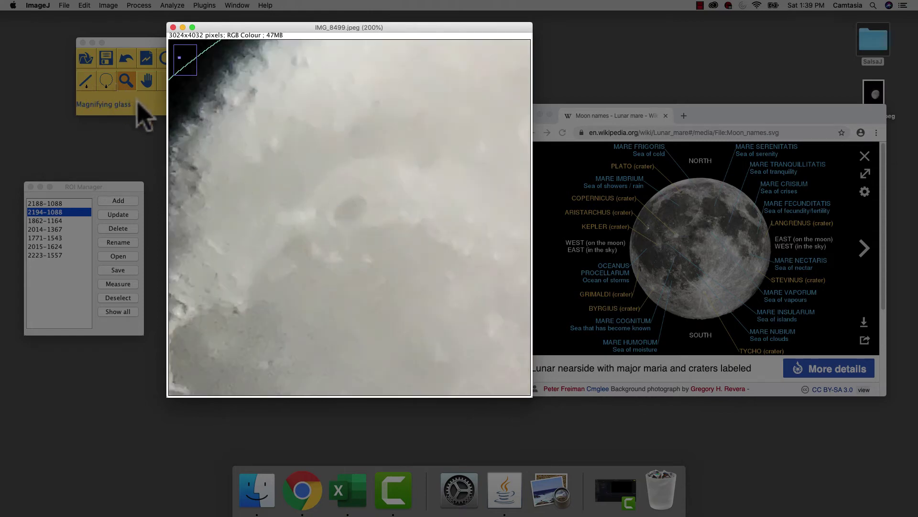
left_click(130, 107)
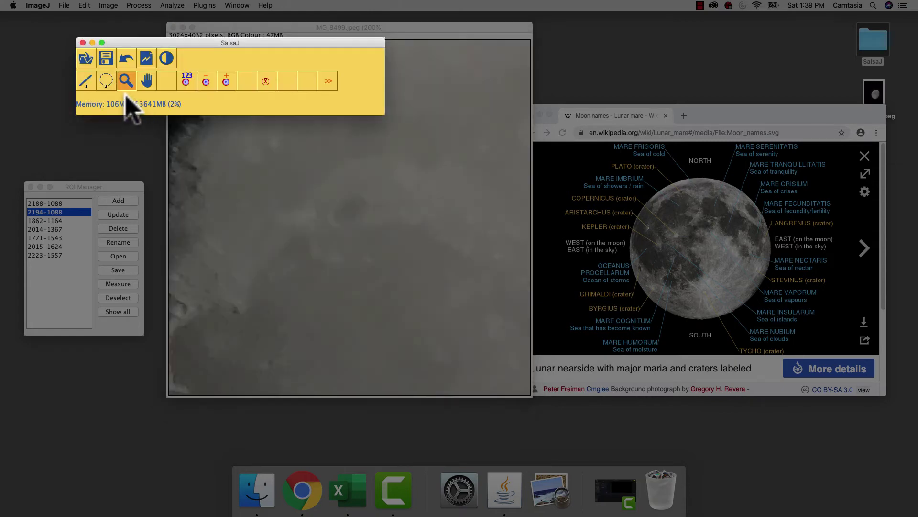
left_click(87, 82)
mouse_move(333, 220)
left_mouse_down()
mouse_move(353, 219)
mouse_move(365, 202)
left_mouse_up()
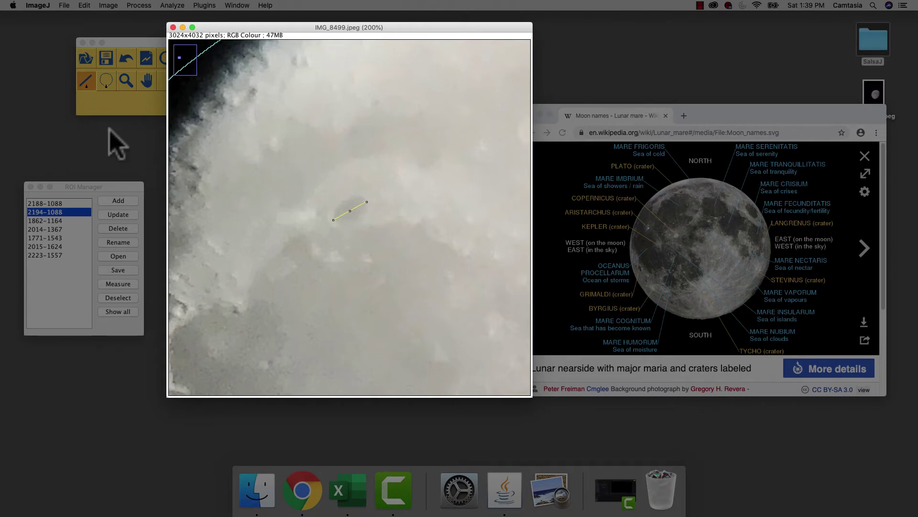
left_click(116, 200)
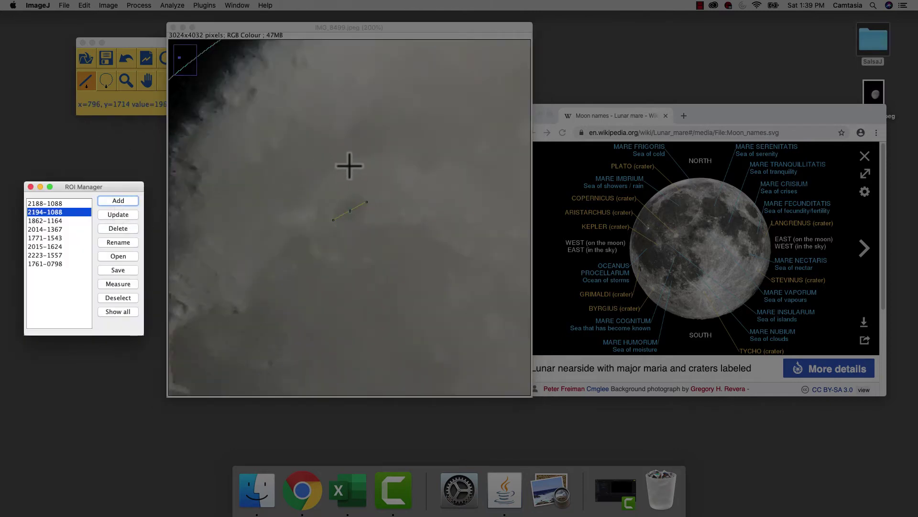
At 300% magnification, draw a line across the bright Tycho crater near the moon's southern edge and store it in the ROI Manager.
left_click(125, 81)
right_click(406, 213)
right_click(409, 217)
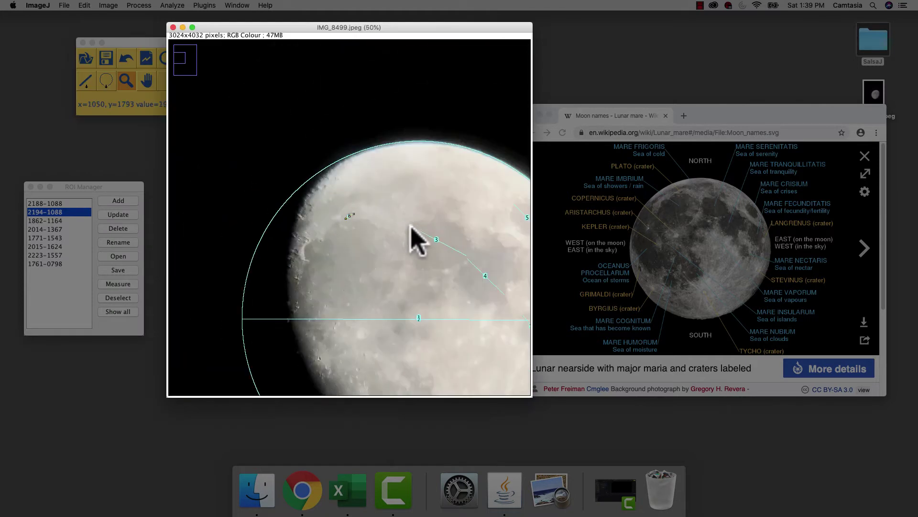
right_click(425, 256)
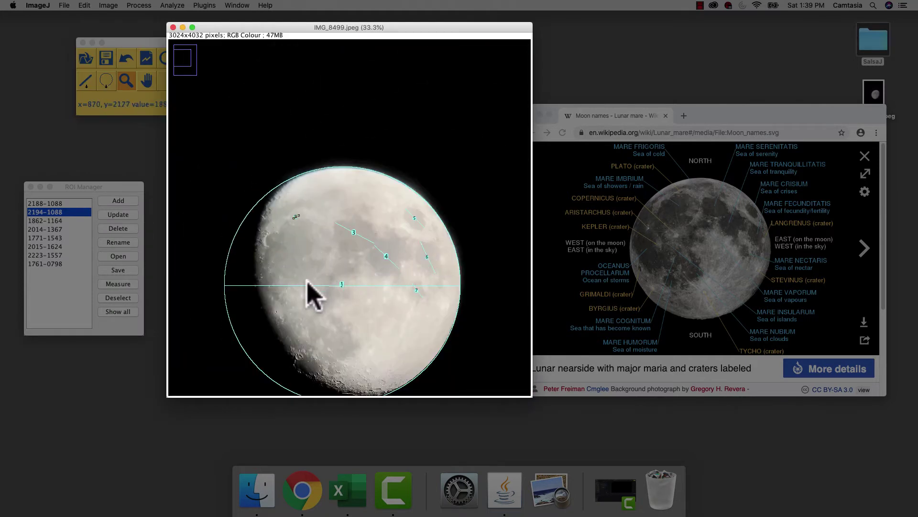
left_click(369, 368)
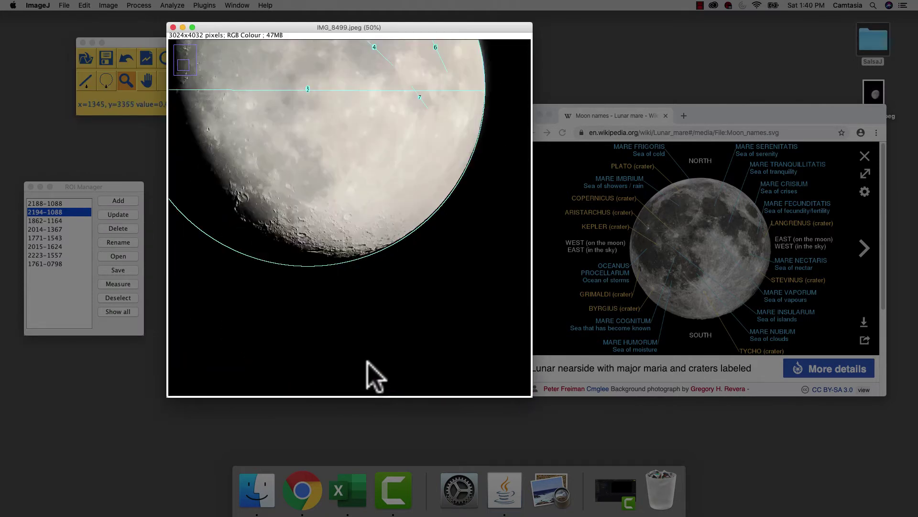
left_click(343, 225)
left_click(352, 229)
left_click_drag(330, 230, 376, 218)
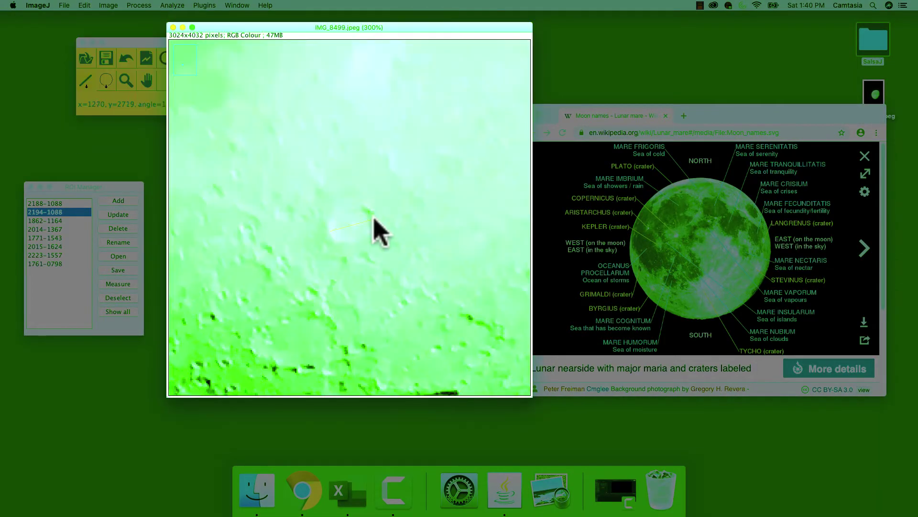
key("t")
At 400% magnification, draw a line across the bright Copernicus crater just below the diameter line and store it in the ROI Manager.
left_click(389, 195)
key("minus")
key("minus")
key("minus")
key("minus")
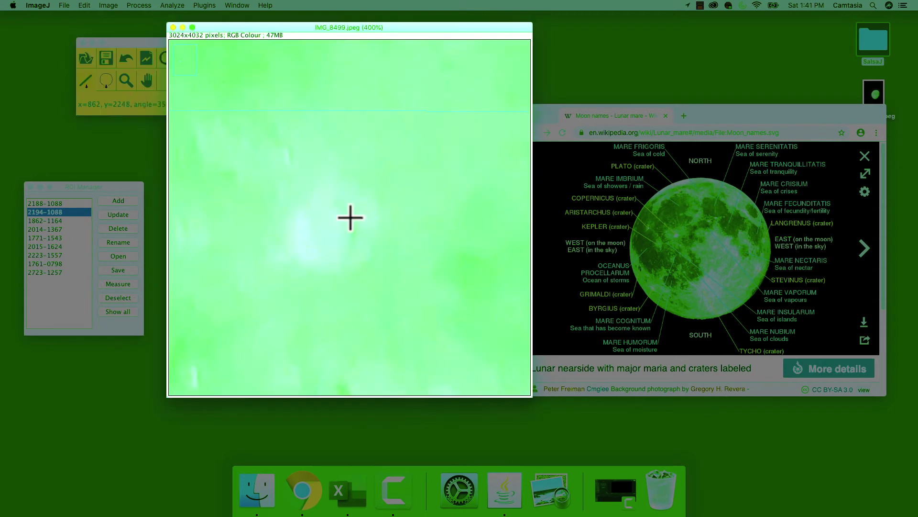
key("plus")
key("t")
Reduce the photo to 33.3% magnification and review the marked maria and craters on the whole moon.
left_click(87, 89)
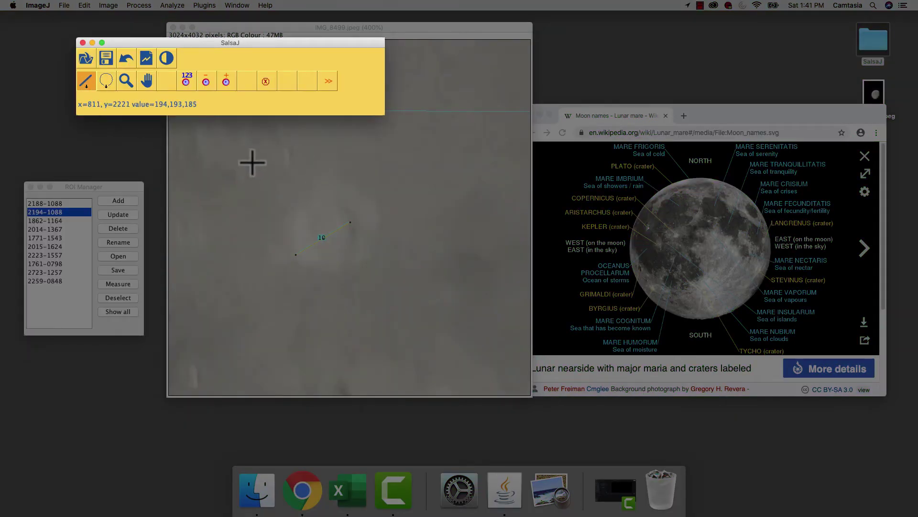
left_click(127, 81)
right_click(311, 164)
right_click(311, 164)
right_click(311, 164)
right_click(312, 164)
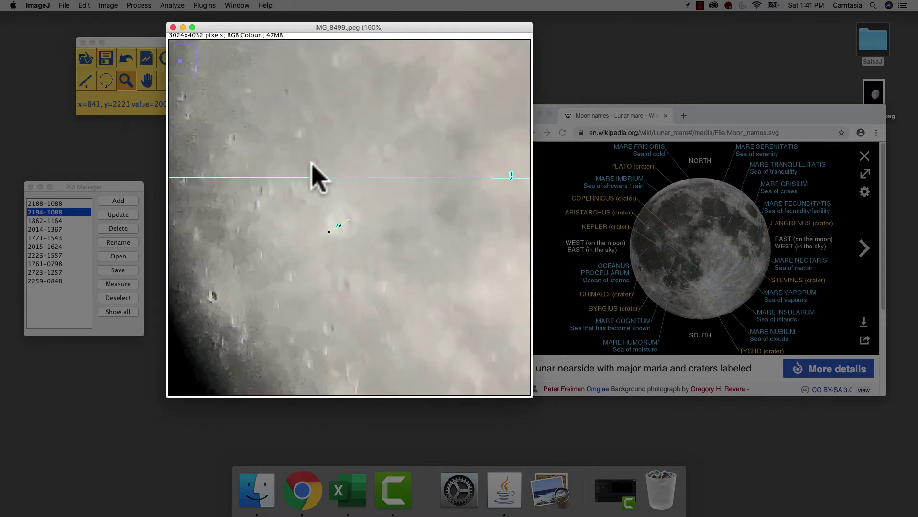
right_click(312, 164)
right_click(311, 162)
right_click(312, 163)
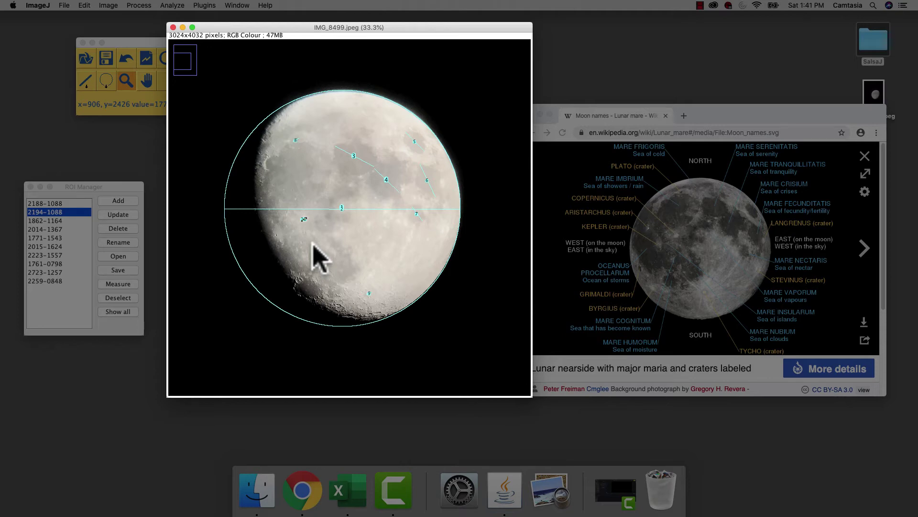
At 300% magnification, draw a short line across a small crater near the moon's southern limb and add it to the ROI Manager.
left_click(132, 82)
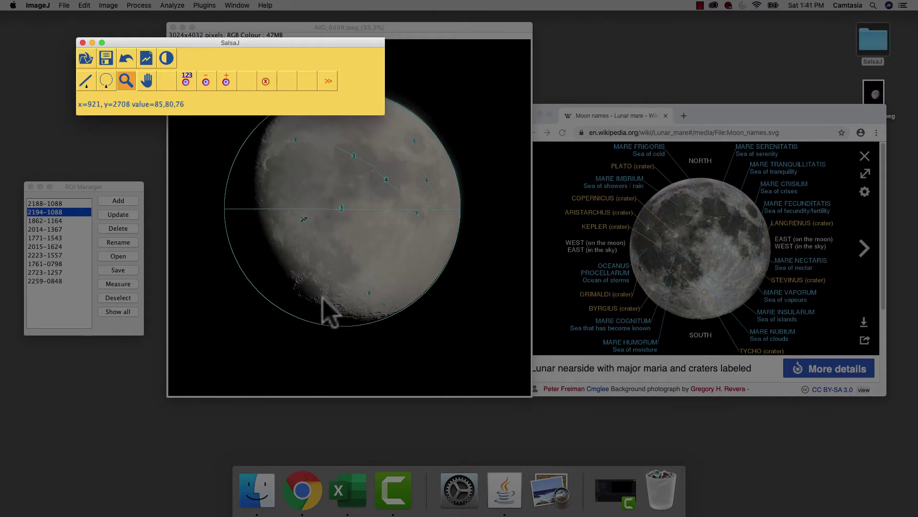
left_click(337, 311)
left_click(349, 213)
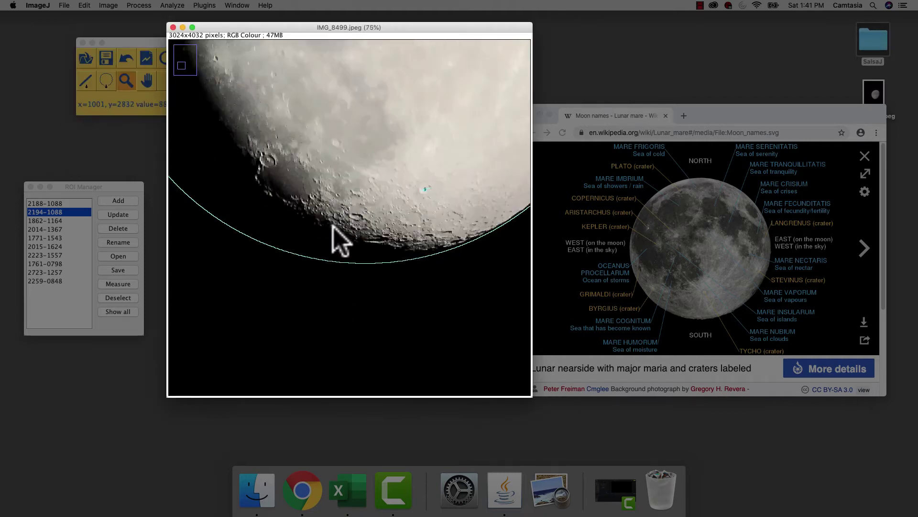
left_click(334, 227)
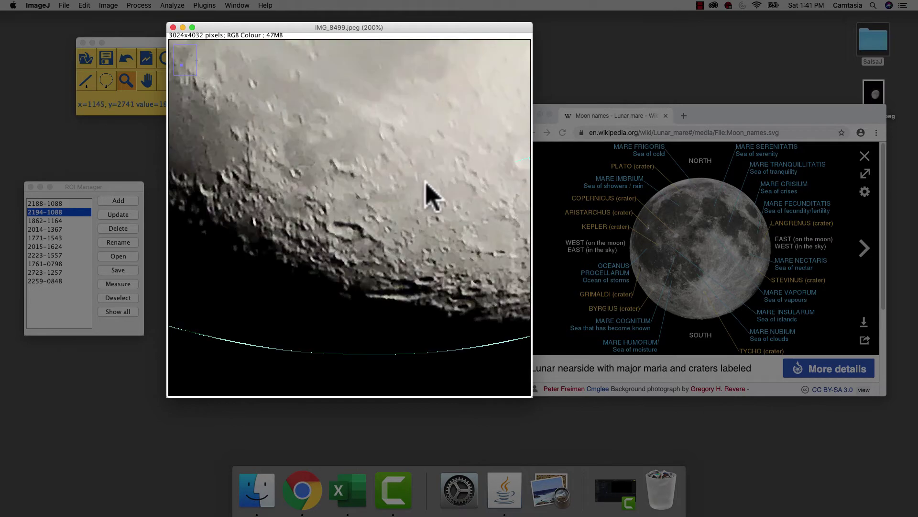
left_click(461, 271)
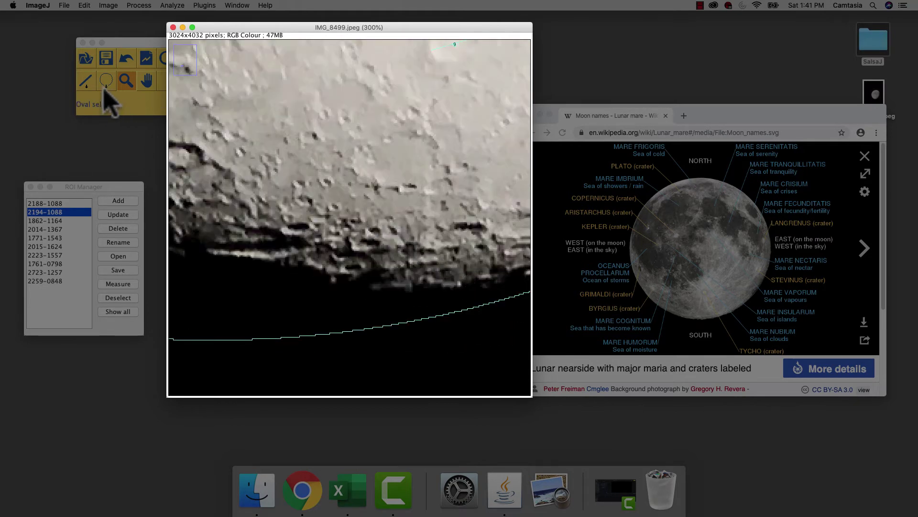
left_click(87, 81)
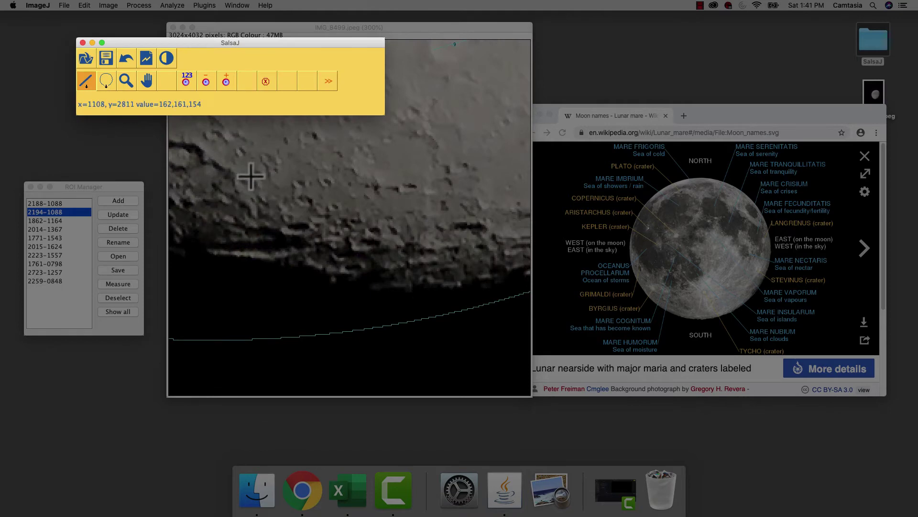
left_click(323, 181)
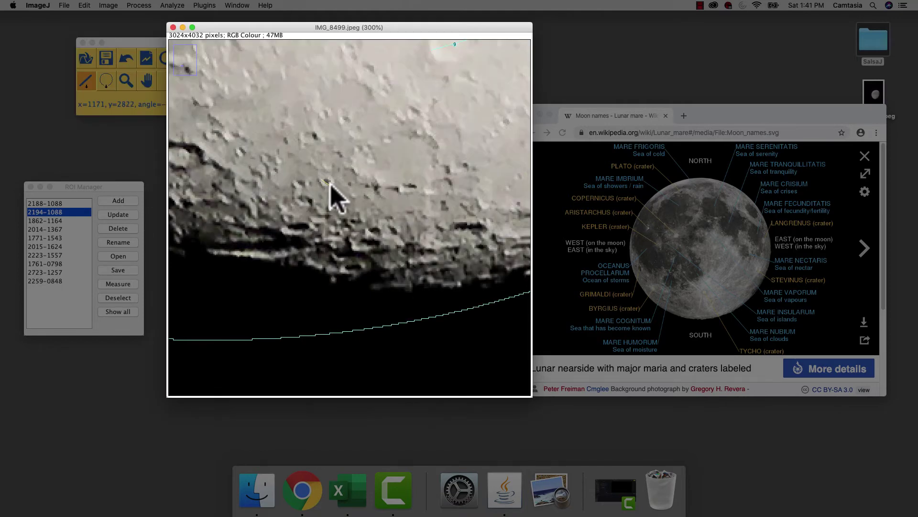
left_click(118, 200)
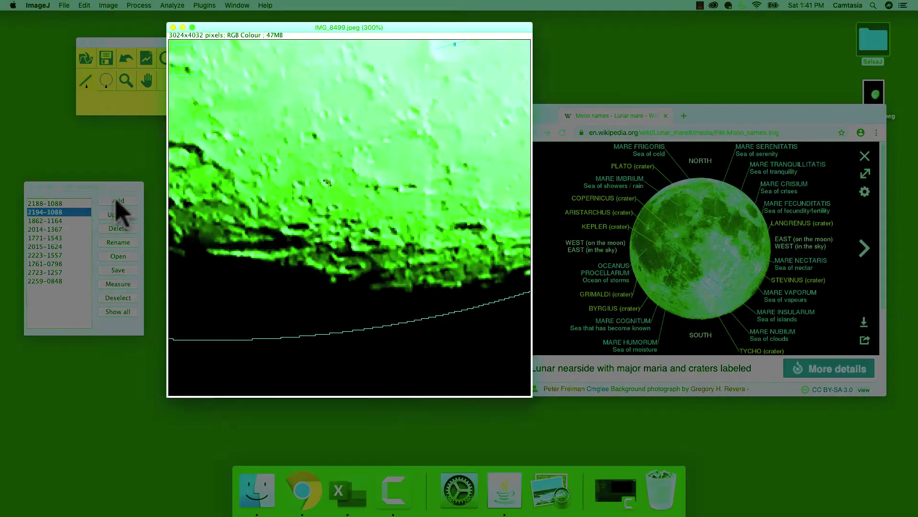
left_click(121, 202)
Draw short lines across four more small craters around the one just marked, storing each in the ROI Manager.
left_click(353, 197)
key("t")
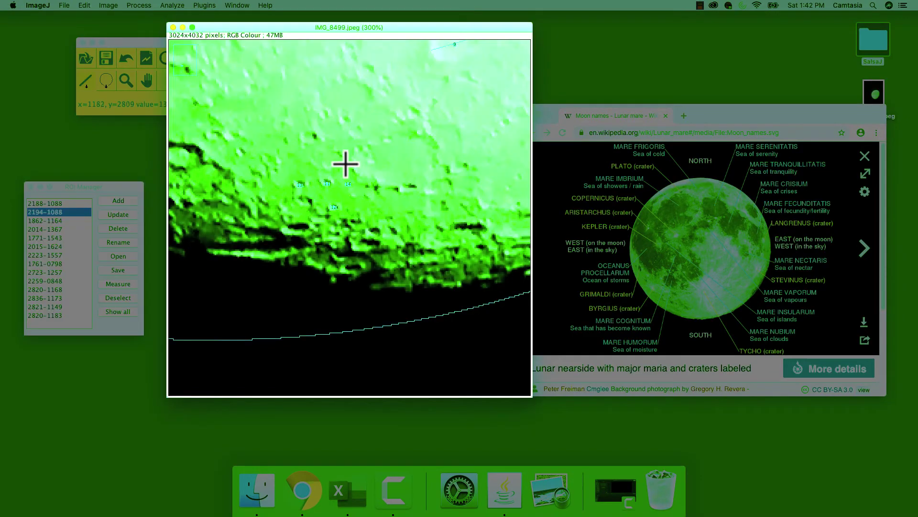
key("minus")
key("t")
key("equal")
key("equal")
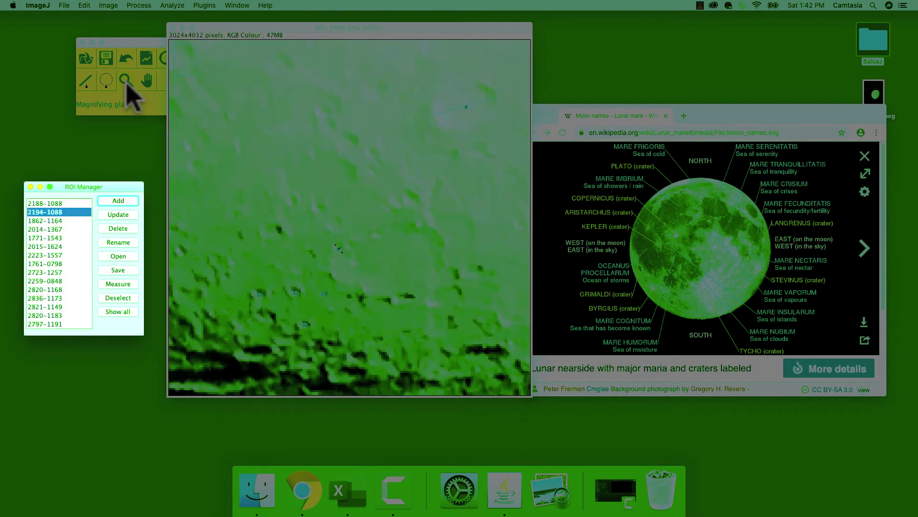
Delete the circle outlining the whole moon from the ROI Manager, keeping the diameter line and feature lines.
double_click(126, 80)
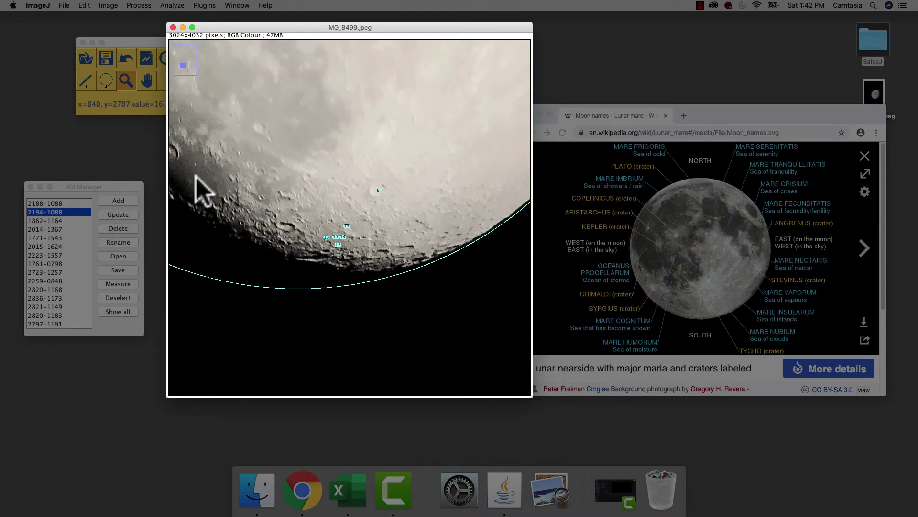
key("minus")
key("minus")
key("minus")
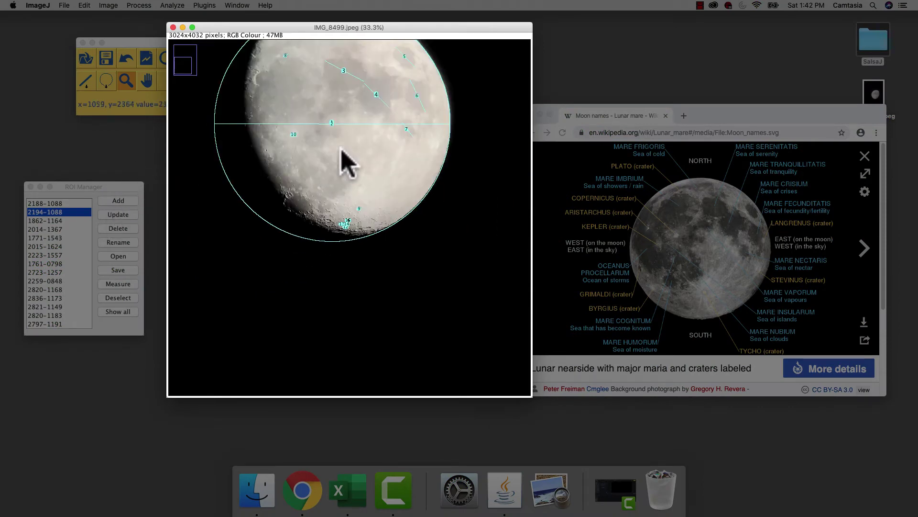
left_click(147, 80)
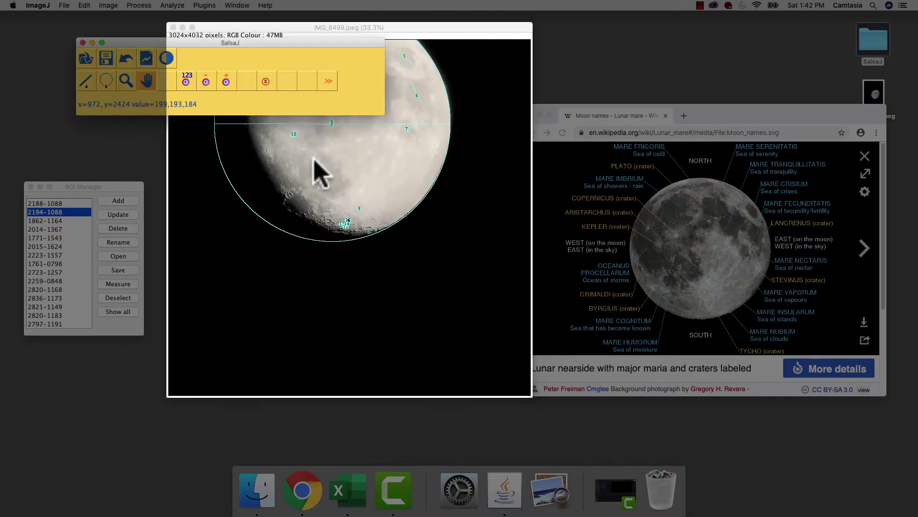
left_click_drag(318, 168, 333, 262)
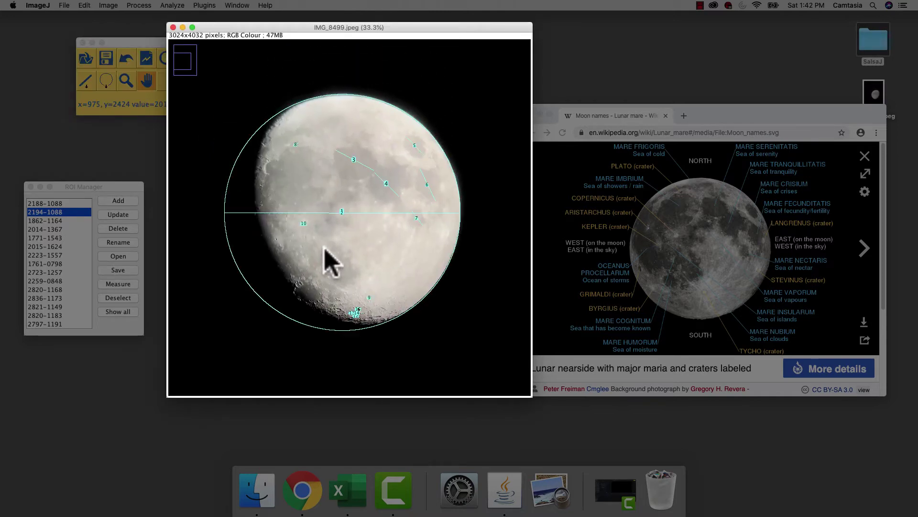
left_click(55, 203)
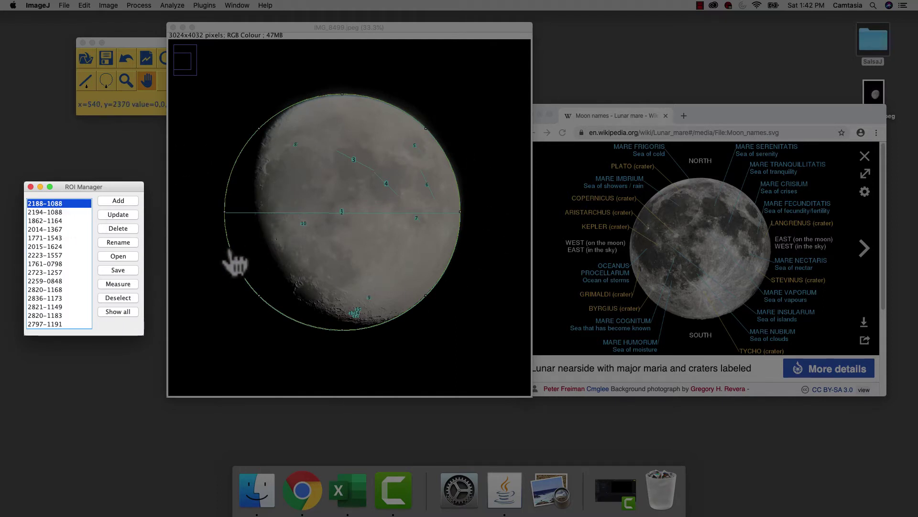
left_click(123, 230)
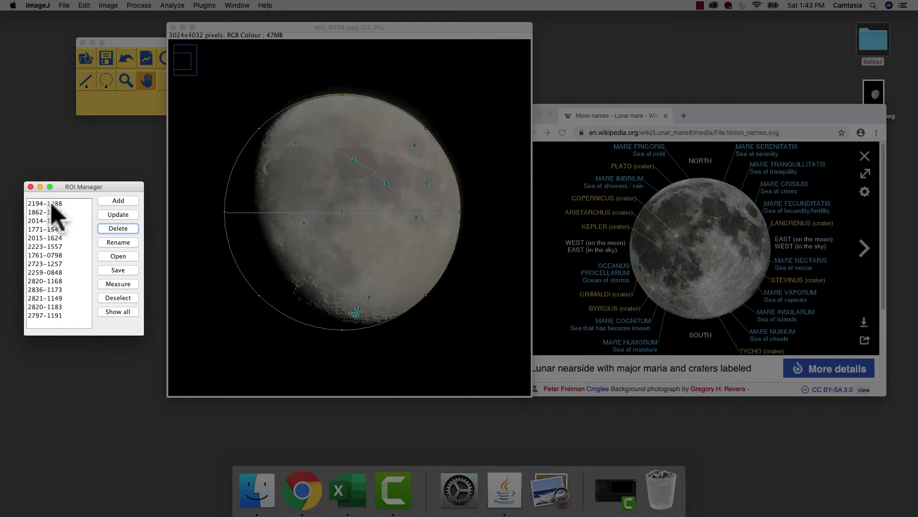
Measure all regions in the ROI Manager and save the results table to the Desktop as Results.xls.
left_click(122, 294)
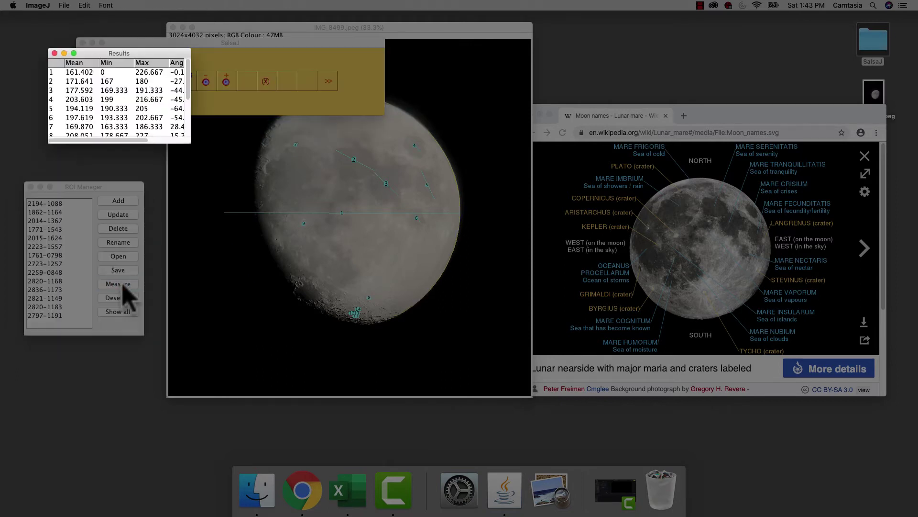
left_click_drag(191, 142, 337, 245)
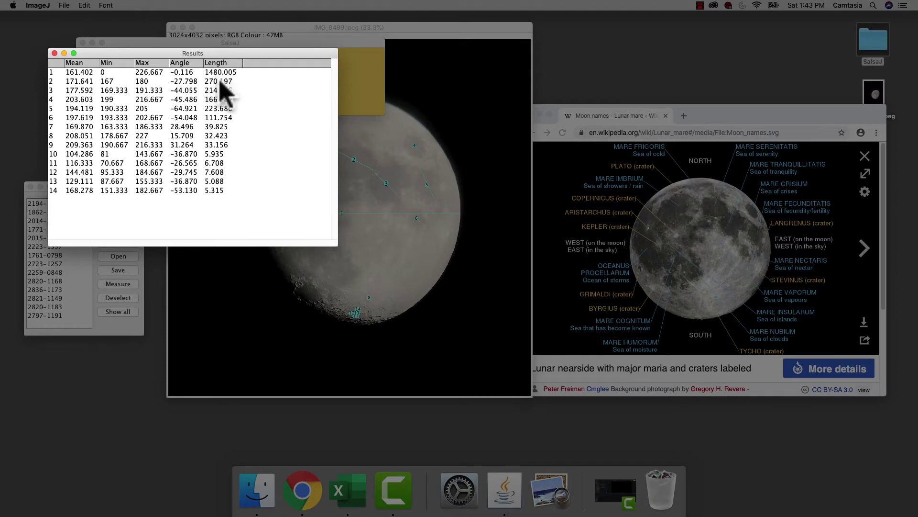
left_click(64, 5)
left_click(75, 20)
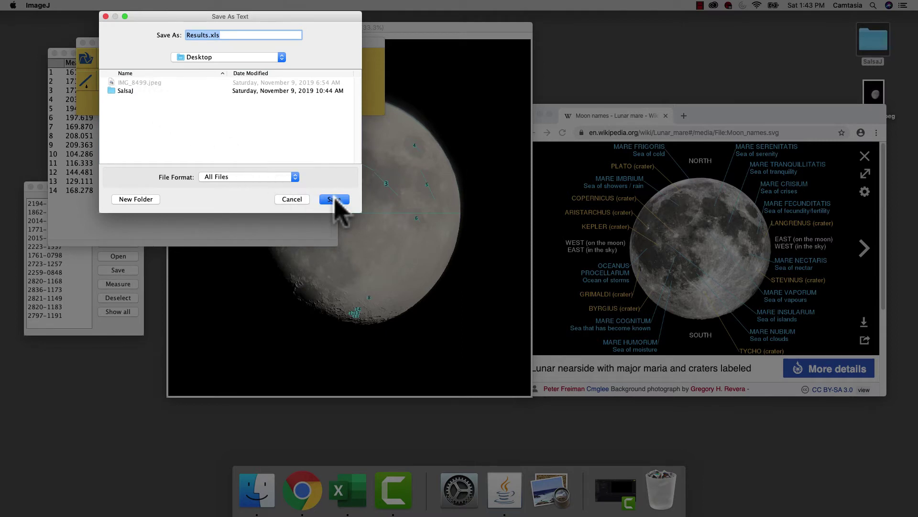
left_click(334, 200)
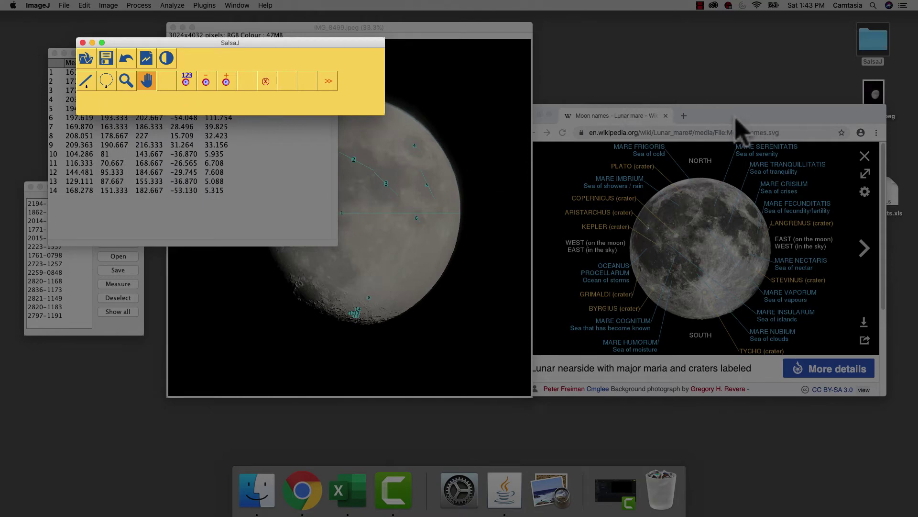
Uncover the marked moon photo and capture a screenshot of its window.
left_click_drag(736, 119, 215, 153)
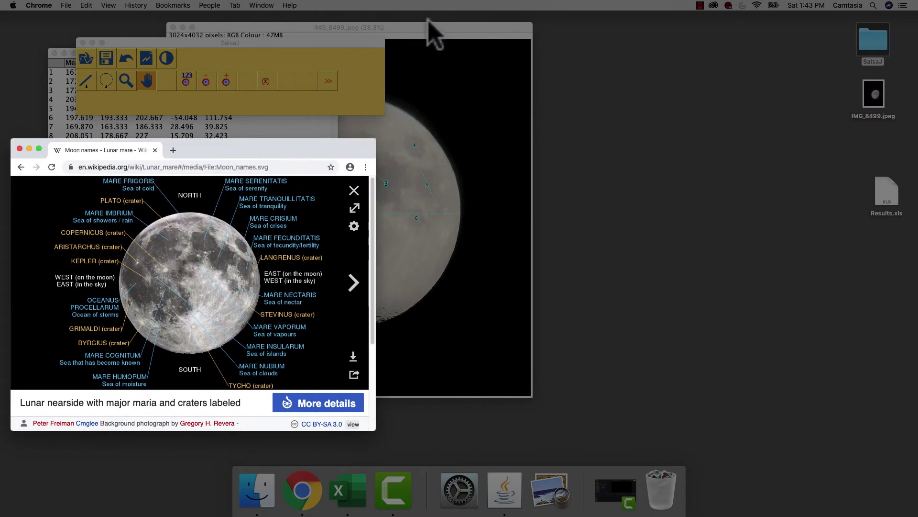
left_click_drag(429, 24, 480, 20)
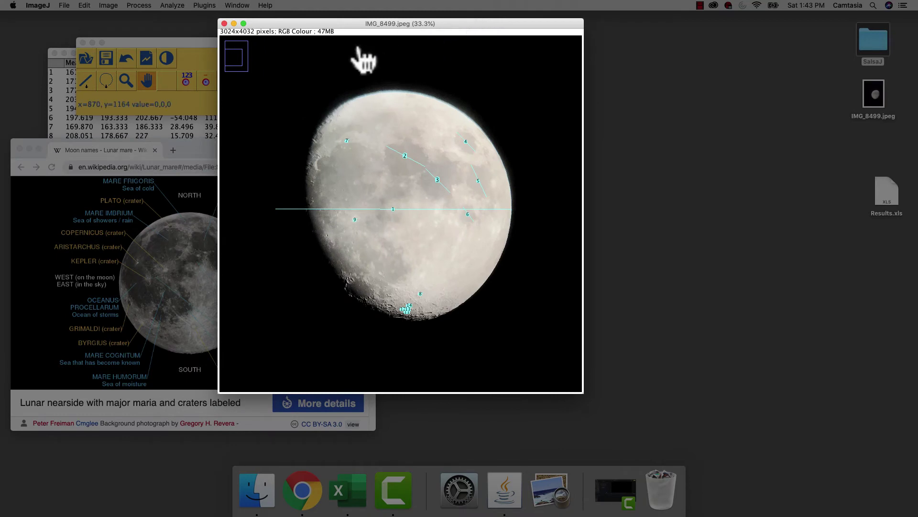
key("space")
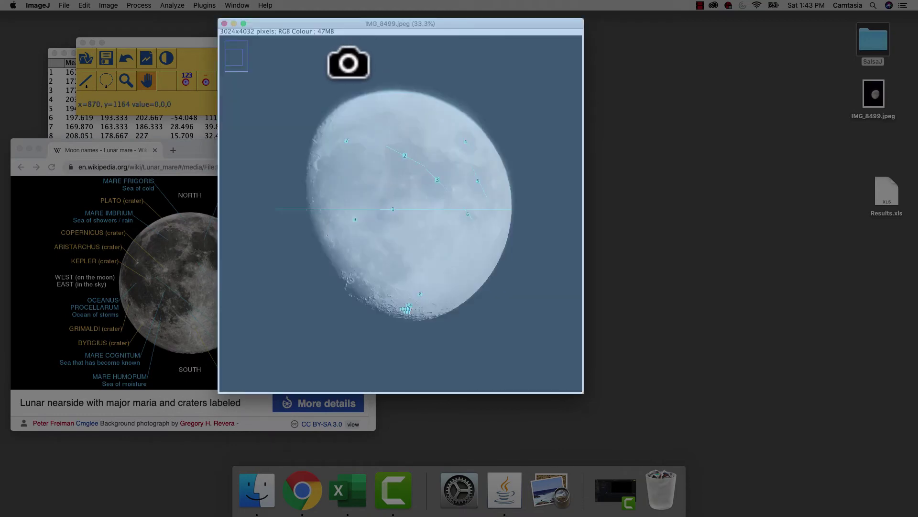
left_click(348, 61)
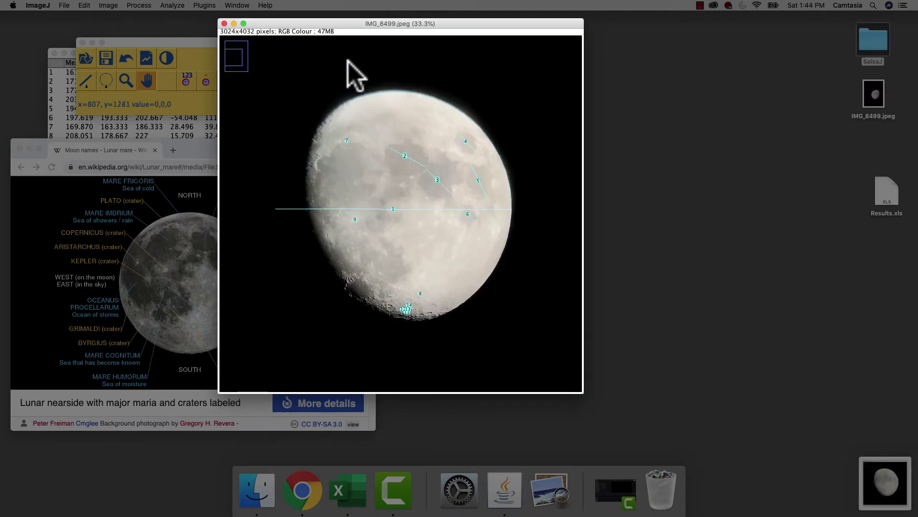
Open Results.xls from the desktop in Excel, accepting the format mismatch, and shrink and reposition its window.
double_click(888, 196)
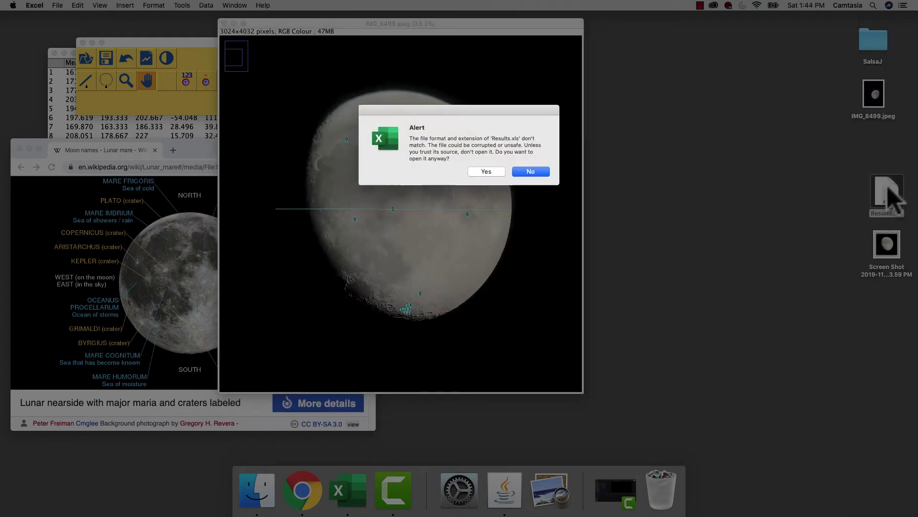
left_click(485, 171)
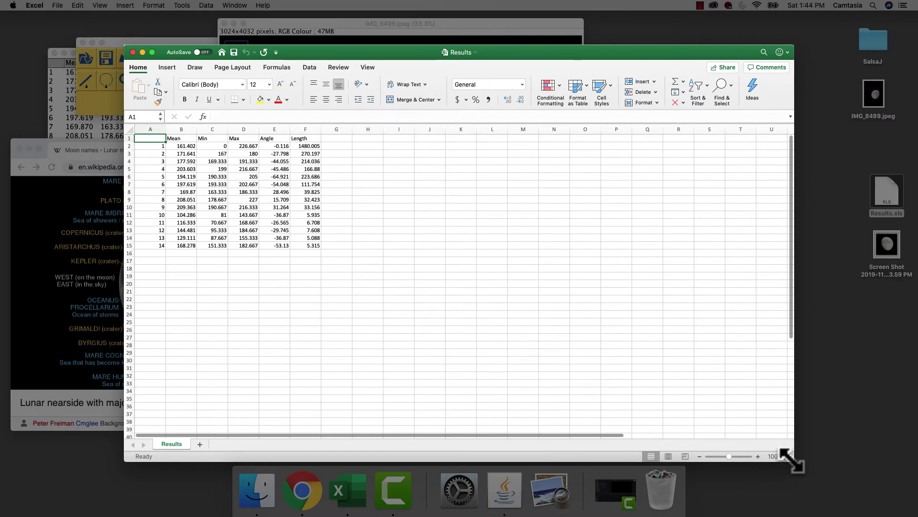
left_click_drag(789, 458, 609, 328)
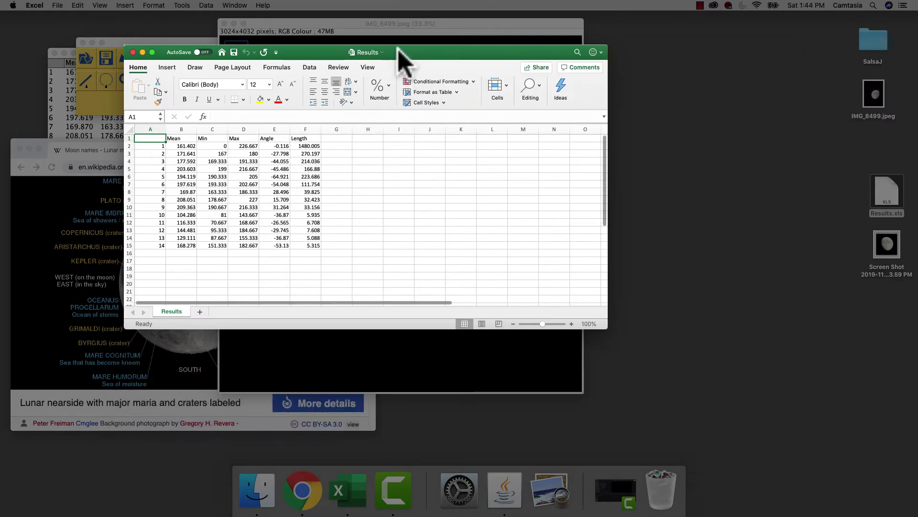
left_click_drag(404, 57, 580, 77)
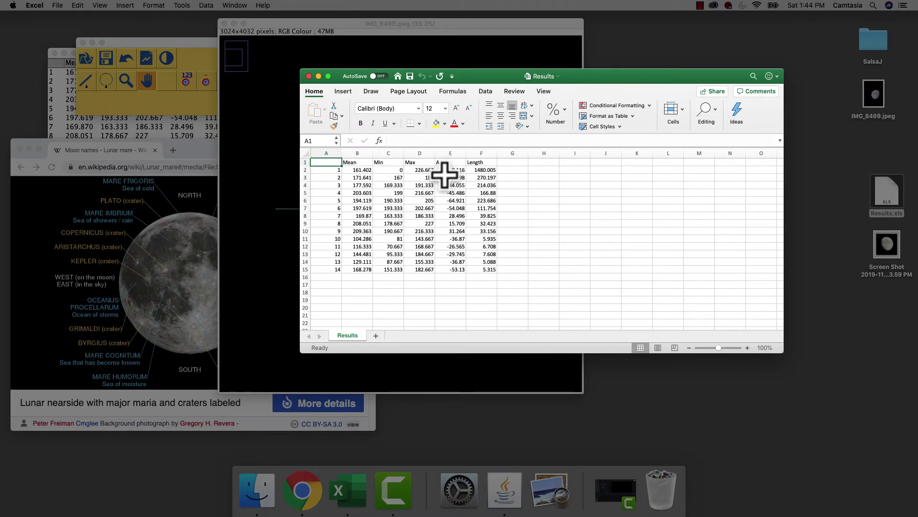
left_click_drag(484, 76, 520, 89)
Add a Name header in G1 beside the Length column and label the first measurement Moon in G2.
left_click(546, 175)
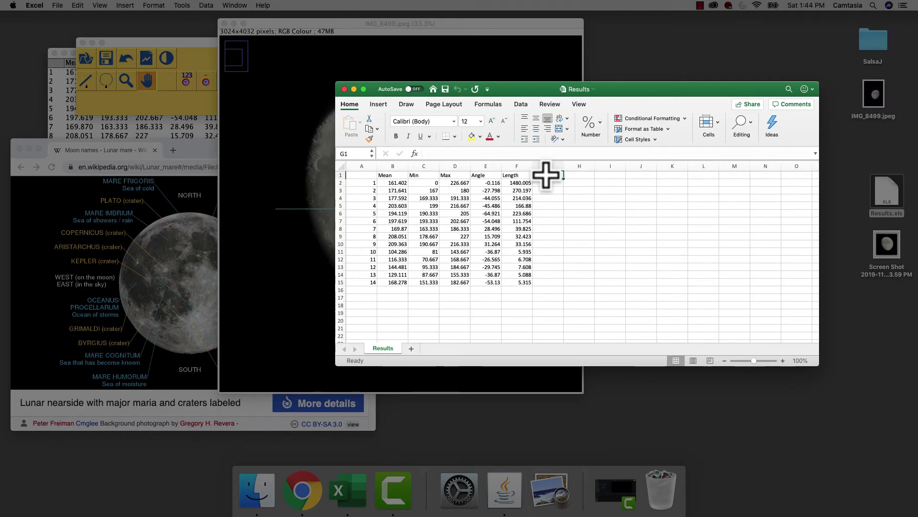
type("Nar")
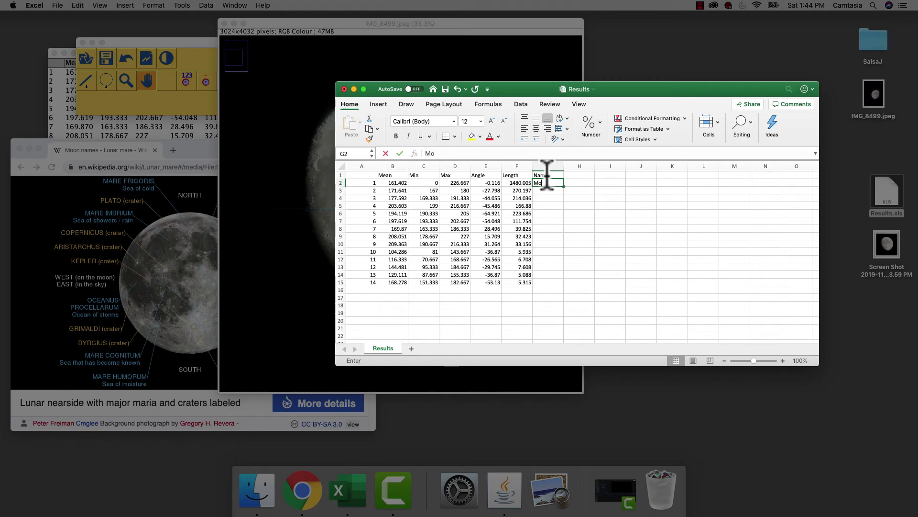
type("Moon")
key("Return")
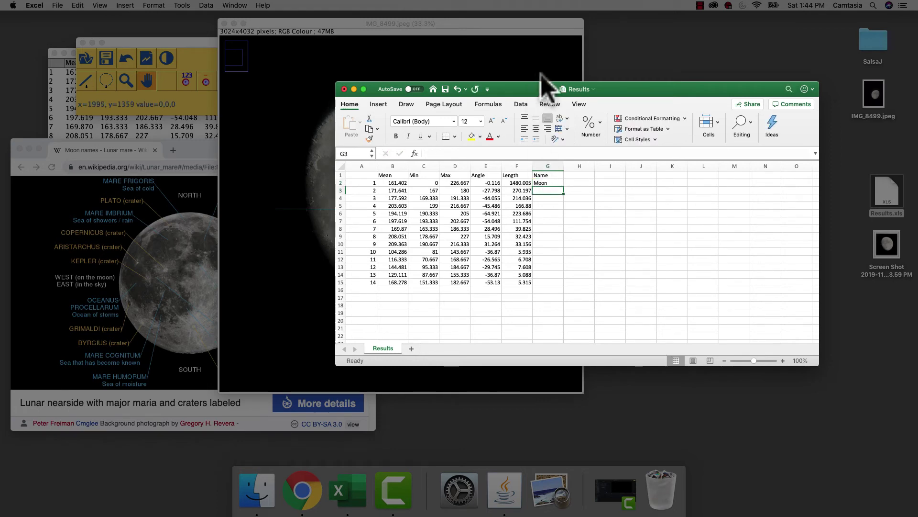
Arrange the windows so the spreadsheet, the marked moon photo and the labelled Wikipedia moon map are visible together.
left_click_drag(513, 86, 613, 186)
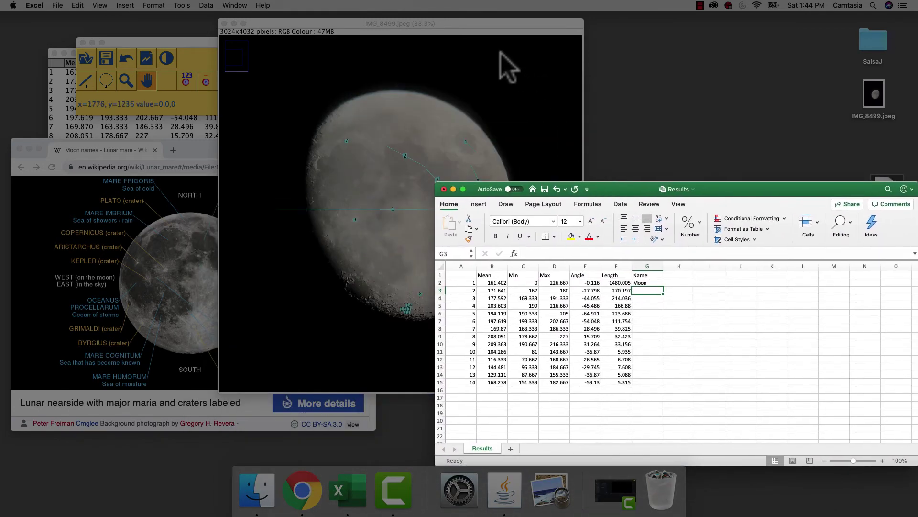
left_click(461, 24)
mouse_move(460, 24)
left_mouse_down()
mouse_move(276, 28)
mouse_move(478, 31)
left_mouse_up()
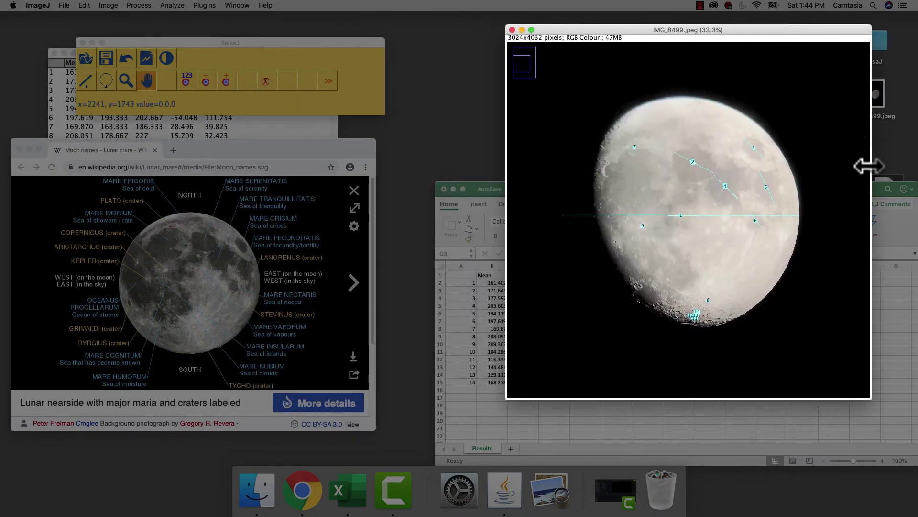
left_click(897, 239)
left_click_drag(809, 189, 403, 24)
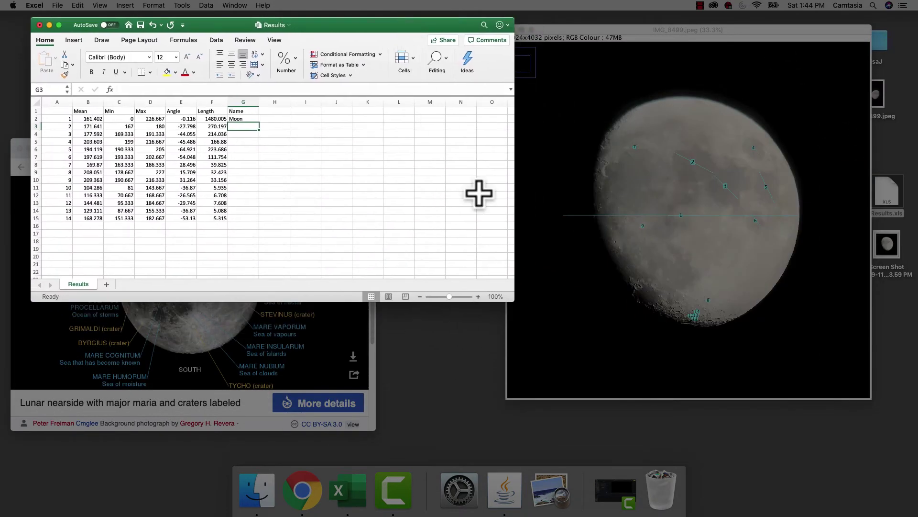
left_click_drag(513, 301, 488, 243)
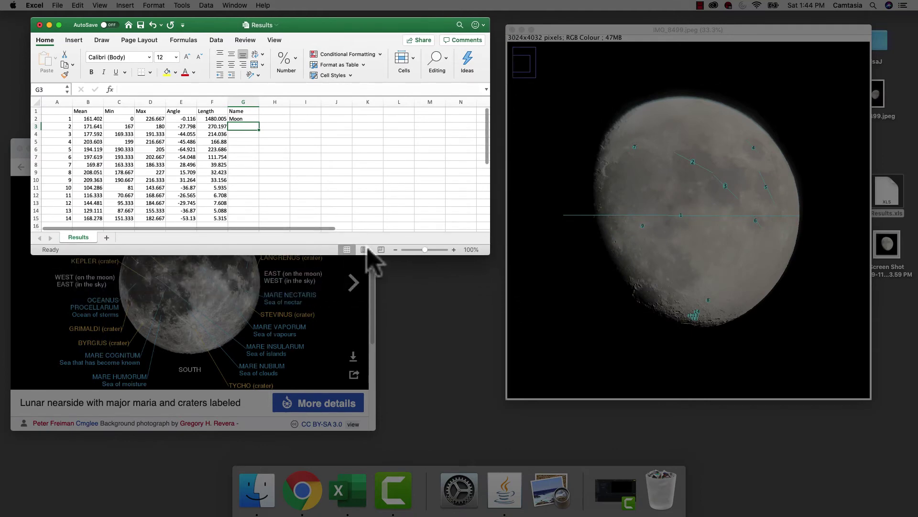
left_click(37, 266)
left_click_drag(228, 152, 239, 244)
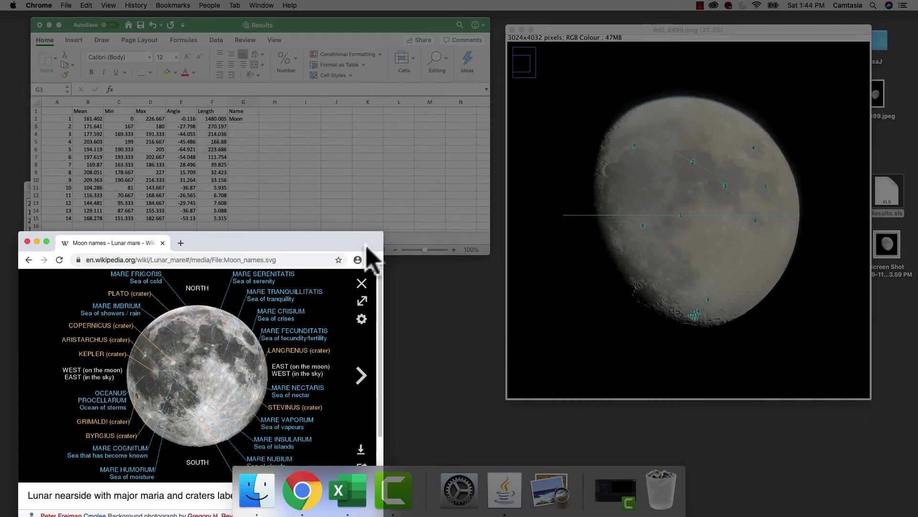
In the Name column, enter Mare Serenitatis in G3, Mare Crisium in G4 and G5, and Mare Fecunditatis in G6.
left_click(246, 127)
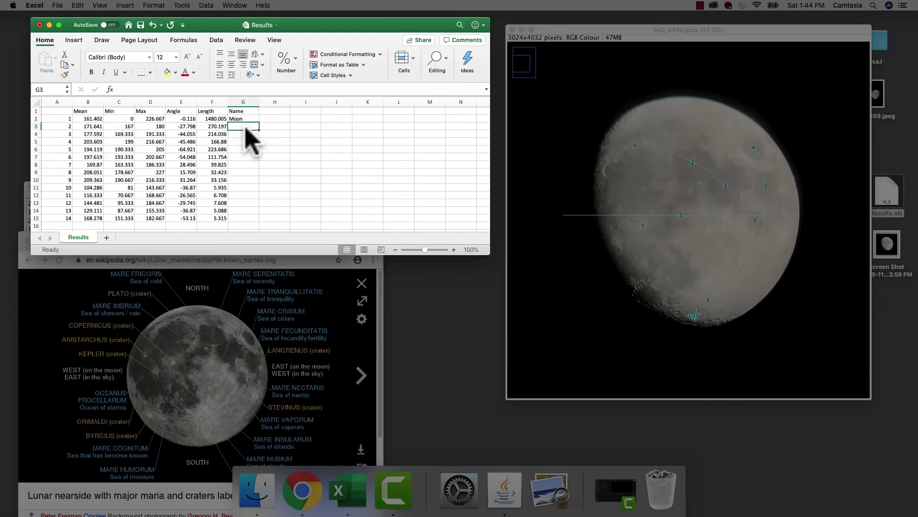
type("Mare Seren")
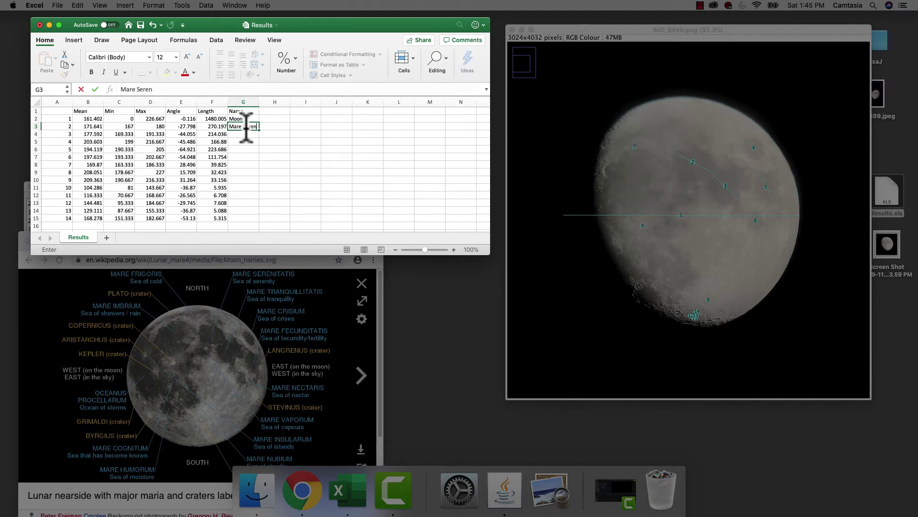
type("itatis")
key("Return")
type("Mare Crisium")
key("Return")
type("Mare")
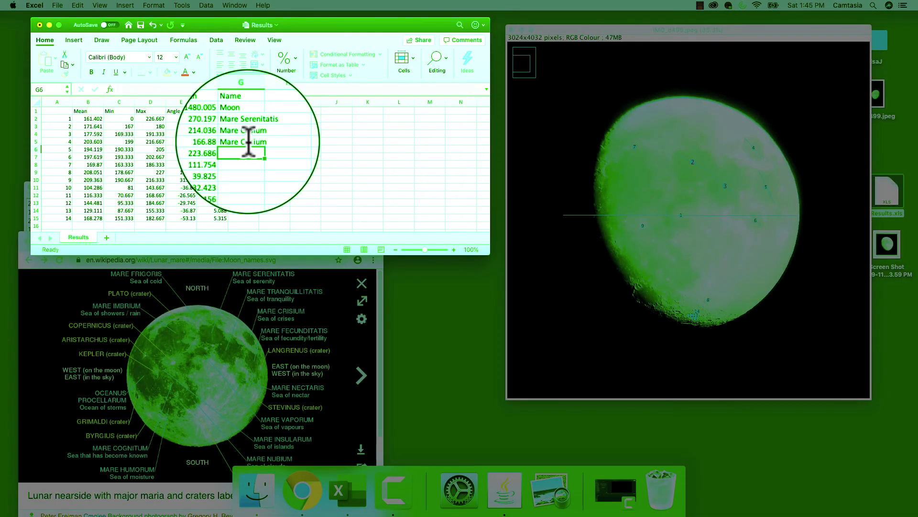
type("Mare Fecundatitatis")
key("Return")
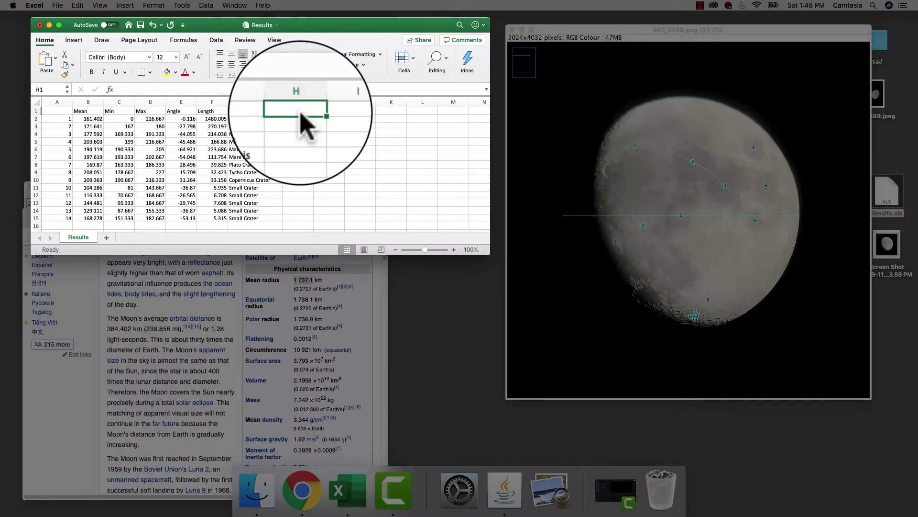
Enter the header Fractional Diameter in H1 and widen column H to fit it.
type("Fractional Diameter")
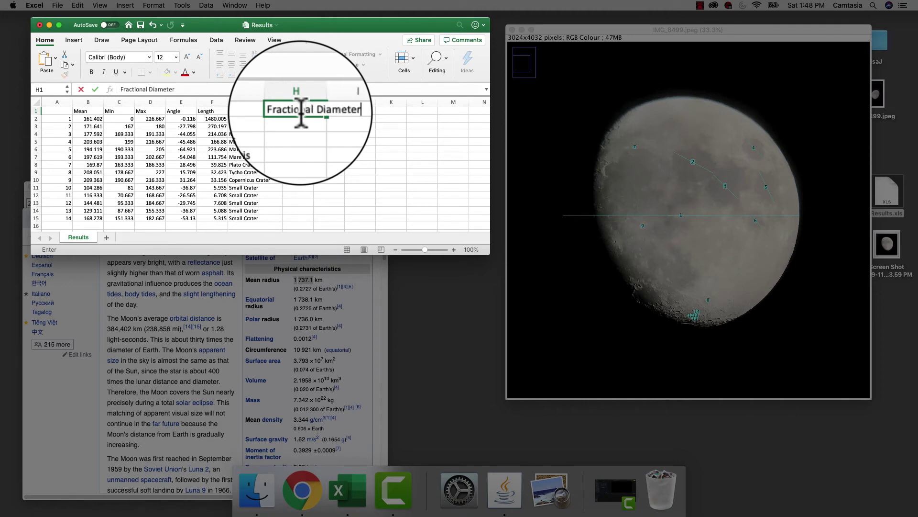
key("Return")
left_click_drag(314, 101, 355, 102)
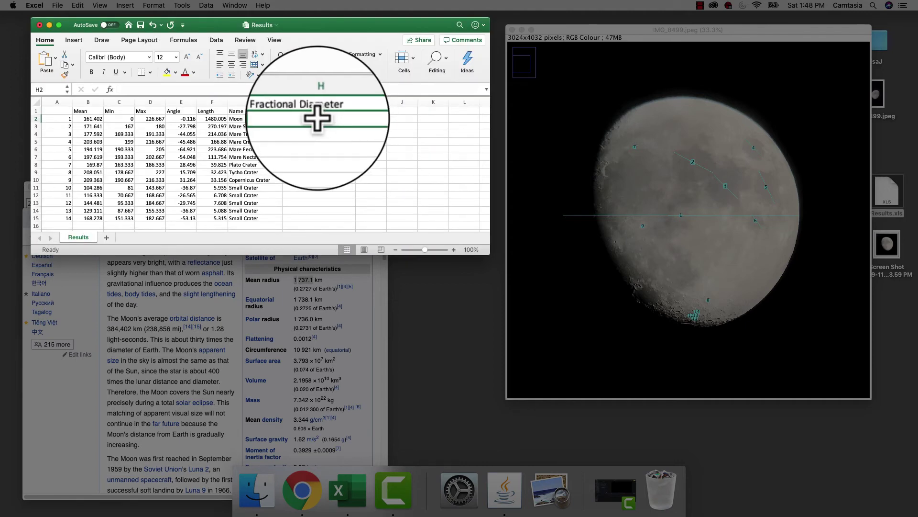
In H2, calculate the Moon's fractional diameter with the formula =F2/F$2.
type("=")
left_click(212, 119)
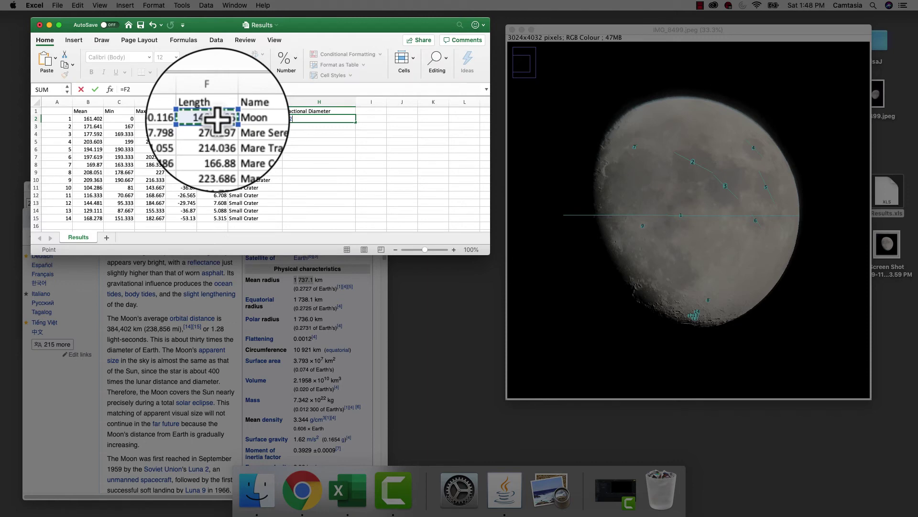
type("/")
left_click(216, 120)
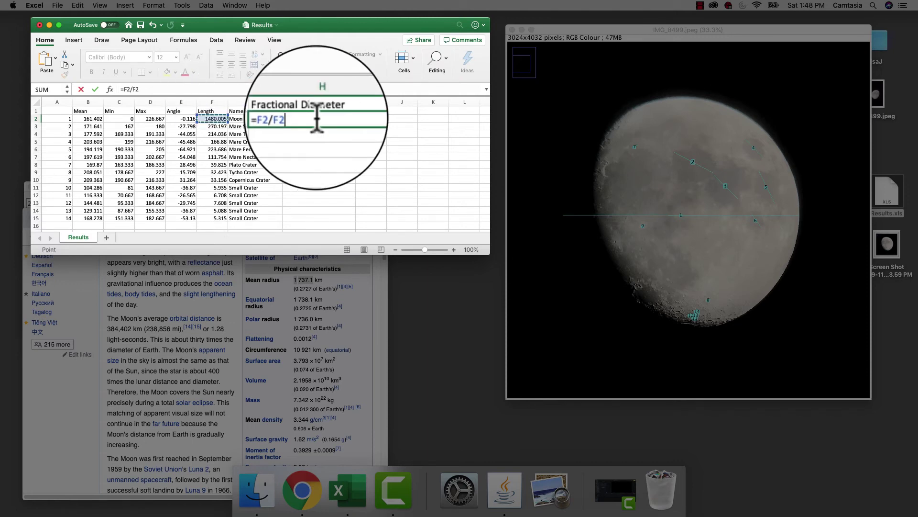
left_click(299, 119)
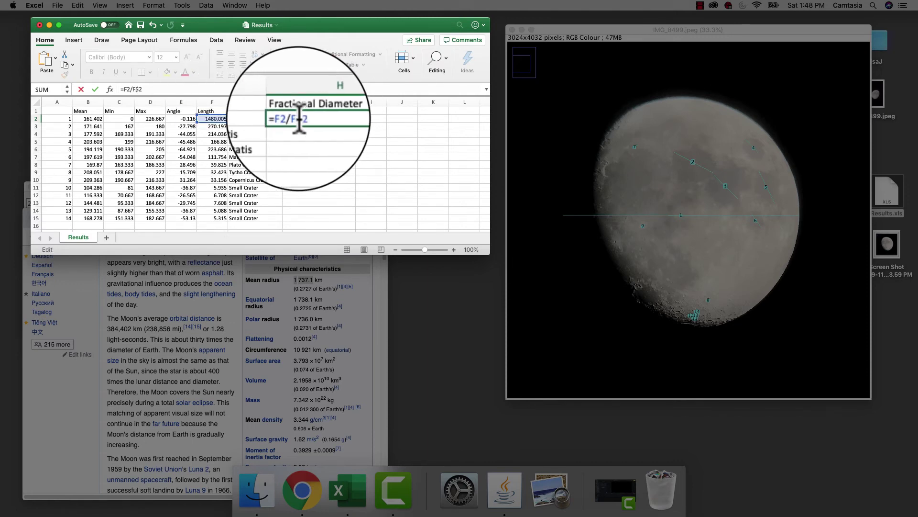
key("Return")
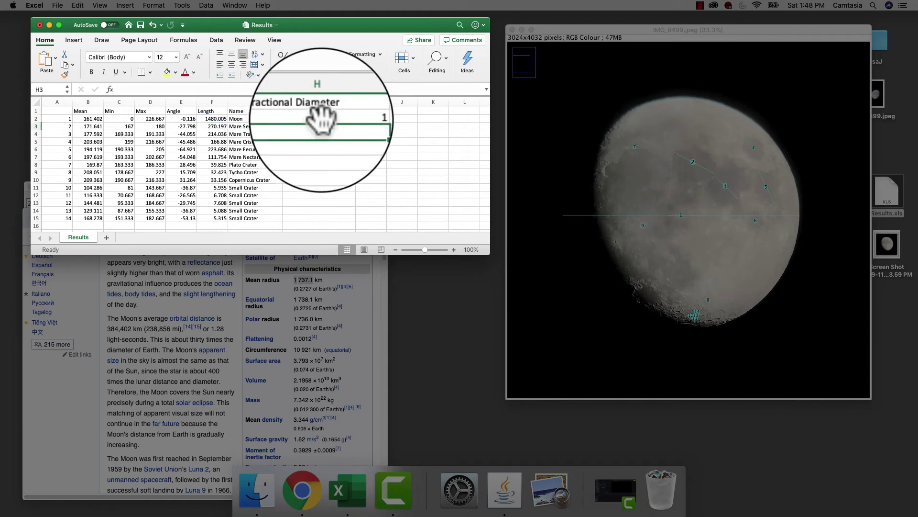
In H3, divide the Mare Serenitatis length by the locked Moon length using the formula =F3/$F$2.
type("=")
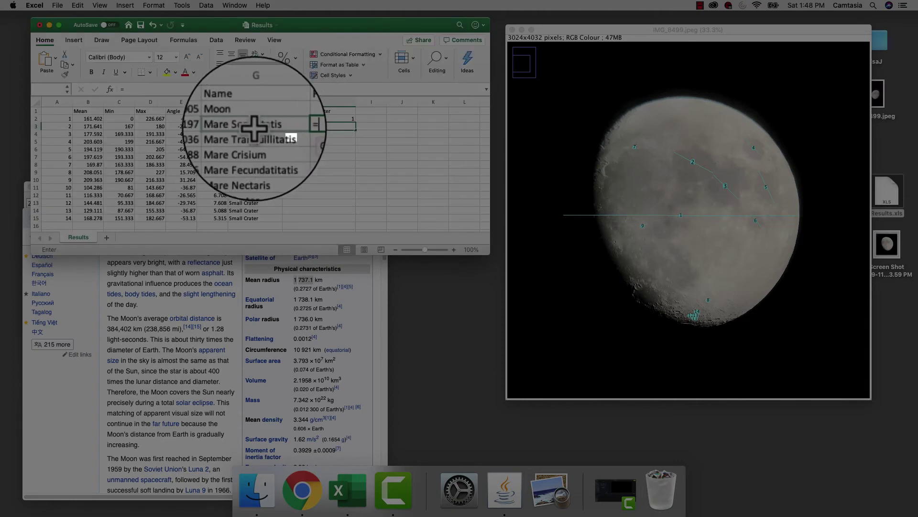
left_click(221, 126)
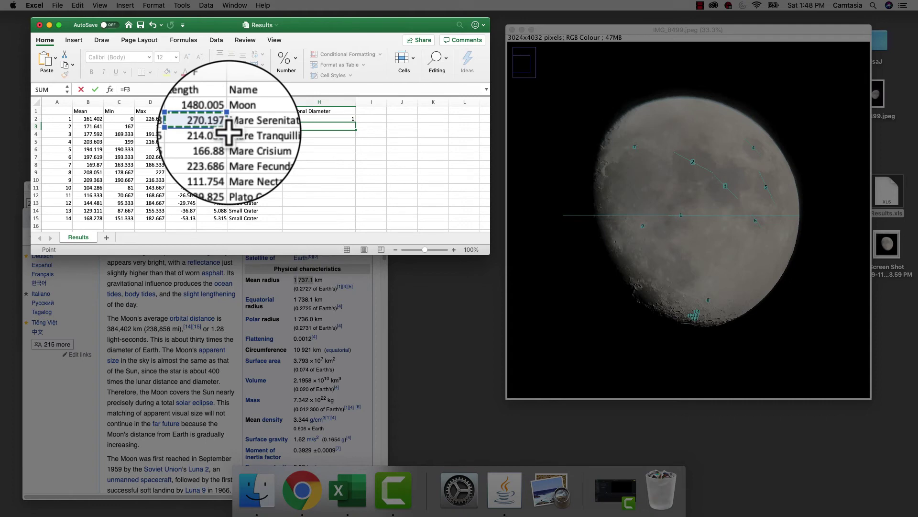
type("/")
left_click(217, 119)
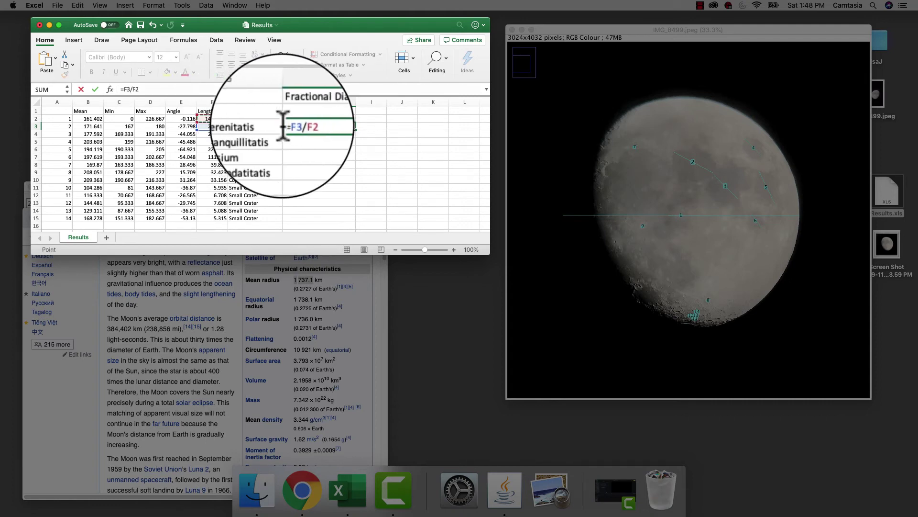
left_click(297, 127)
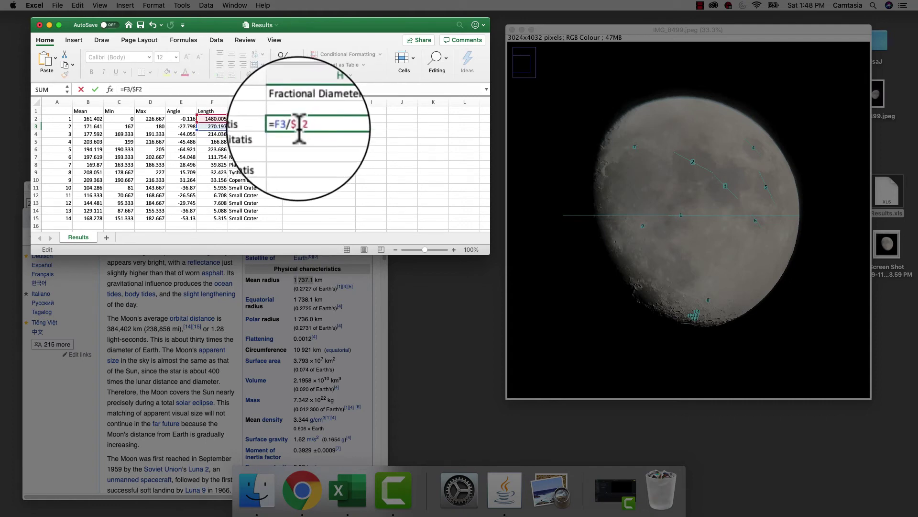
type("$")
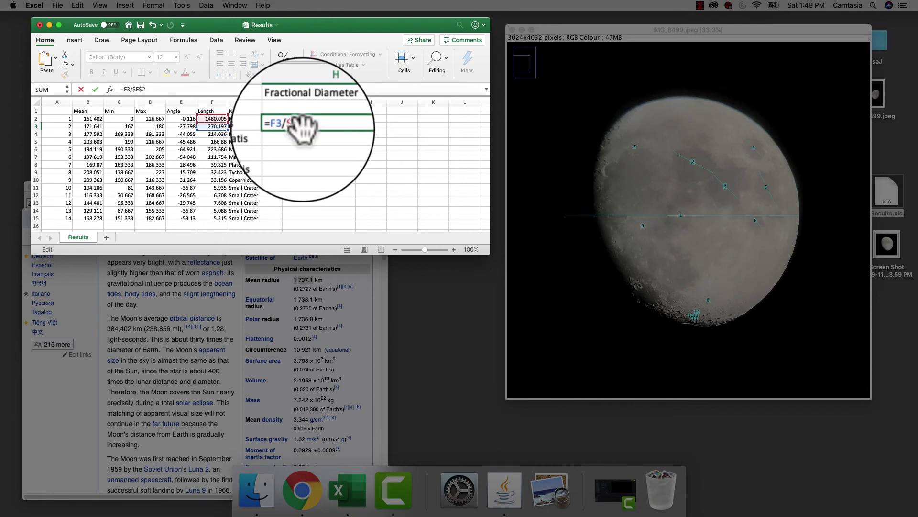
key("Return")
Fill the H3 formula down through H15 and check the cell references in the last filled cell.
left_click(340, 127)
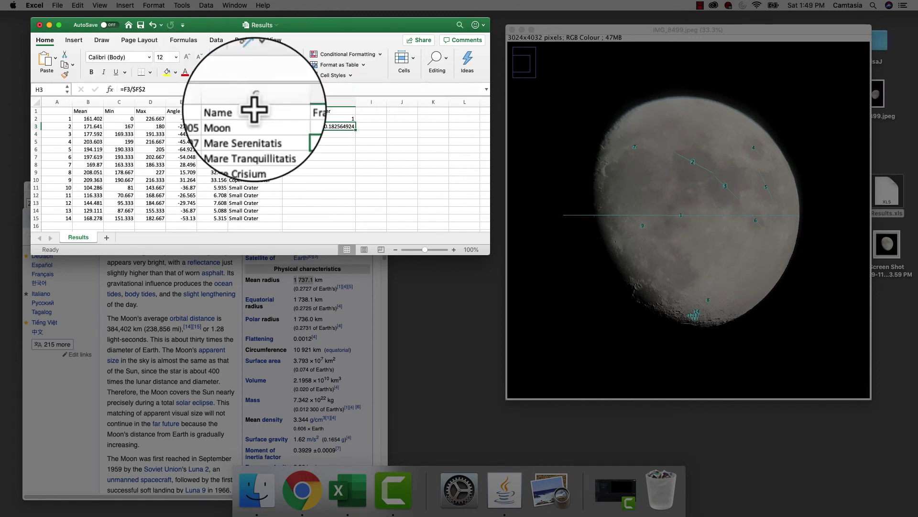
left_click_drag(355, 130, 356, 220)
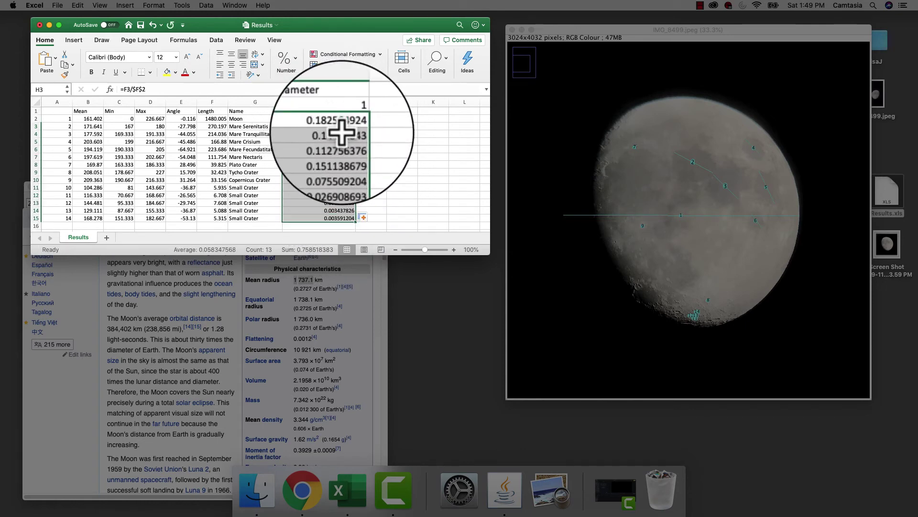
left_click(330, 218)
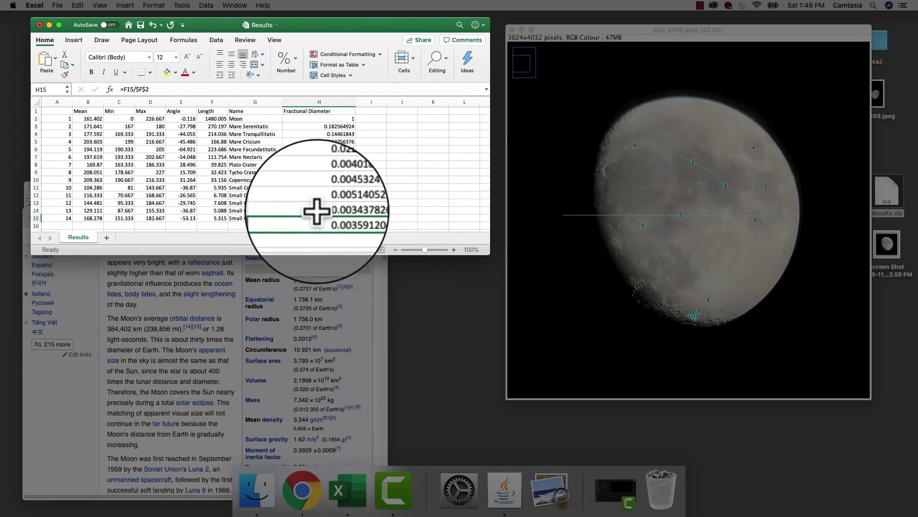
left_click(136, 89)
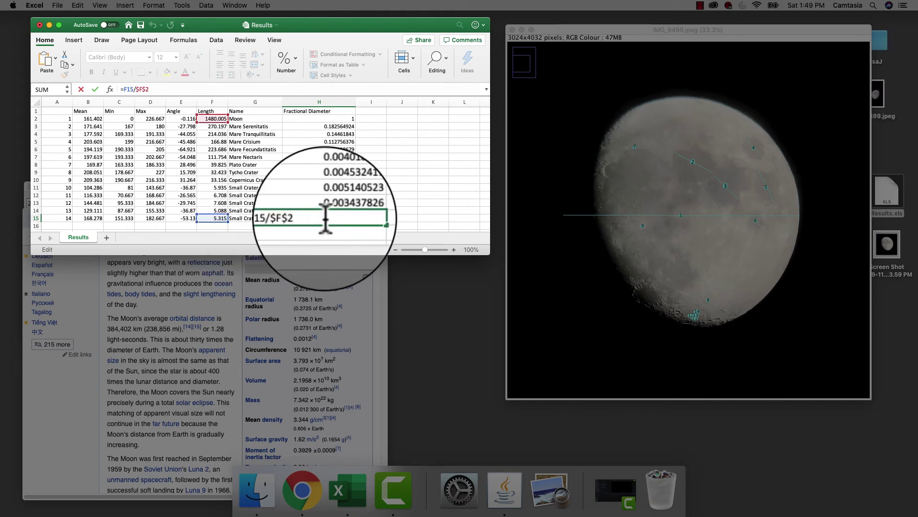
key("Return")
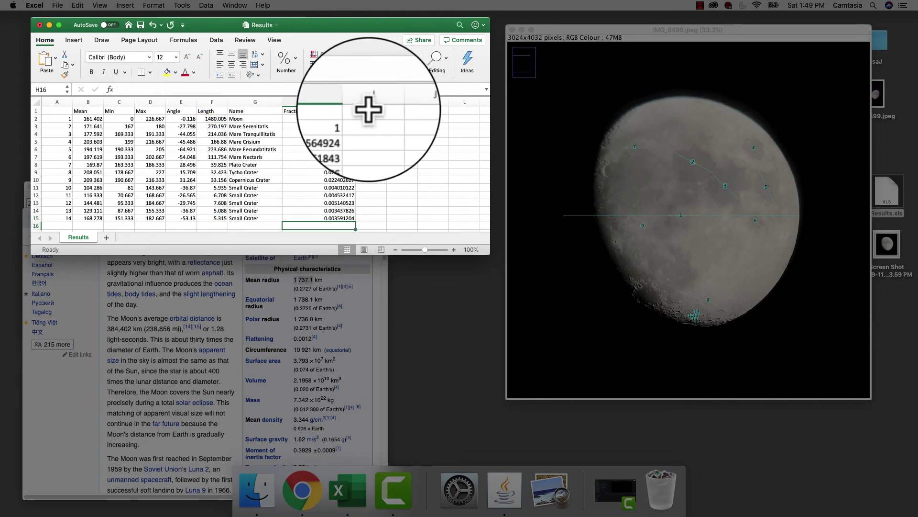
Enter the header Diameter in km in I1.
left_click(369, 111)
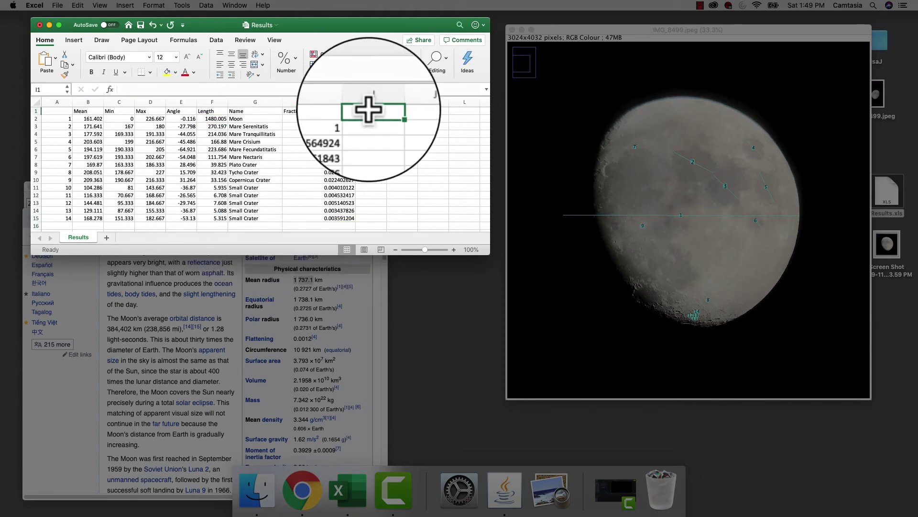
type("Diameter in K")
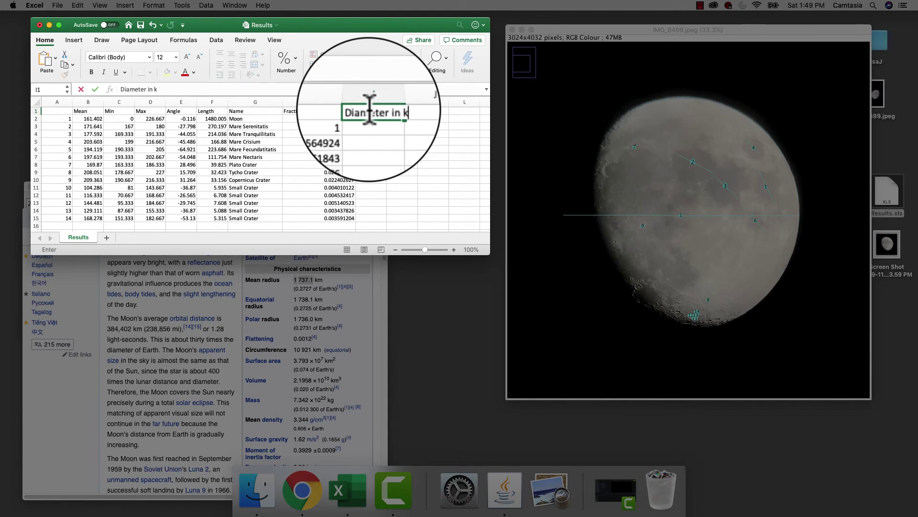
key("Return")
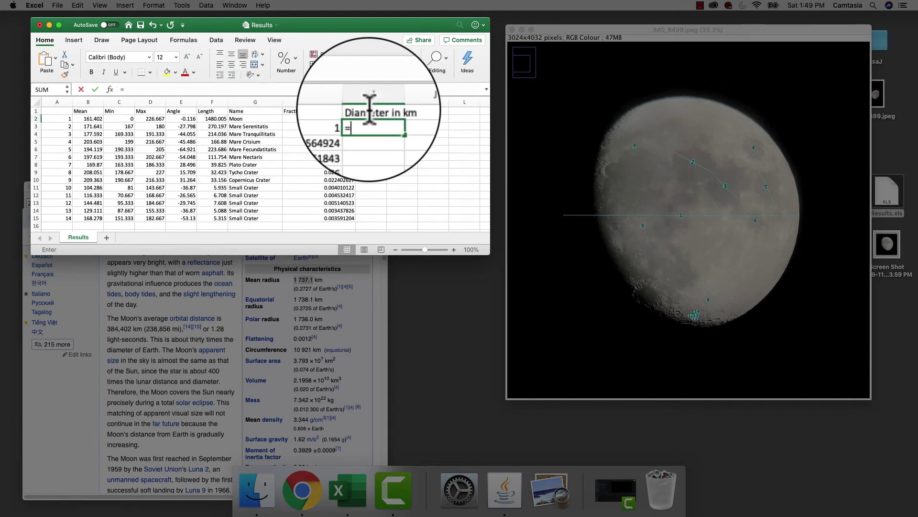
Enter the formula =H2*1737.1 *2 in I2 and fill it down through I15.
type("=")
left_click(344, 119)
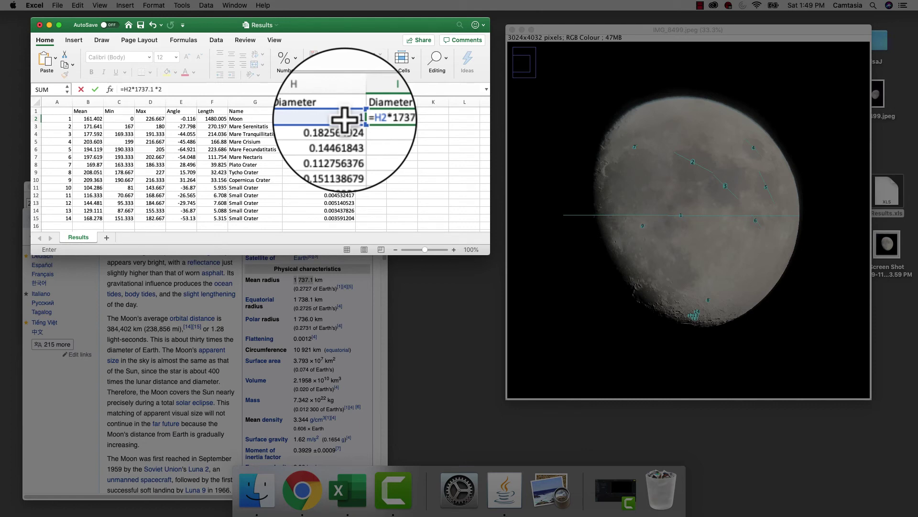
key("Return")
left_click(383, 119)
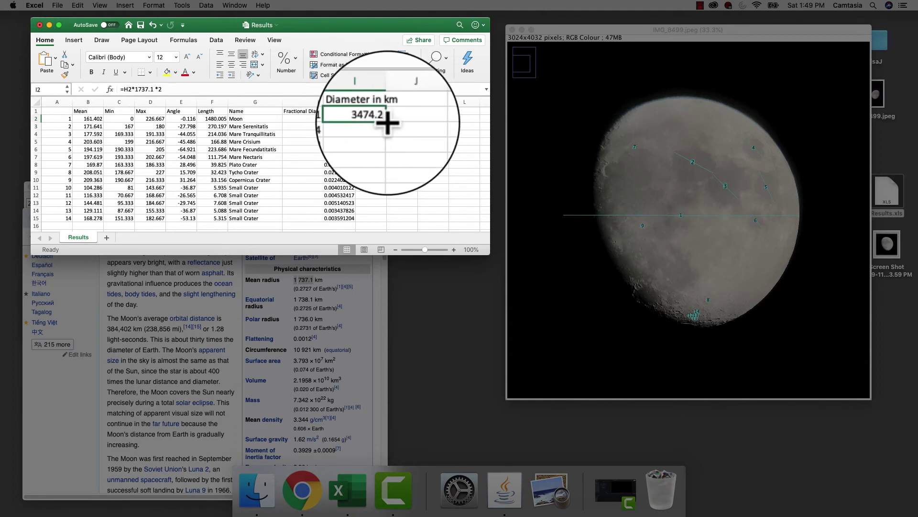
left_click_drag(387, 123, 386, 221)
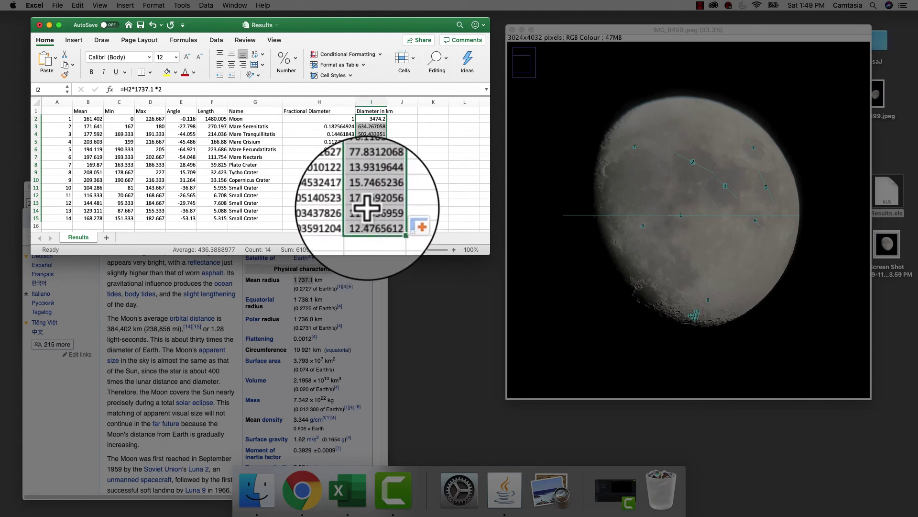
Review the kilometre diameters in I3:I7, I8:I10 and I11:I15, and widen column I slightly.
left_click(371, 126)
left_click_drag(371, 127, 368, 149)
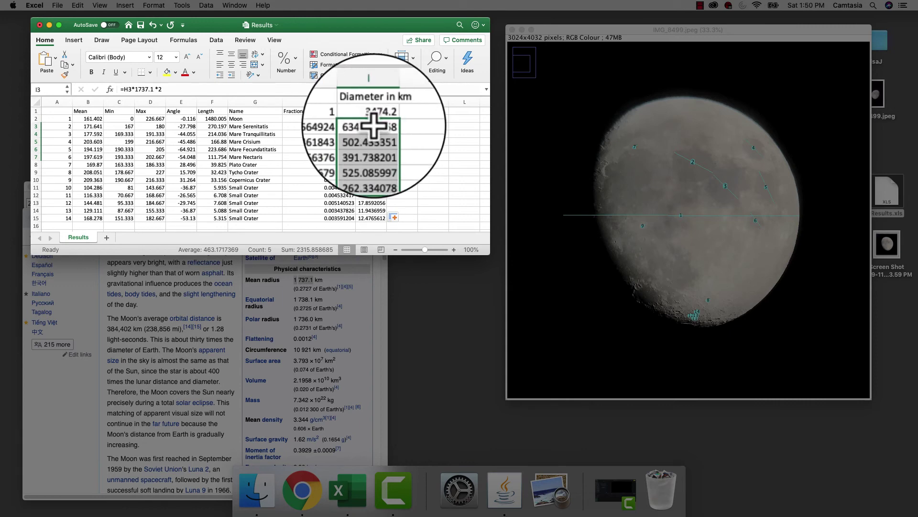
left_click(367, 164)
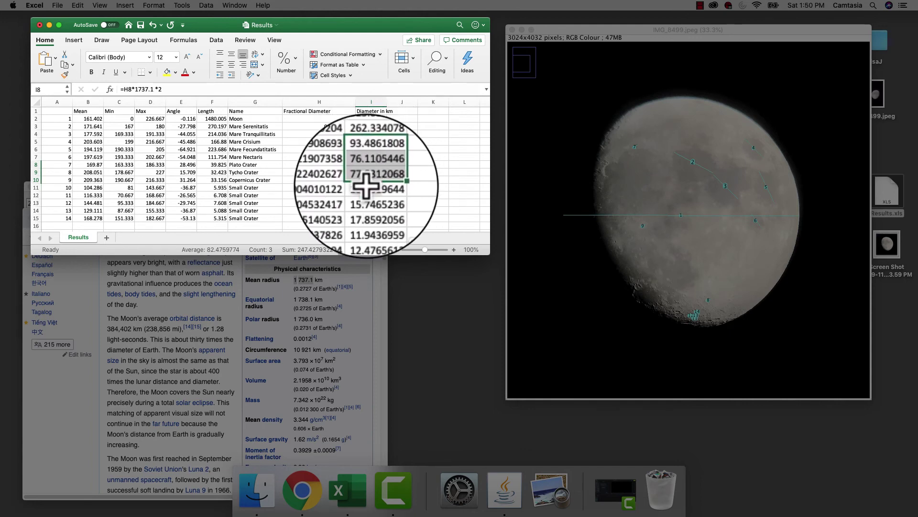
left_click_drag(366, 186, 373, 215)
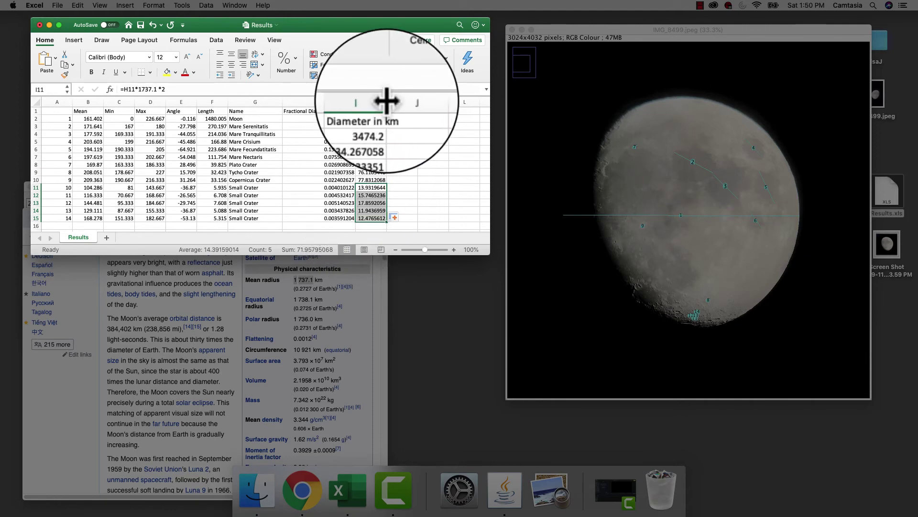
left_click_drag(395, 101, 396, 101)
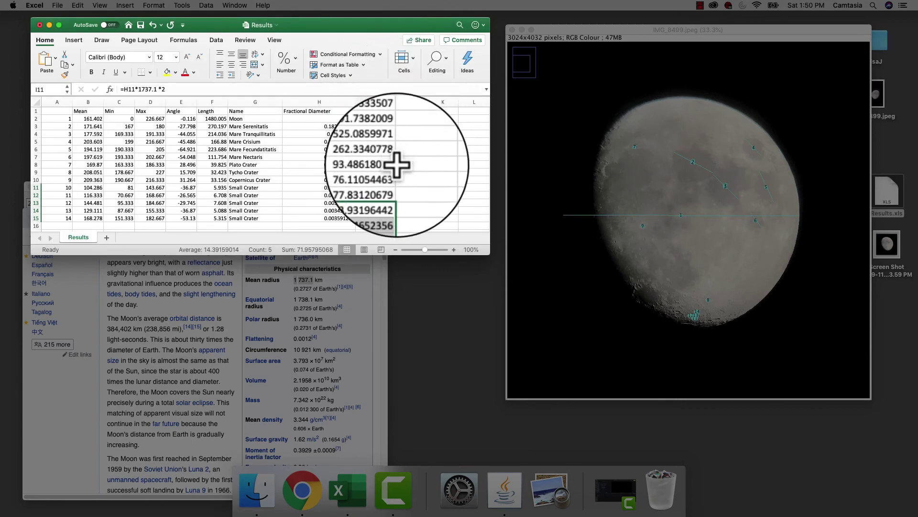
Examine the small crater diameters in I11:I15, followed by the maria in I3:I7 and the named craters in I8:I10.
left_click(381, 188)
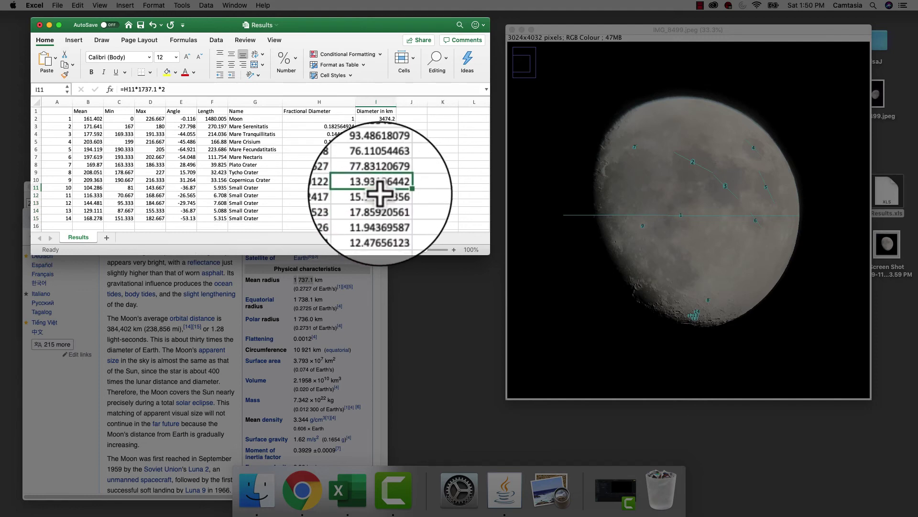
left_click(382, 203)
left_click(381, 210)
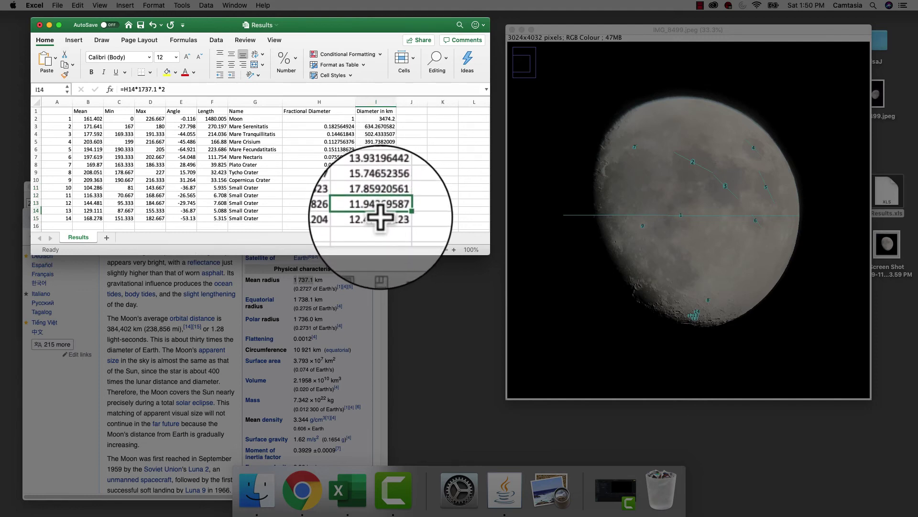
left_click(381, 218)
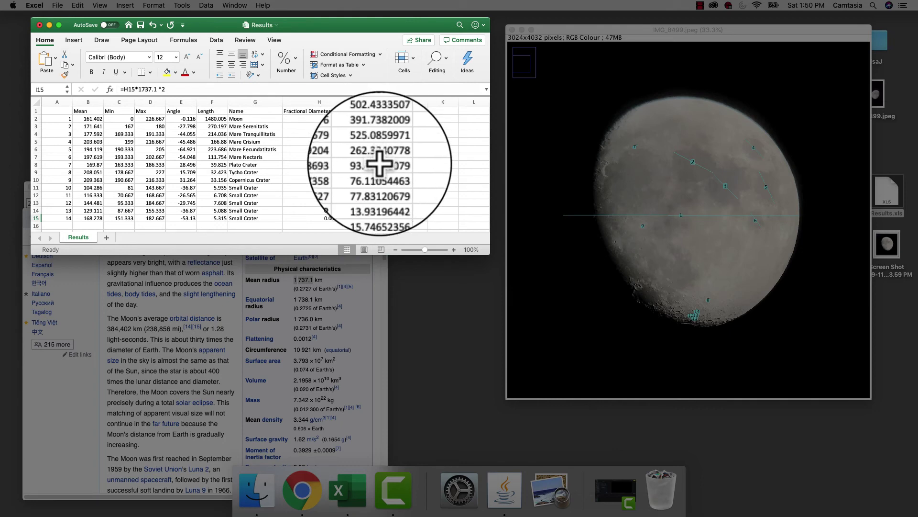
left_click_drag(378, 127, 376, 155)
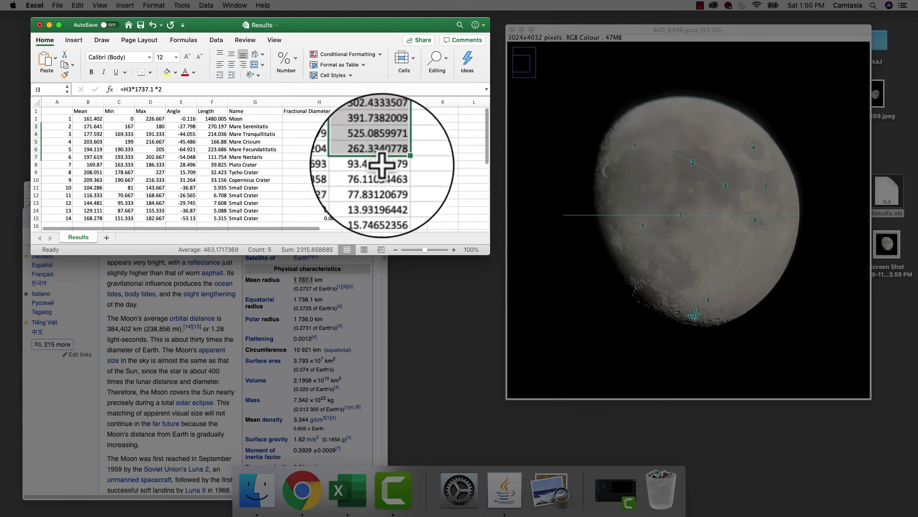
left_click_drag(381, 165, 399, 180)
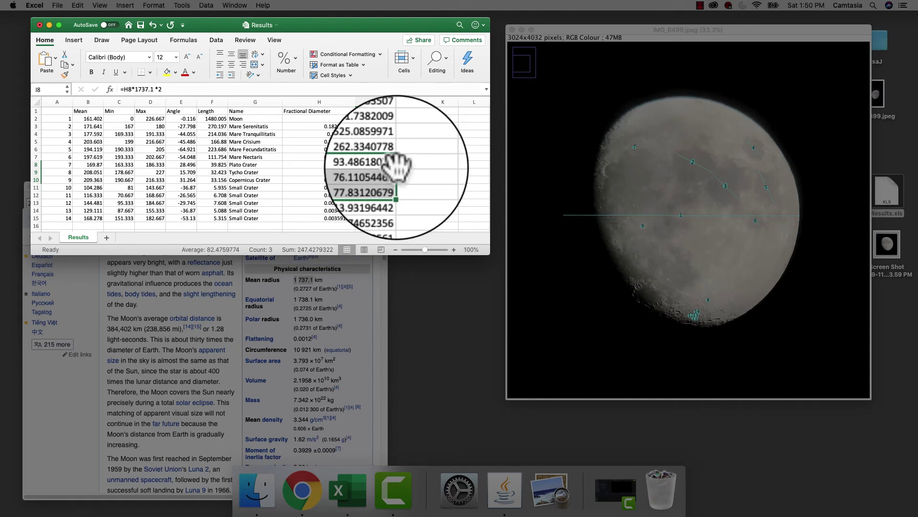
Switch to Chrome, search for plato crater, open its Wikipedia article and examine the listed diameter.
left_click(80, 368)
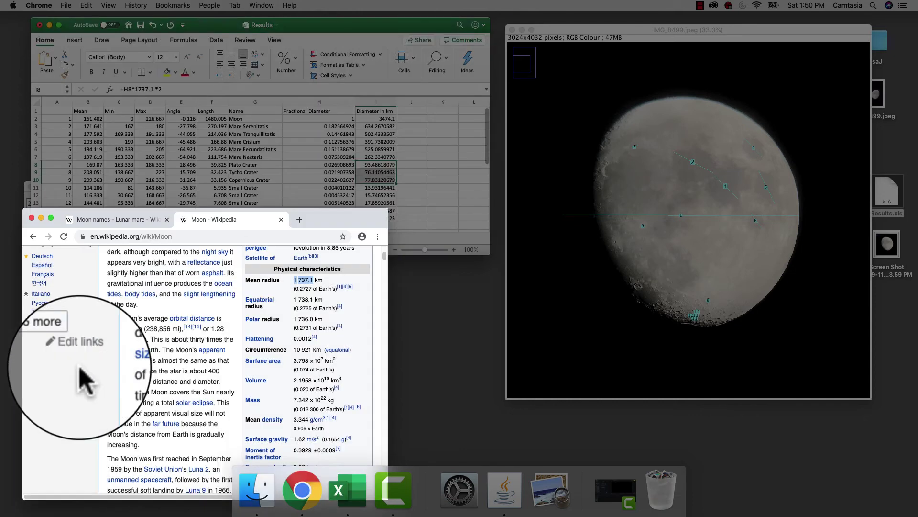
left_click(260, 235)
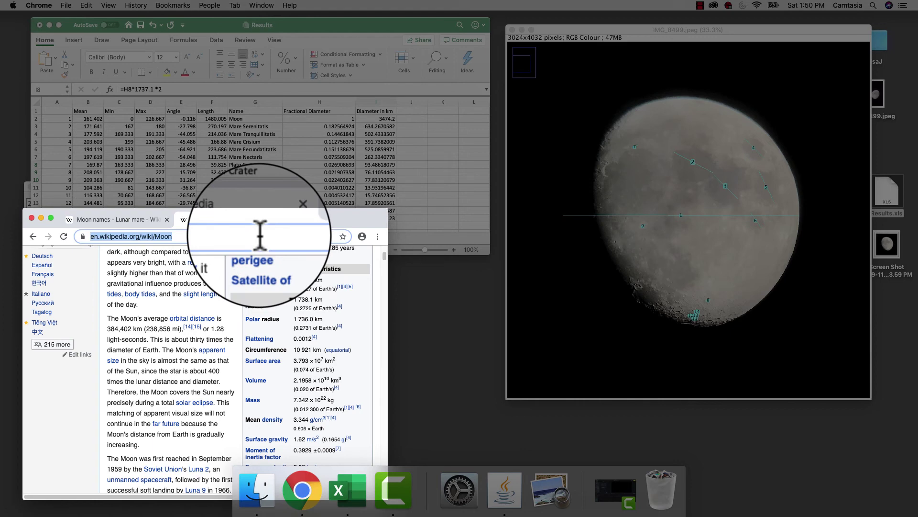
type("plato cra")
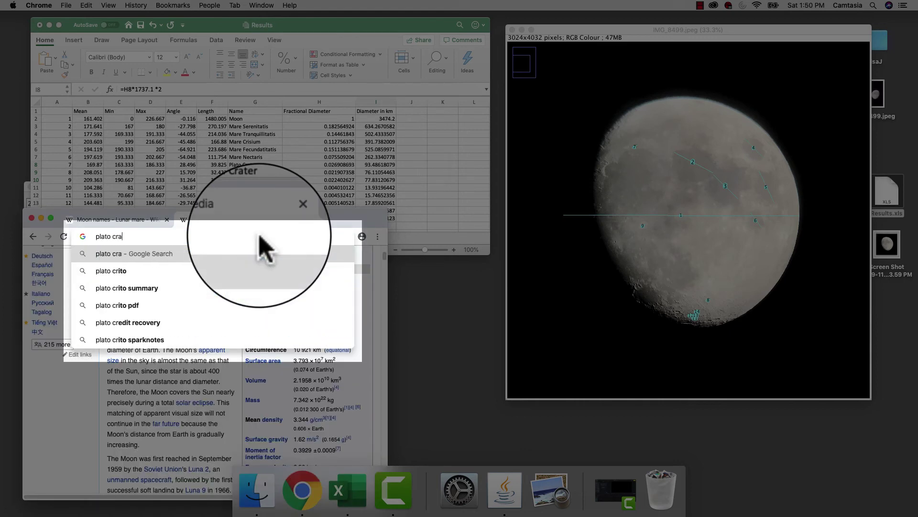
type("ter")
key("Return")
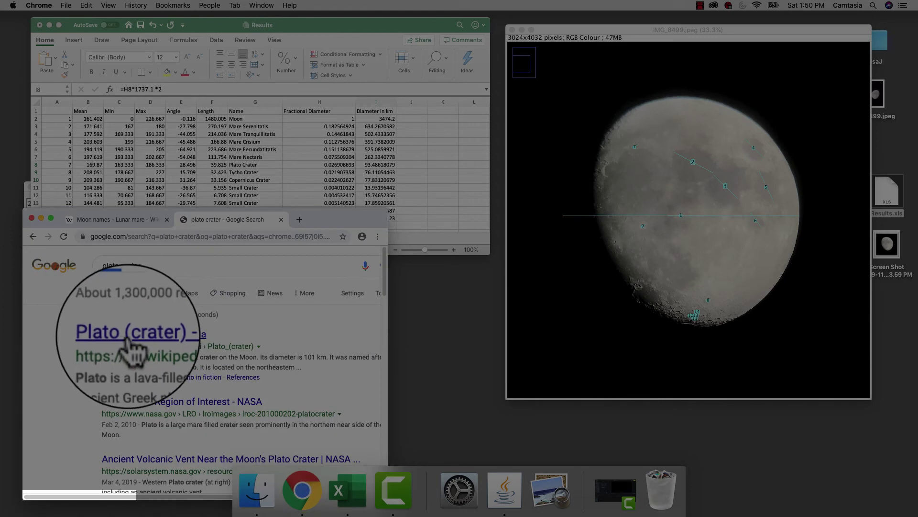
left_click(128, 336)
scroll(187, 331, "down", 2)
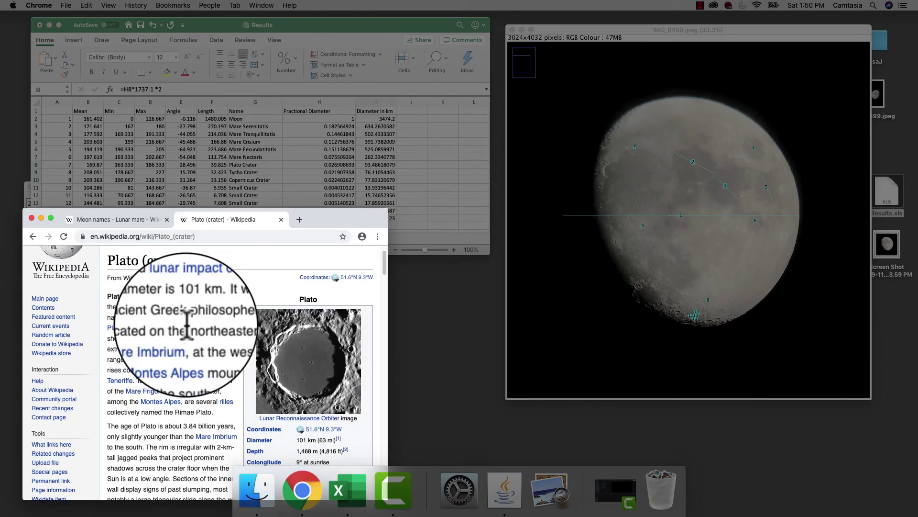
scroll(186, 331, "down", 4)
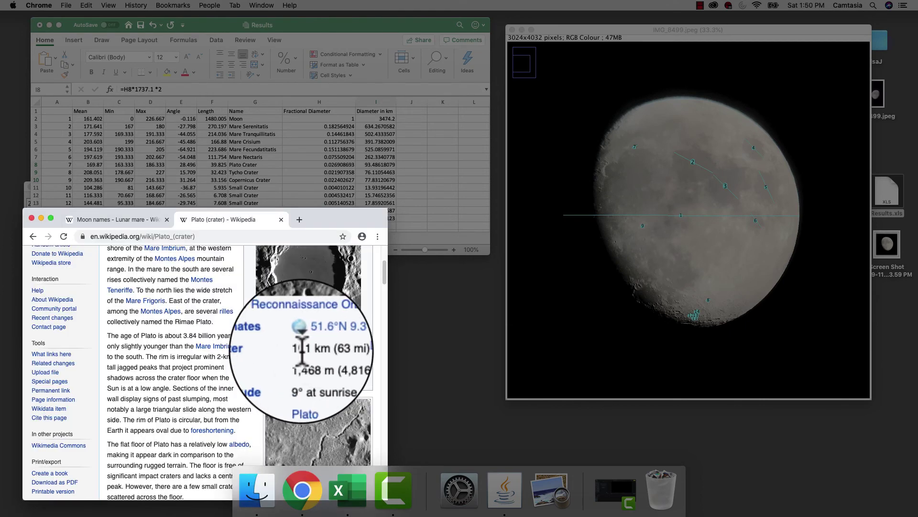
Switch back to Excel and enter 101 in J8 for Plato Crater.
left_click(408, 164)
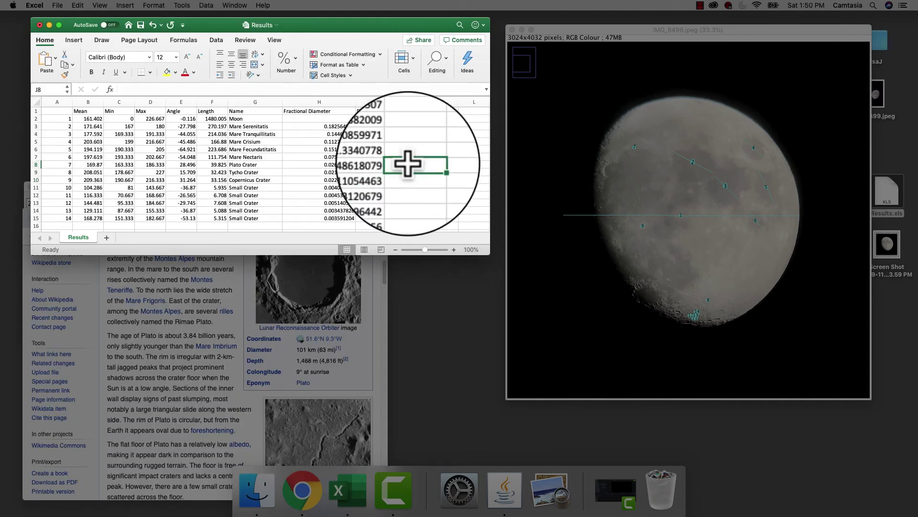
type("101")
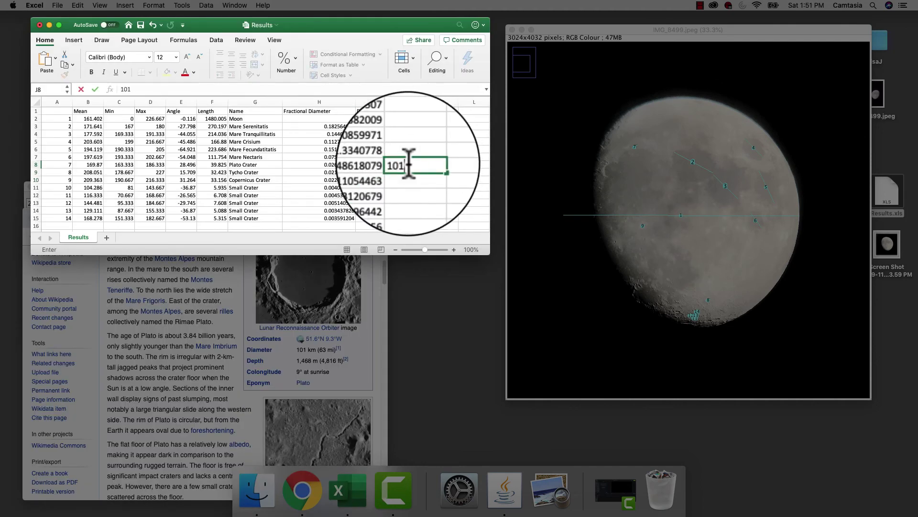
key("Return")
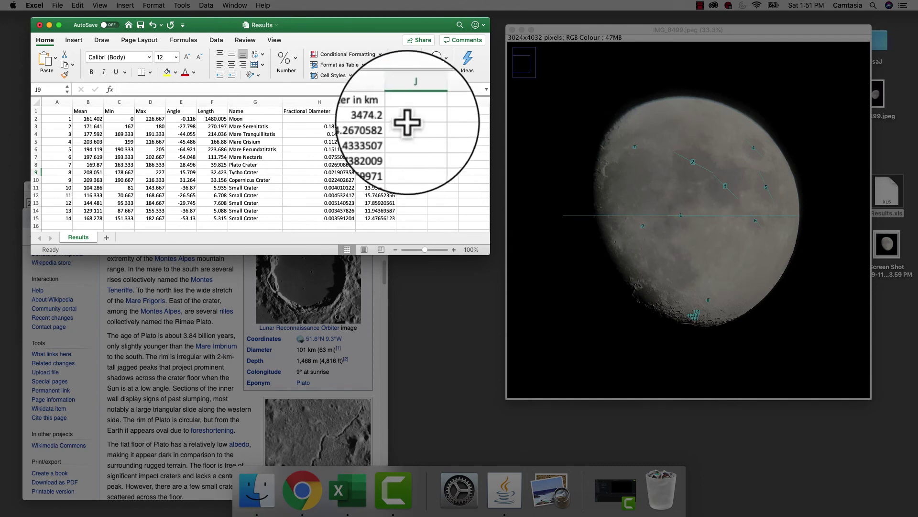
Check the source reference for the diameter in the Plato article and enter the heading USGS Diameter in J1.
left_click(411, 111)
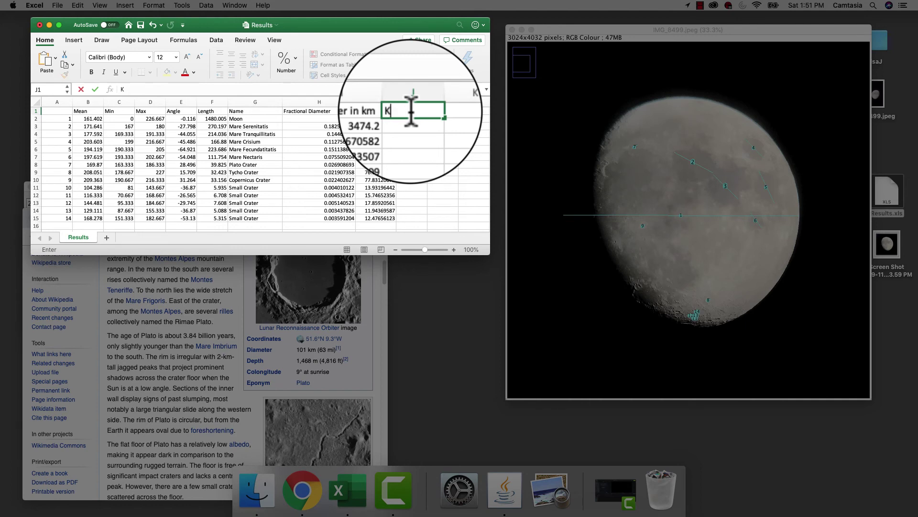
left_click(338, 348)
left_click(339, 348)
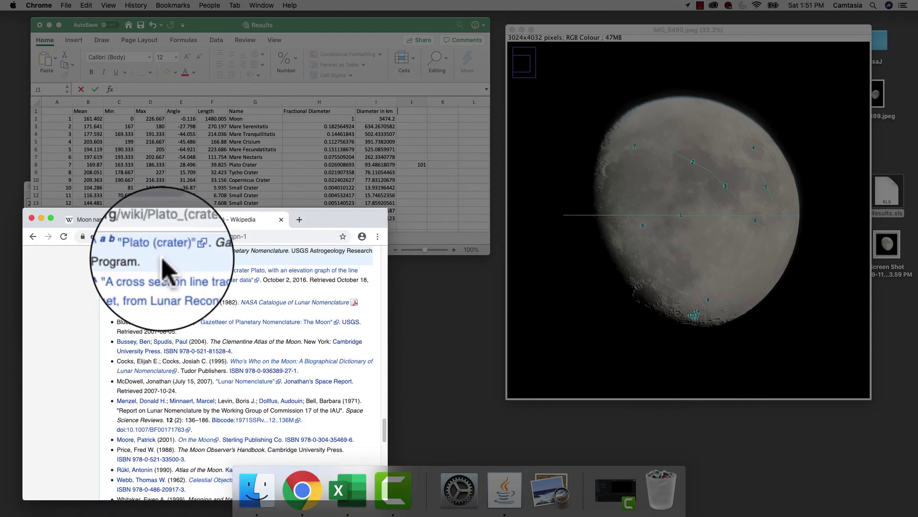
scroll(162, 267, "up", 1)
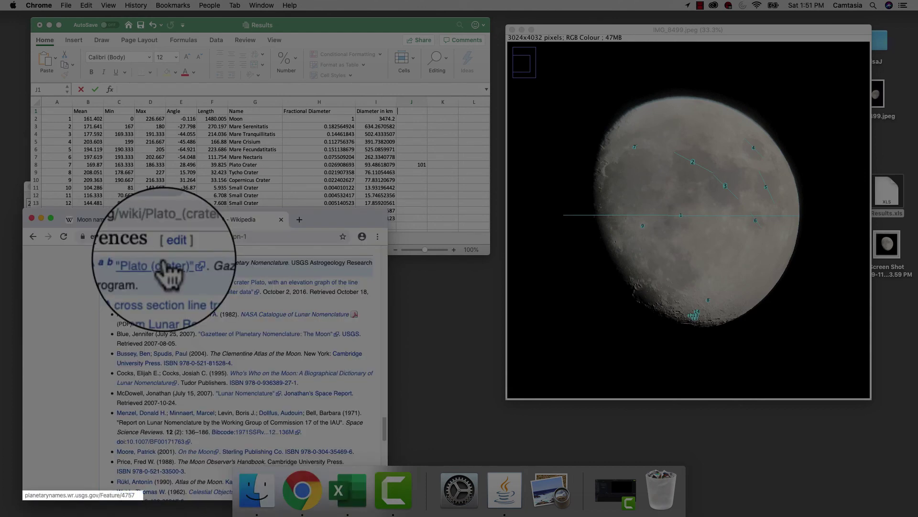
left_click(421, 174)
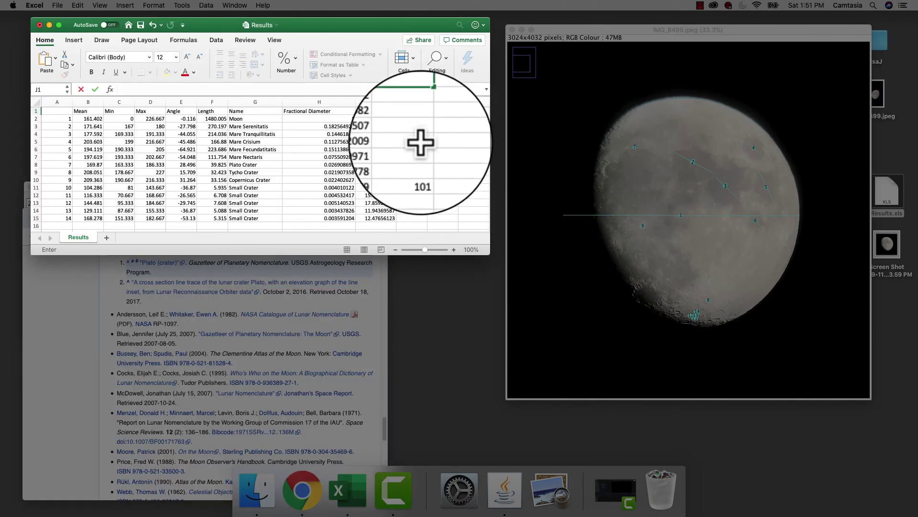
left_click(417, 111)
type("USGS Diameter")
Open the tycho crater article on Wikipedia and enter 88 in J9 of the worksheet for Tycho Crater.
left_click(191, 312)
left_click(32, 236)
type("tycho crater")
key("Return")
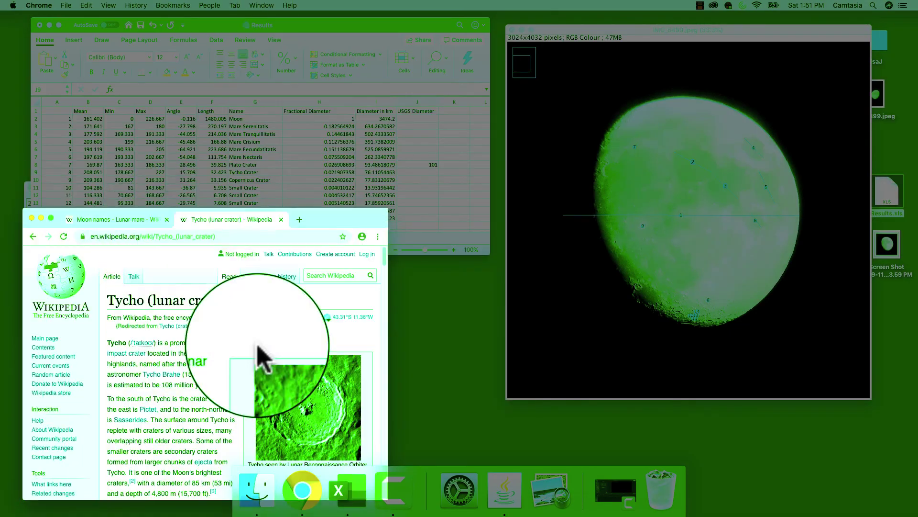
left_click(420, 172)
type("88")
key("Return")
left_click(335, 275)
type("copernicus")
key("Return")
Search Wikipedia for copernicus crater, find its diameter and enter 93 in J10 of the worksheet.
left_click(334, 276)
type("copernicus crater")
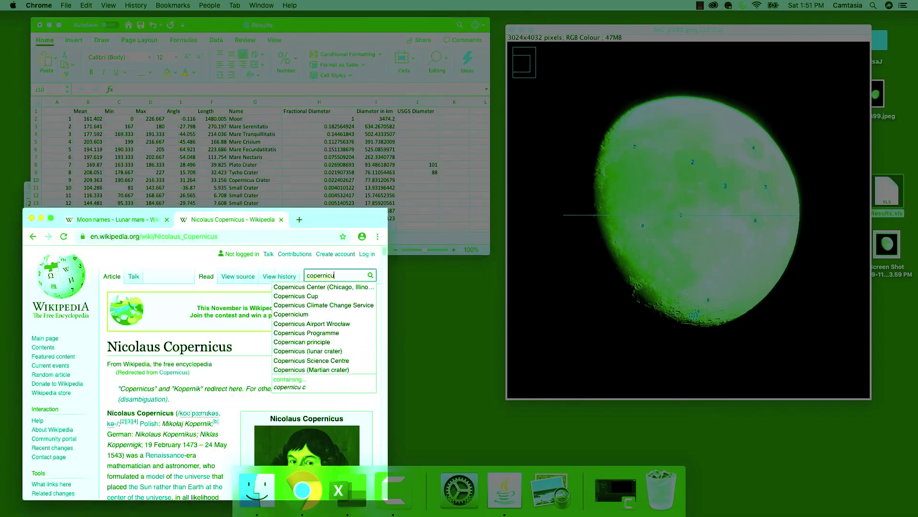
key("Return")
scroll(239, 383, "down", 10)
left_click(426, 180)
type("93")
key("Return")
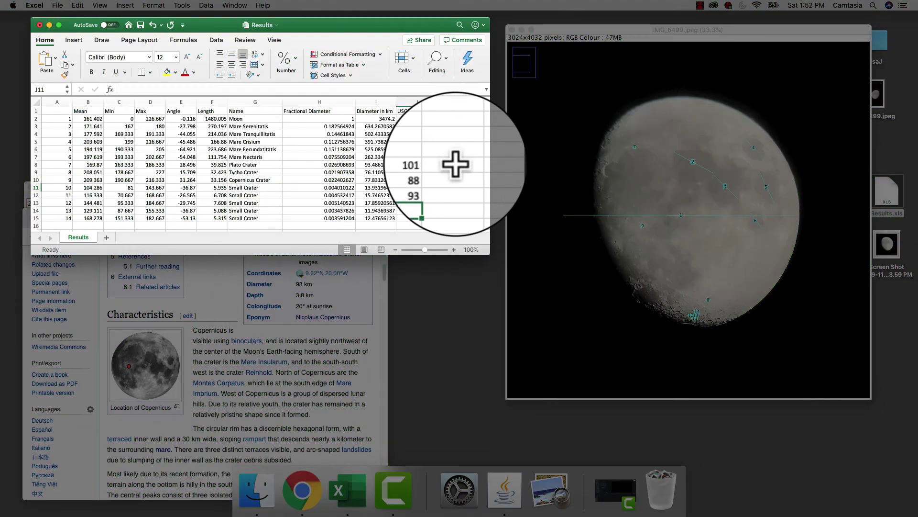
Enter the formula =(I8-J8)/J8 in K8 to compare Plato's measured diameter with the published one.
left_click(455, 165)
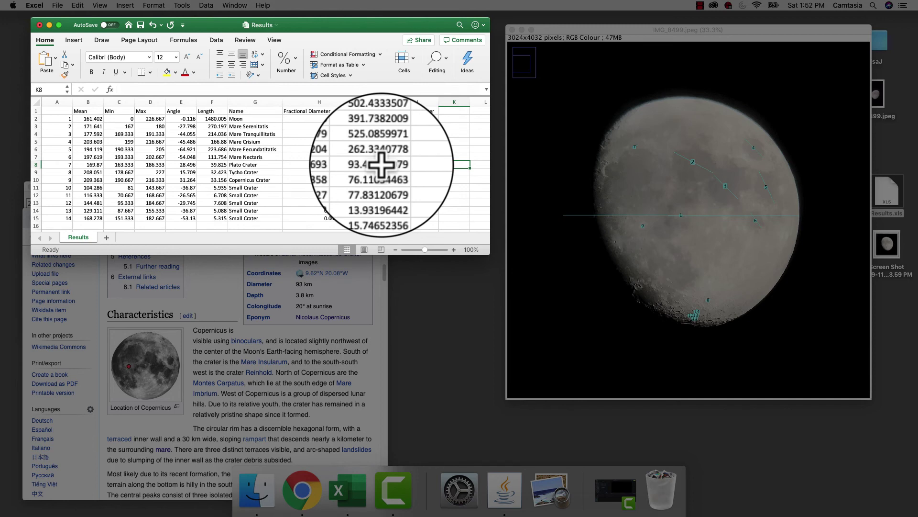
type("=")
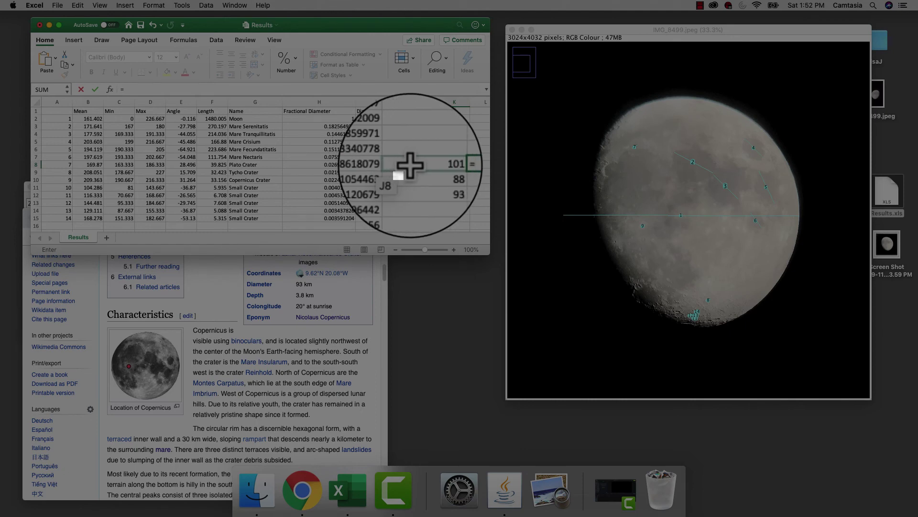
type("(")
left_click(381, 168)
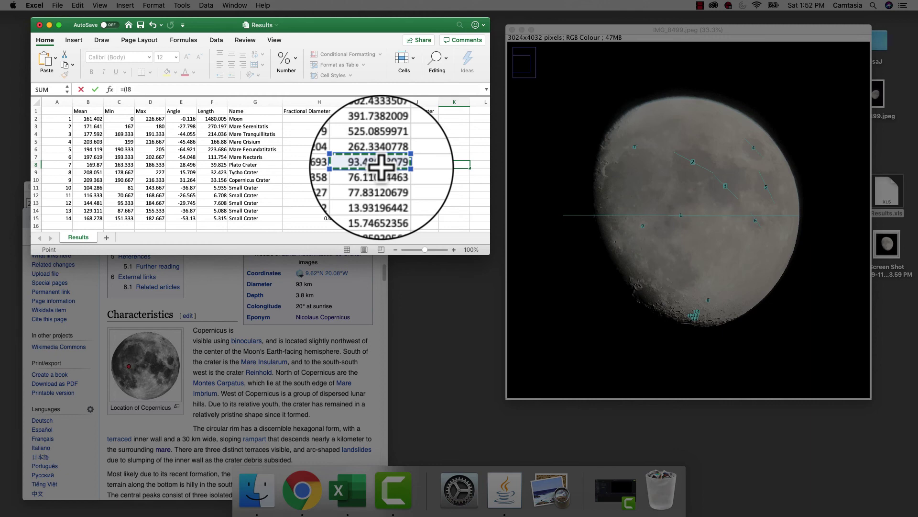
type("-")
left_click(414, 166)
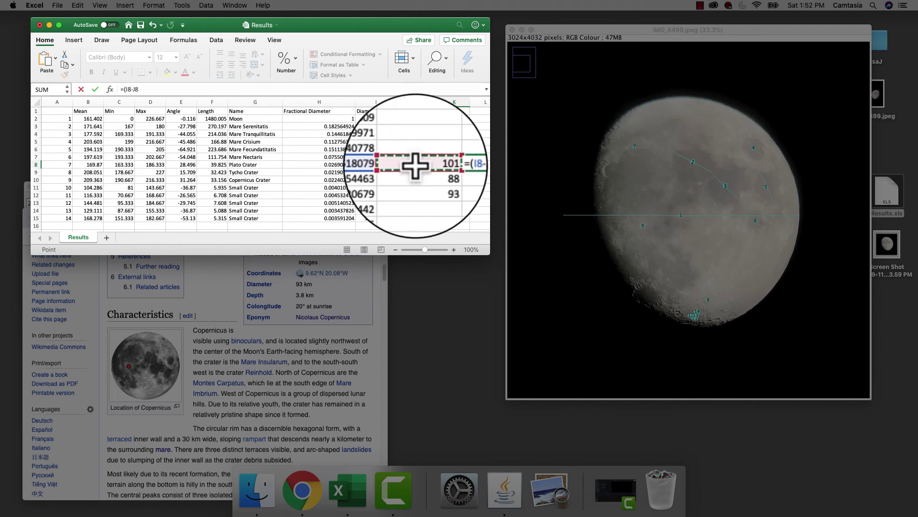
type(")/")
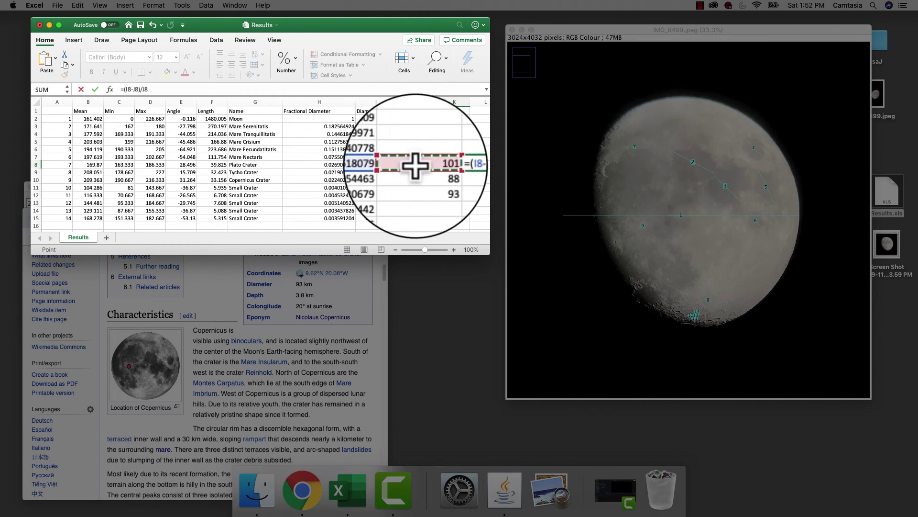
left_click(414, 166)
key("Return")
Fill the formula in K8 down through K10 and format the three results as percentages.
left_click(458, 164)
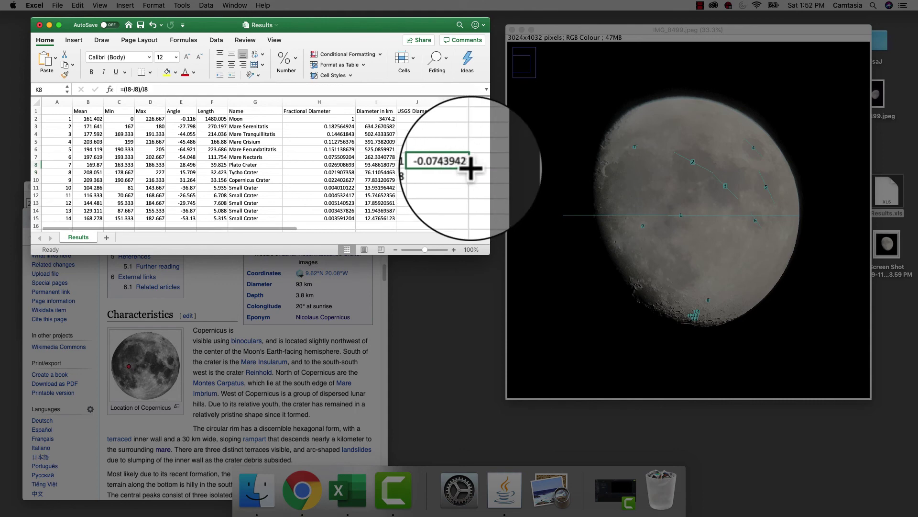
left_click_drag(470, 168, 470, 183)
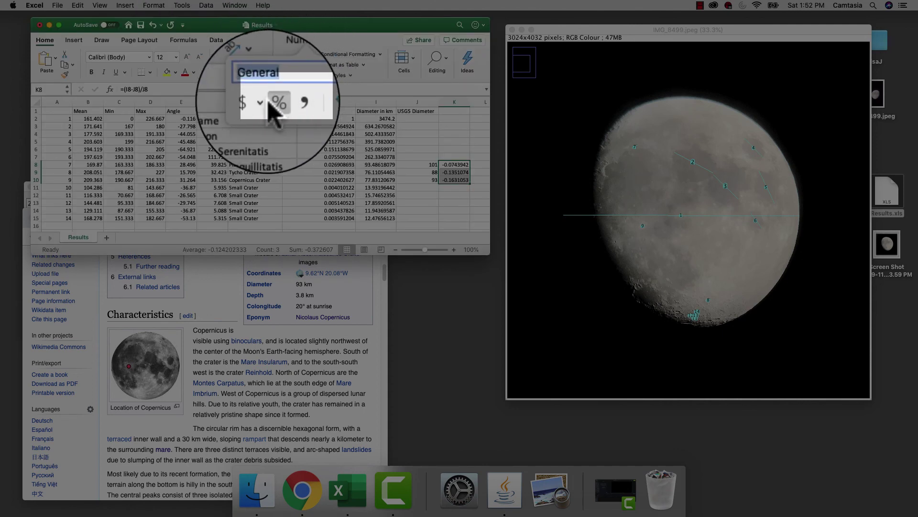
left_click(408, 142)
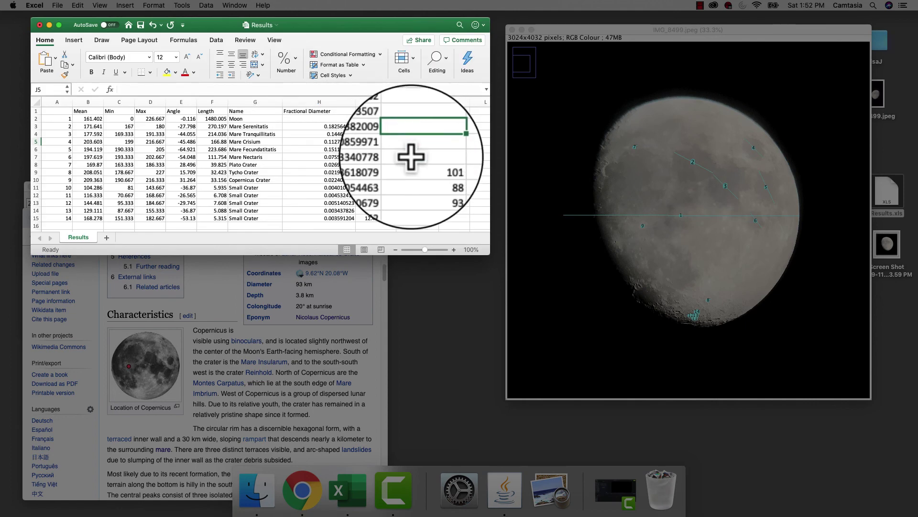
Enter the heading Uncertainty in K1 and enlarge the workbook window.
left_click(457, 111)
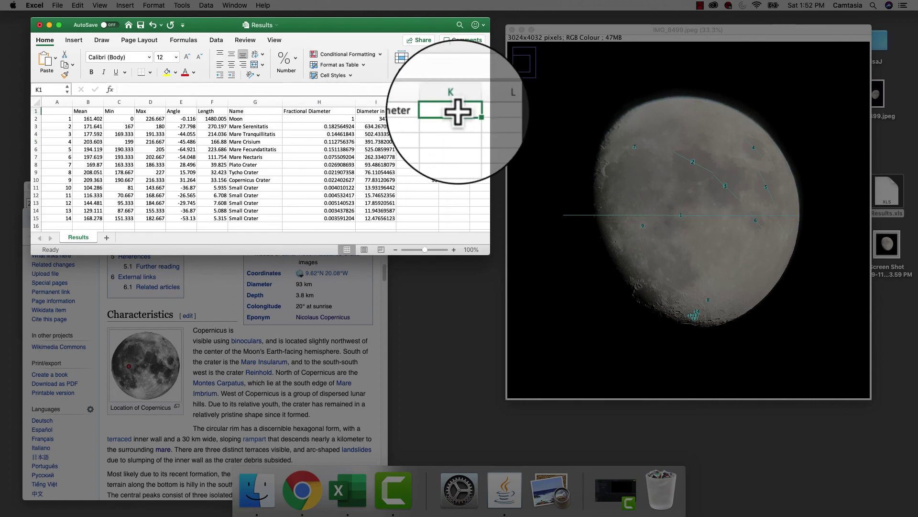
type("Uncertainty")
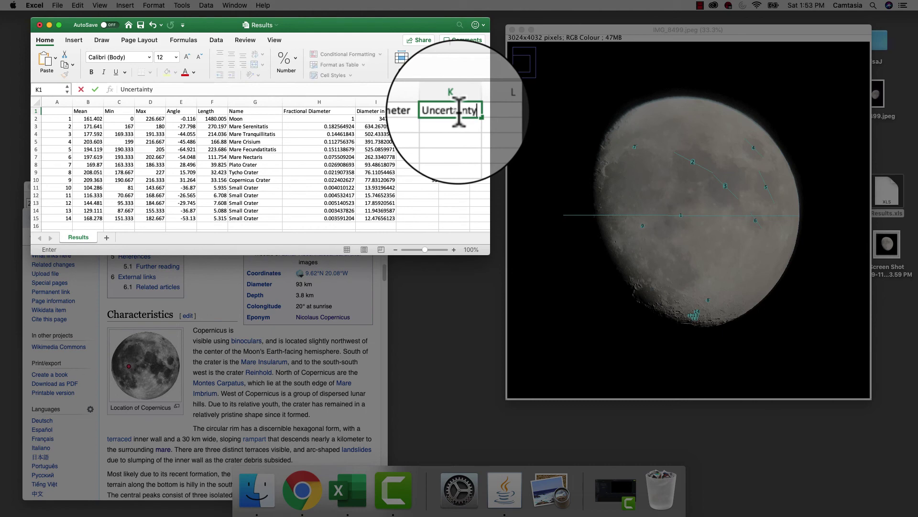
key("Return")
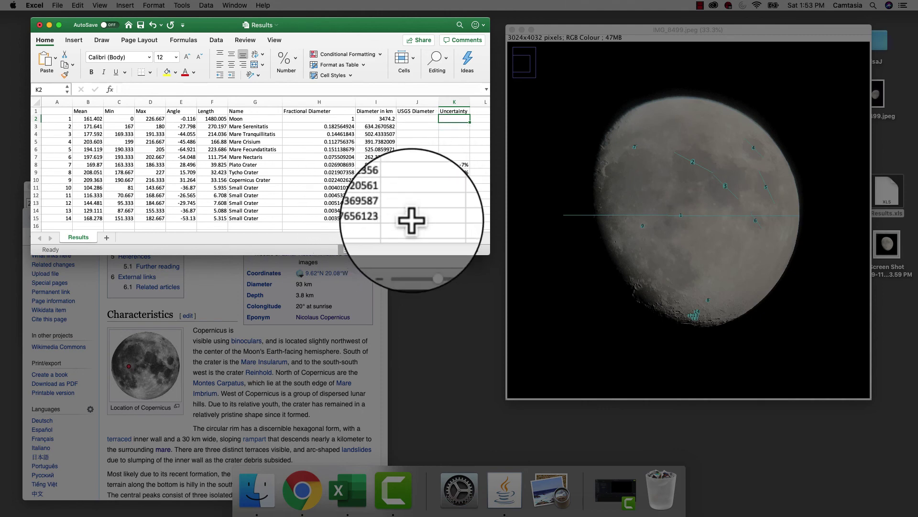
left_click(446, 219)
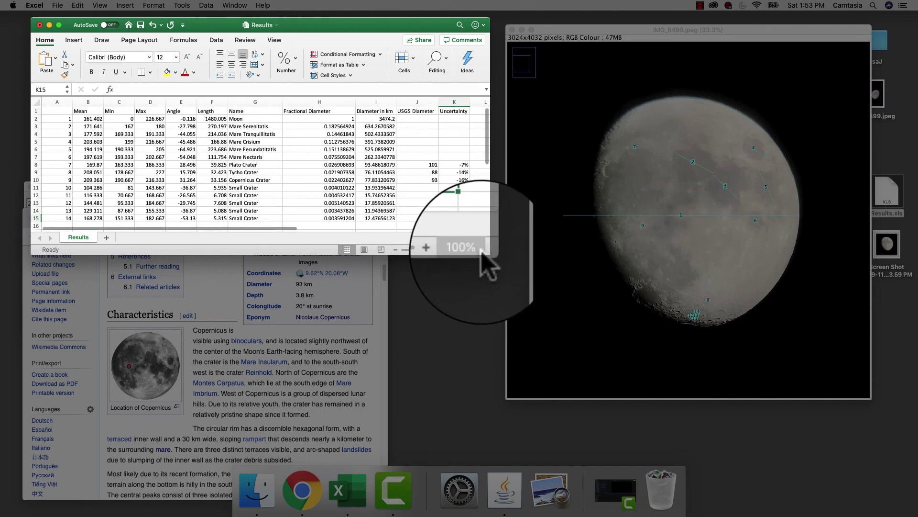
left_click_drag(490, 254, 551, 268)
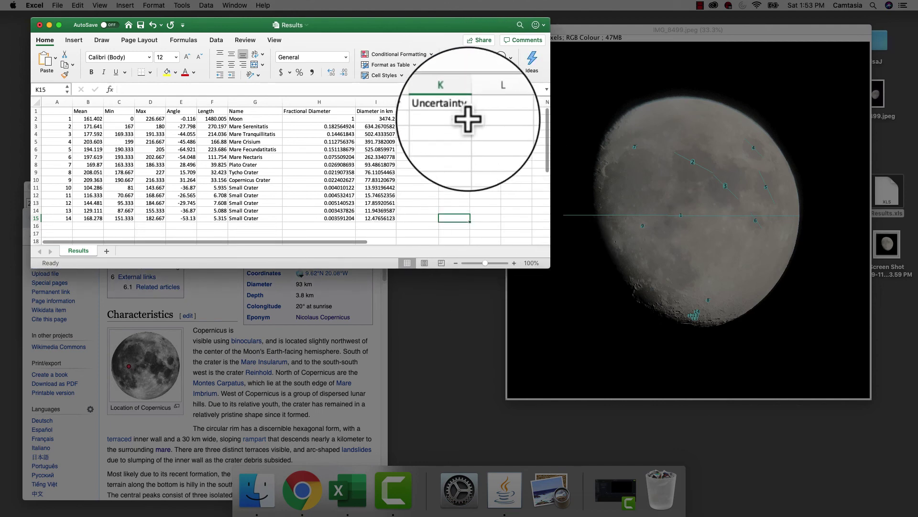
left_click(483, 112)
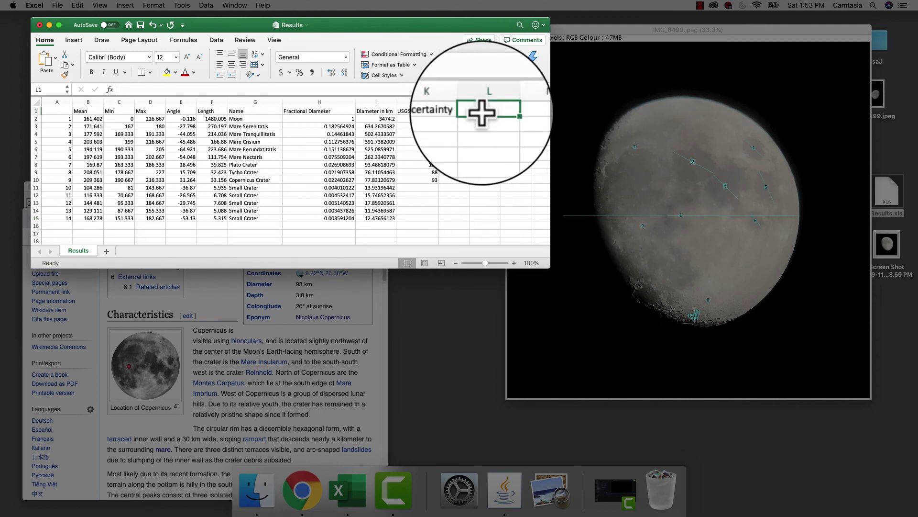
type("Avera")
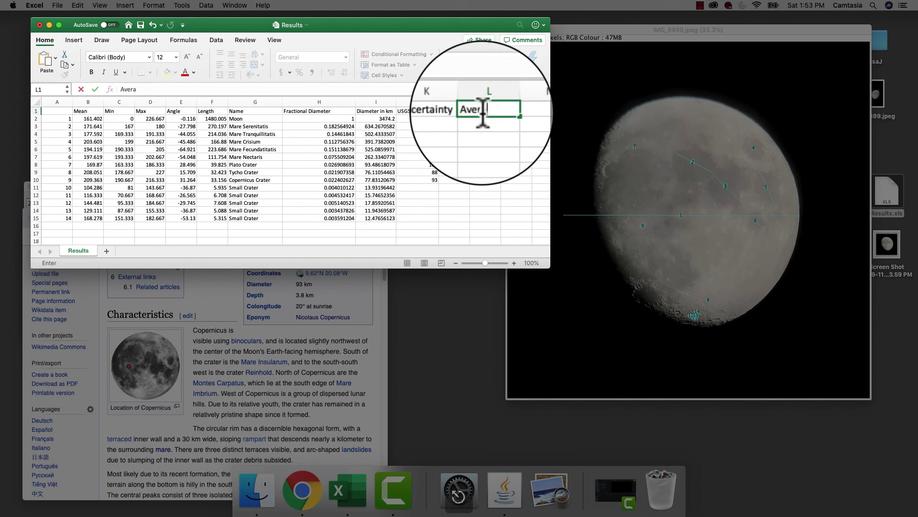
key("Escape")
key("Down")
key("Down")
key("Down")
key("Up")
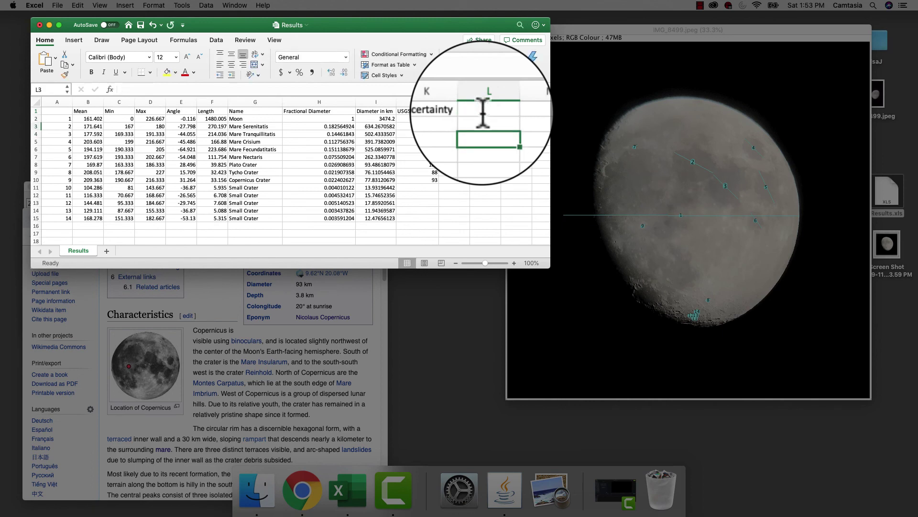
key("Right")
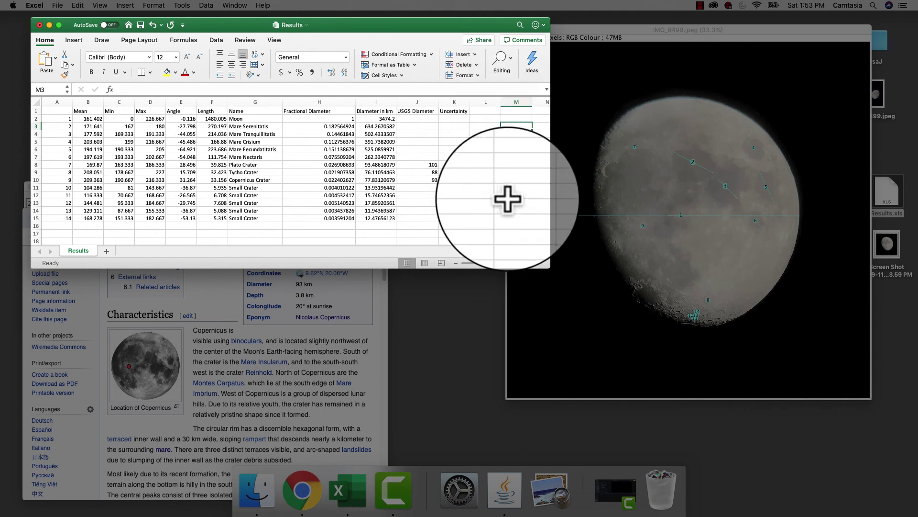
Enter the labels Average Mare, Average Large Crater and Average Small Crater in M3:M5 and widen column M to fit them.
left_click_drag(550, 268, 653, 272)
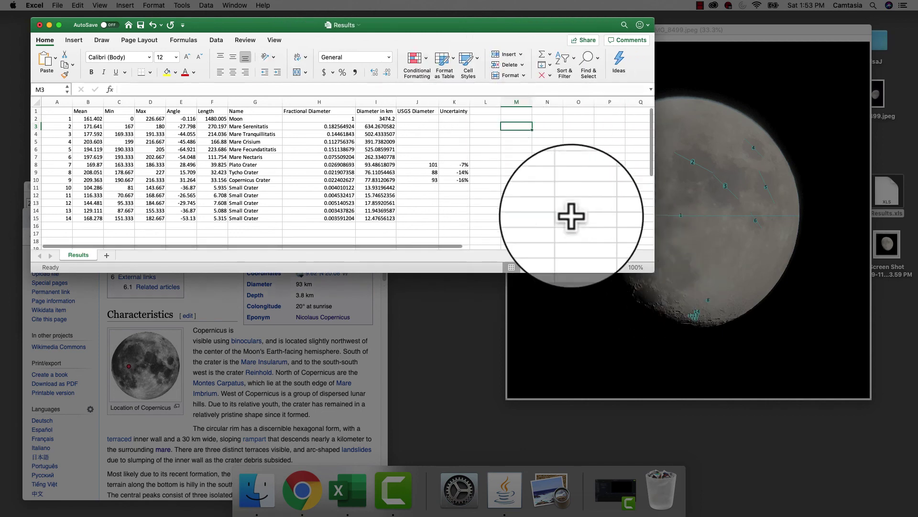
type("Avera")
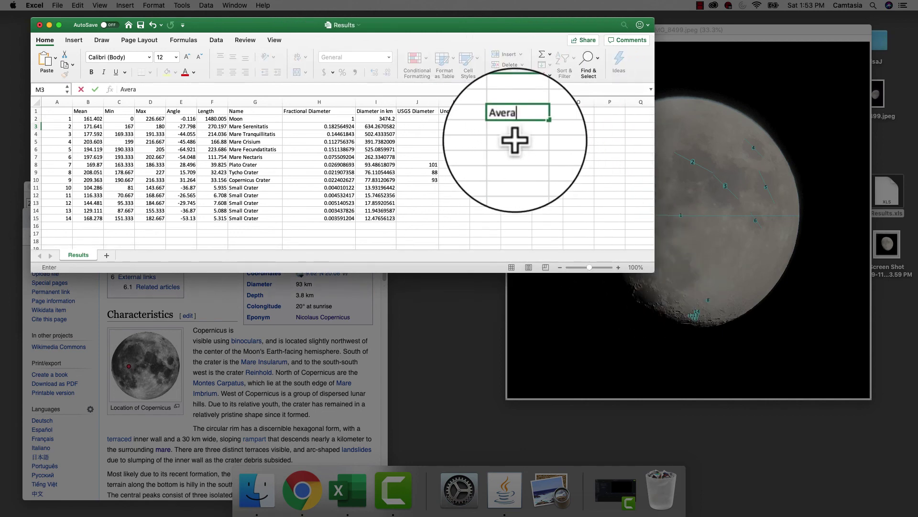
type("ge Mare")
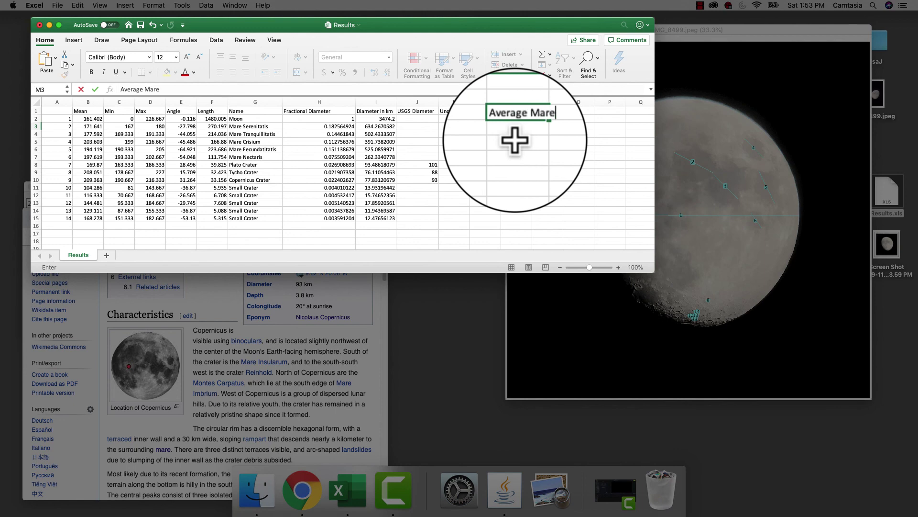
key("Return")
type("Average ")
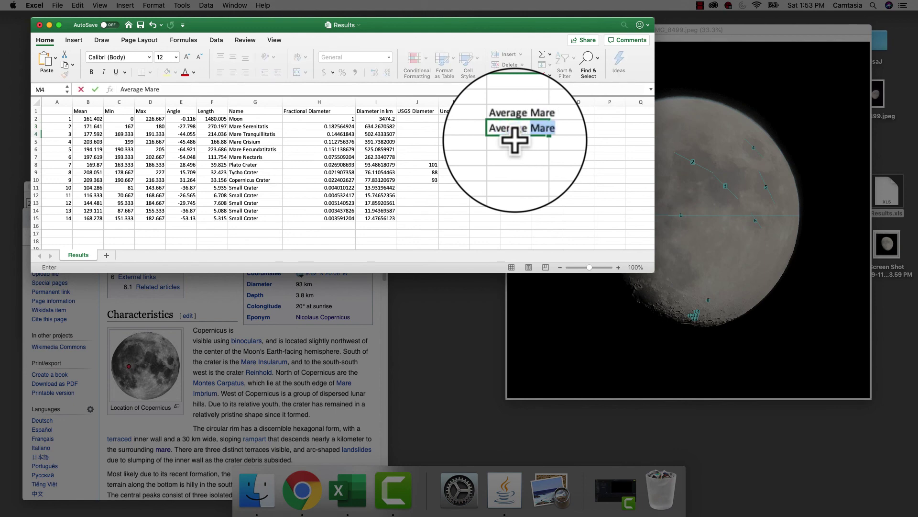
type("Large Cr")
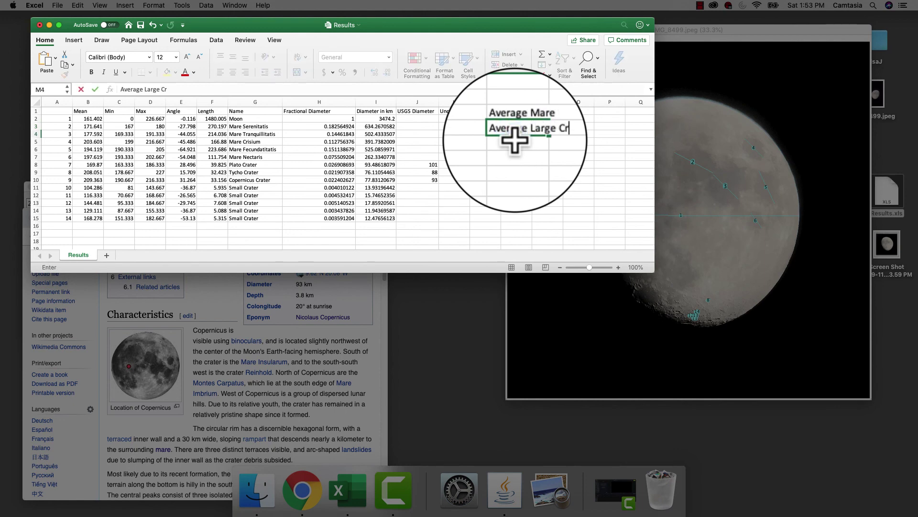
type("ater")
key("Return")
type("Averag")
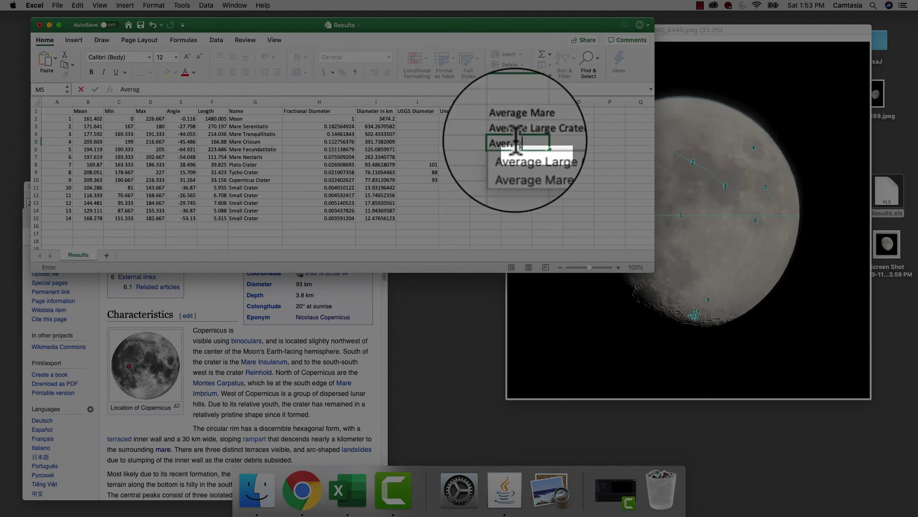
type("e Small Crater")
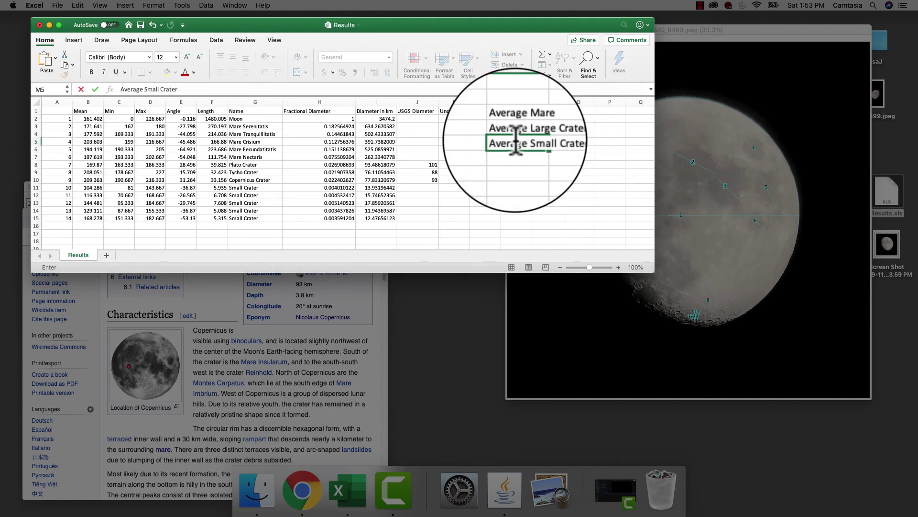
key("Return")
left_click_drag(532, 102, 555, 102)
left_click(569, 127)
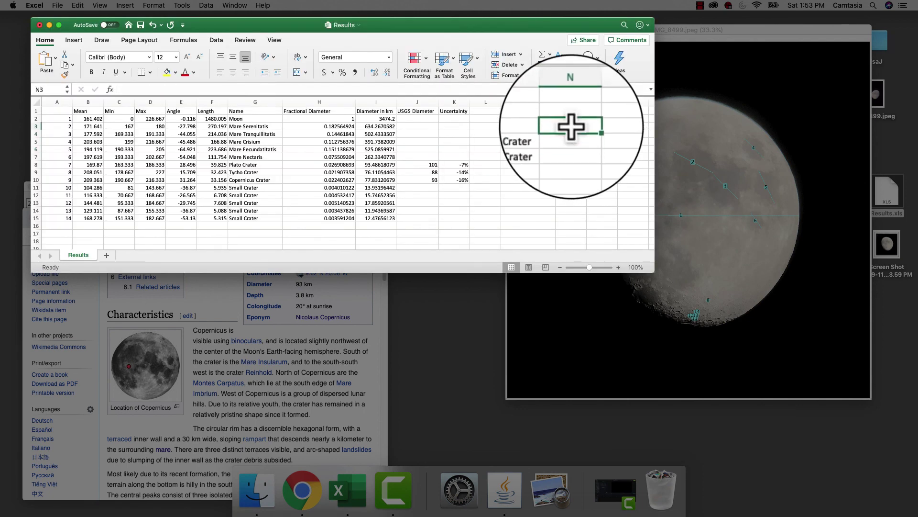
Enter the formula =average(I3:I7) in N3 to average the diameters of the maria.
type("=average")
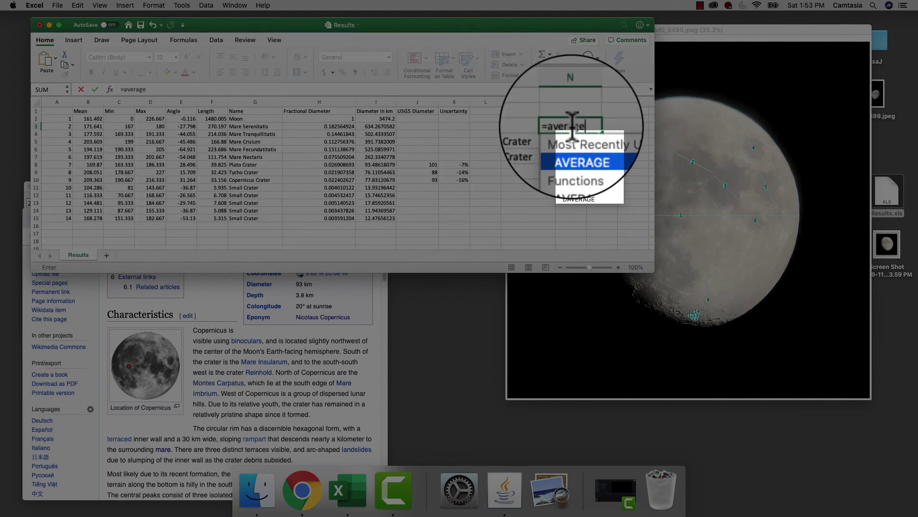
type("(")
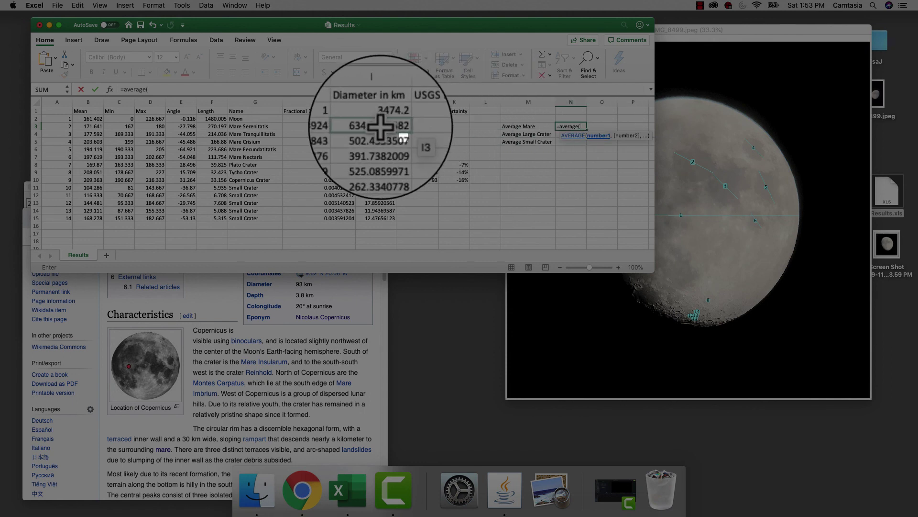
left_click_drag(380, 126, 379, 155)
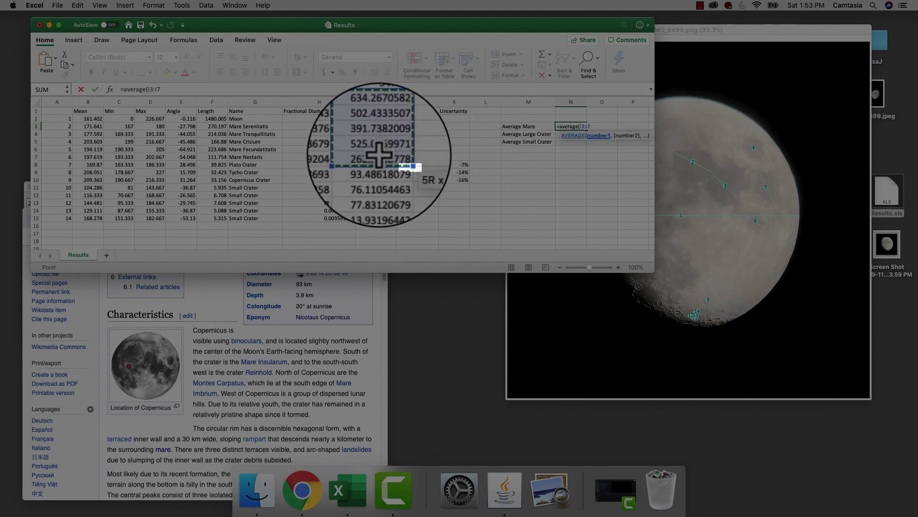
type(")")
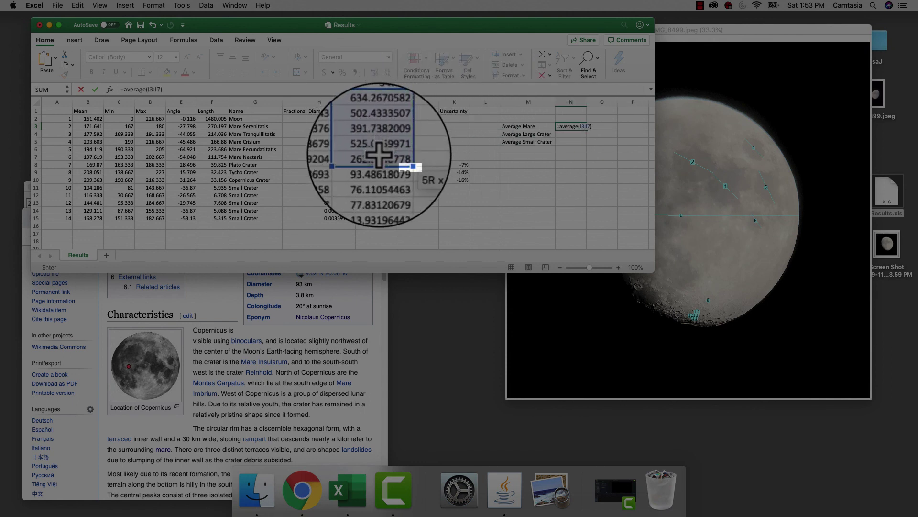
key("Return")
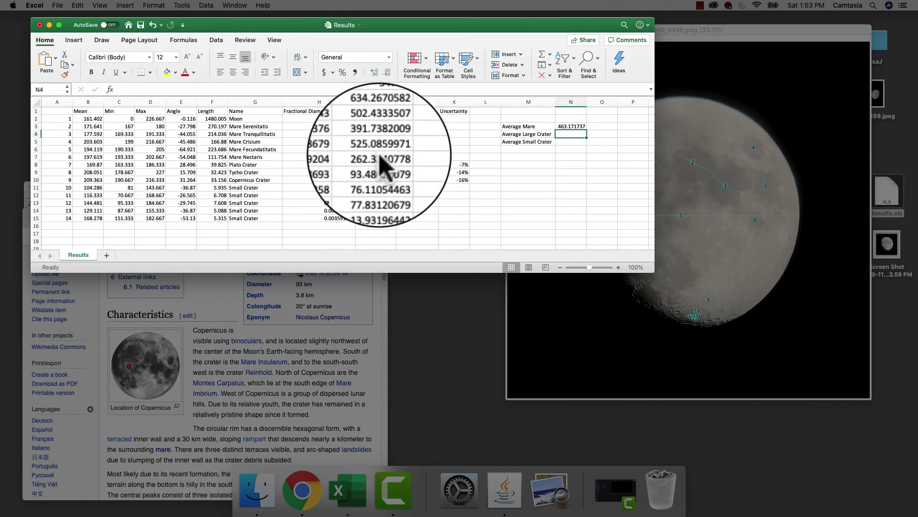
Enter the formula =average(I8:I10) in N4 to average the diameters of the large craters.
type("=average(")
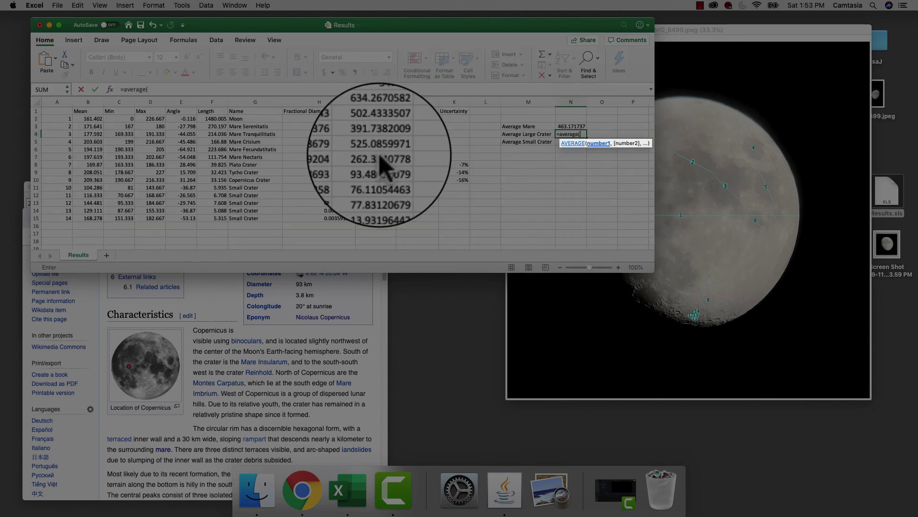
left_click_drag(376, 169, 377, 180)
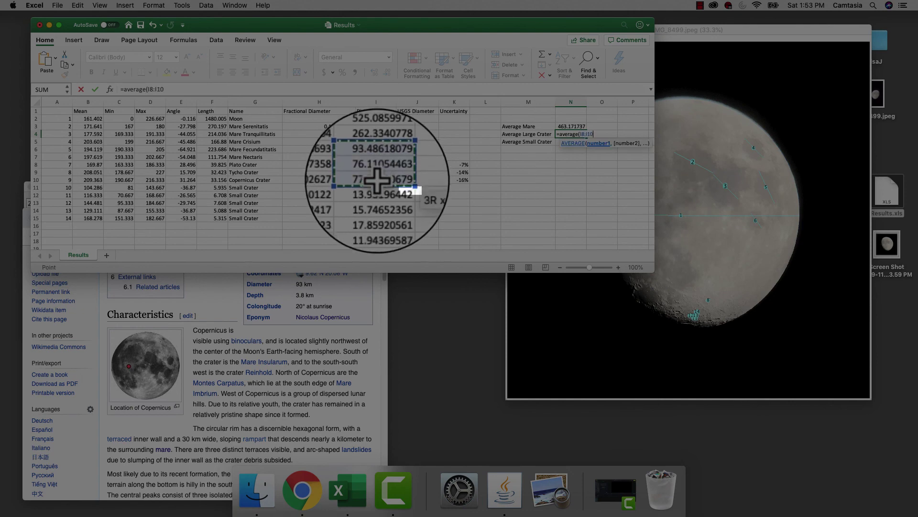
type(")")
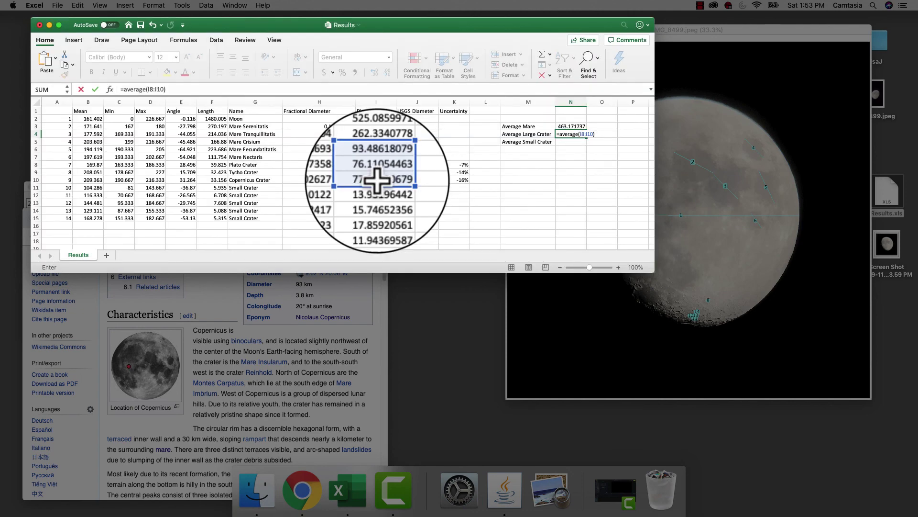
key("Return")
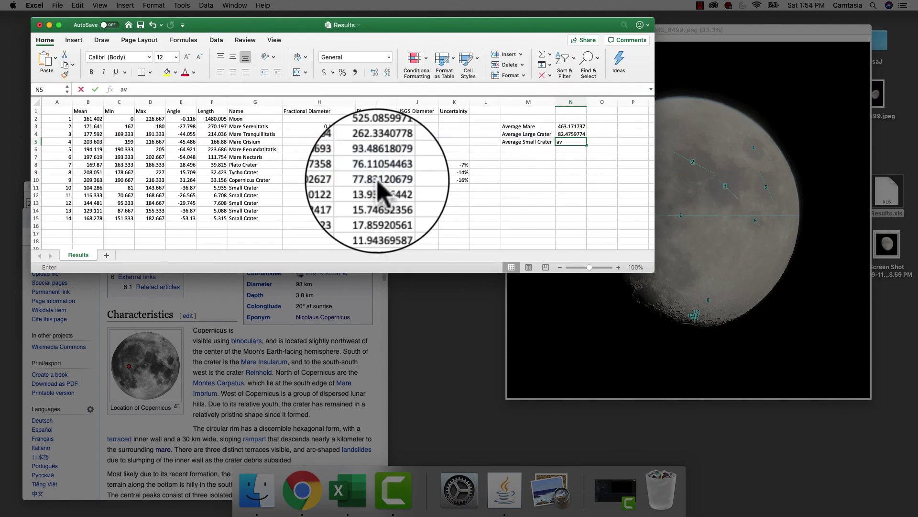
Enter a formula in N5 averaging the small crater diameters in I11:I15.
type("=aver")
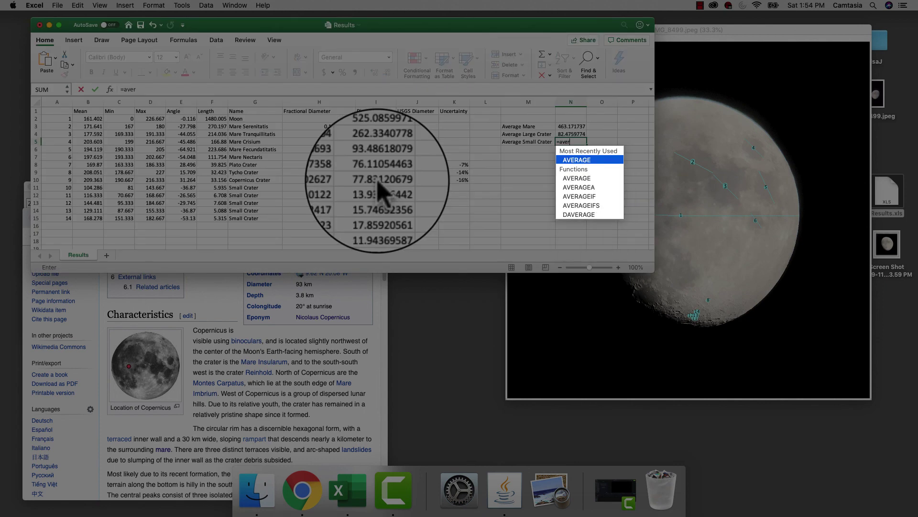
type("age(")
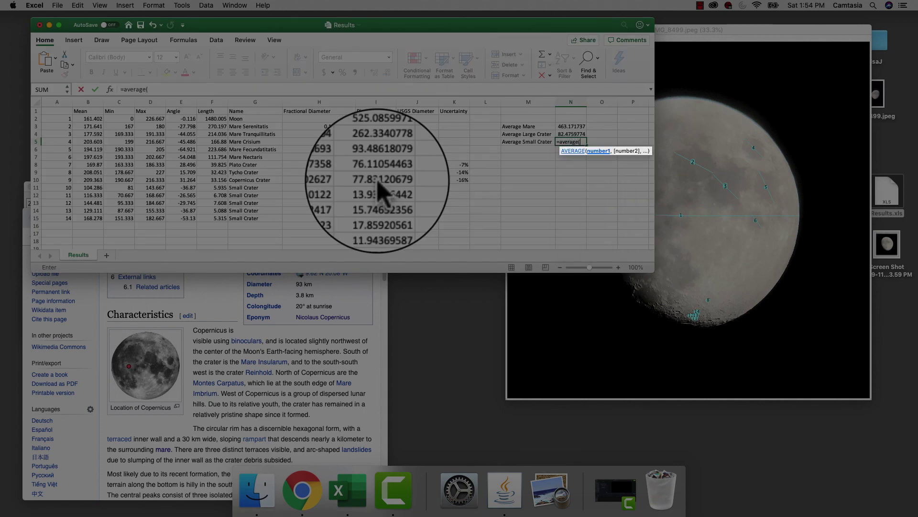
left_click_drag(376, 187, 377, 218)
key("Return")
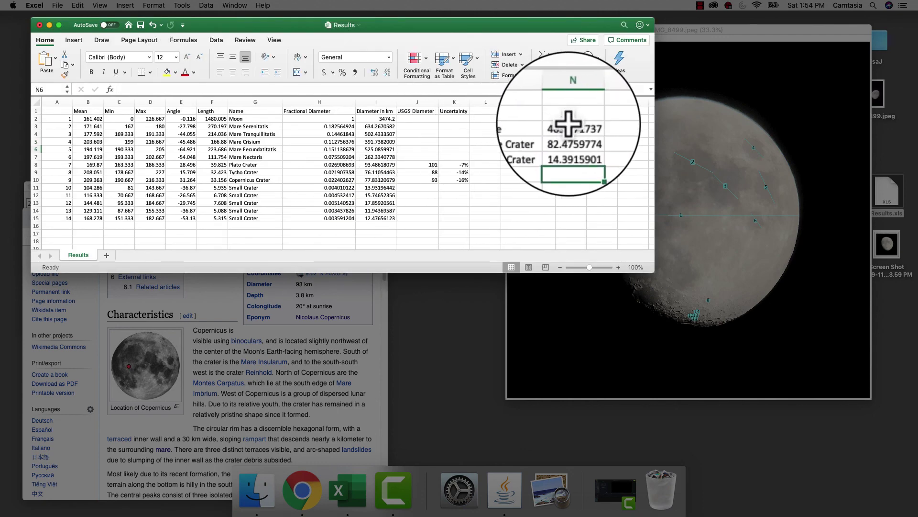
Reduce the decimals of the three averages in N3:N5 so they display as whole numbers.
left_click_drag(564, 127, 567, 142)
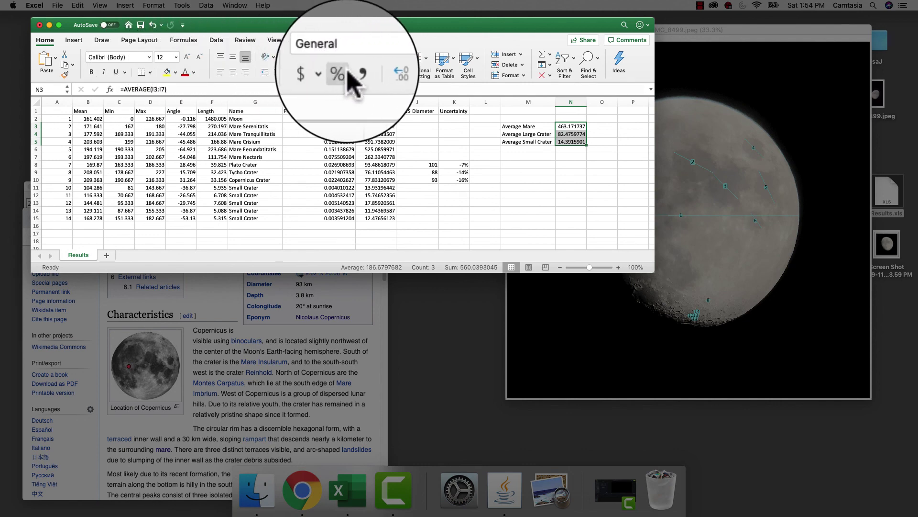
left_click(384, 72)
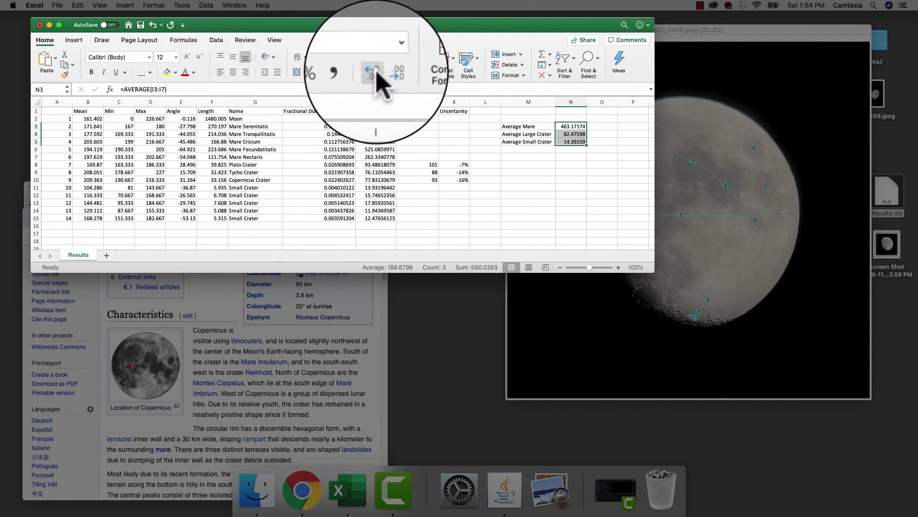
left_click(385, 71)
left_click(386, 72)
left_click(386, 72)
left_click(386, 72)
left_click(386, 72)
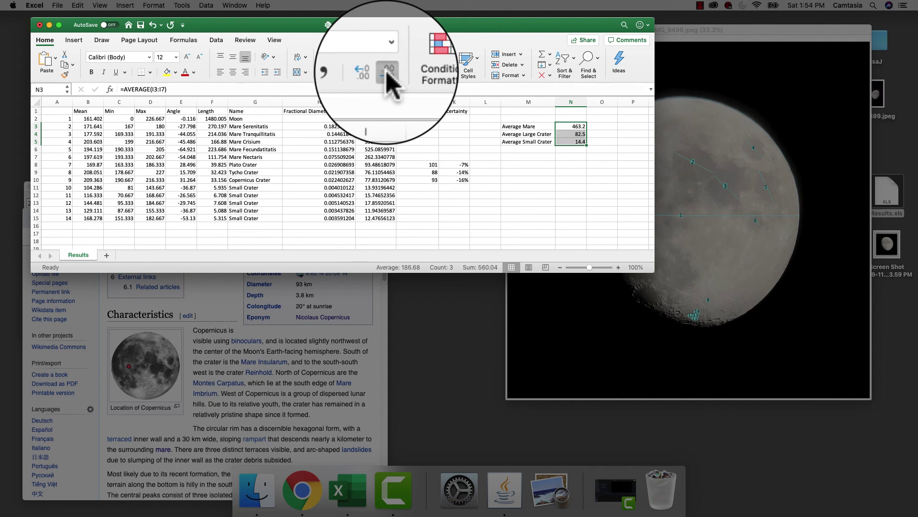
left_click(386, 71)
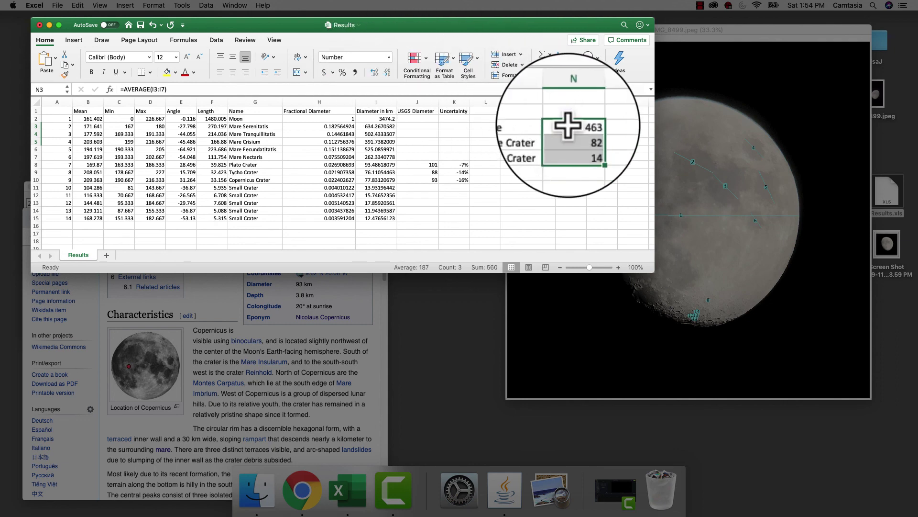
Enter the unit label miles in O3 and fill it down through O5.
left_click(597, 127)
type("mi")
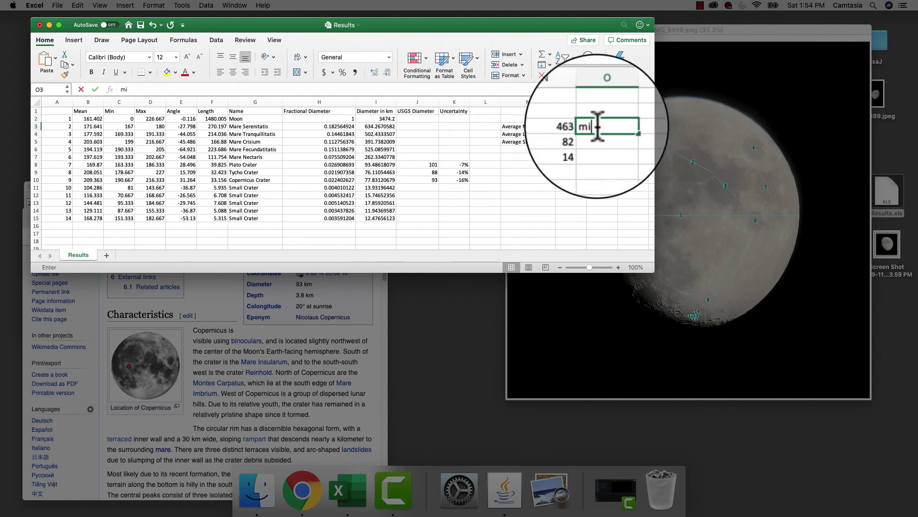
type("les")
key("Return")
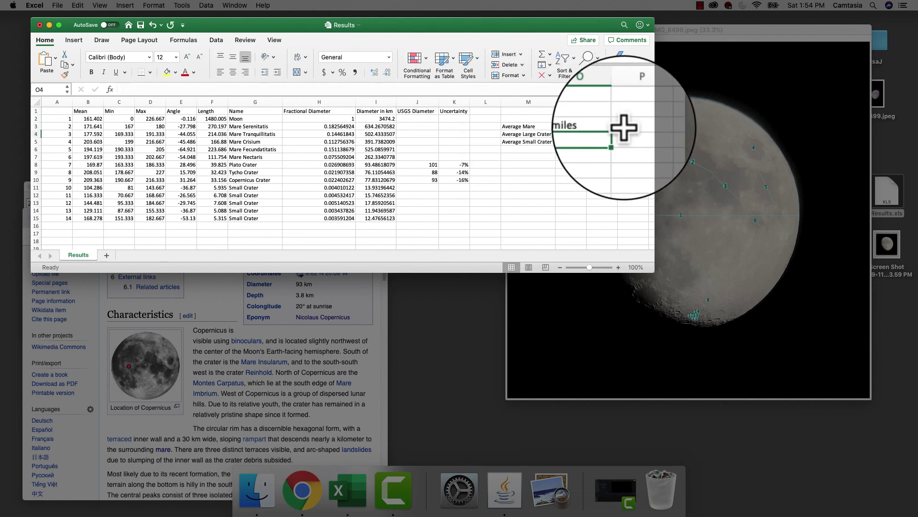
left_click(609, 127)
left_click_drag(617, 130, 617, 145)
Highlight the averages block M3:O5 with a yellow fill.
left_click_drag(514, 127, 616, 143)
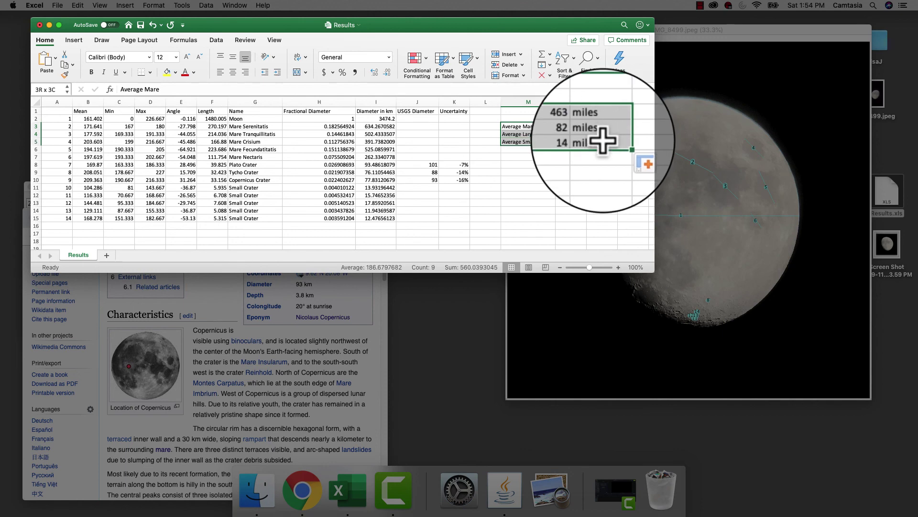
left_click(178, 75)
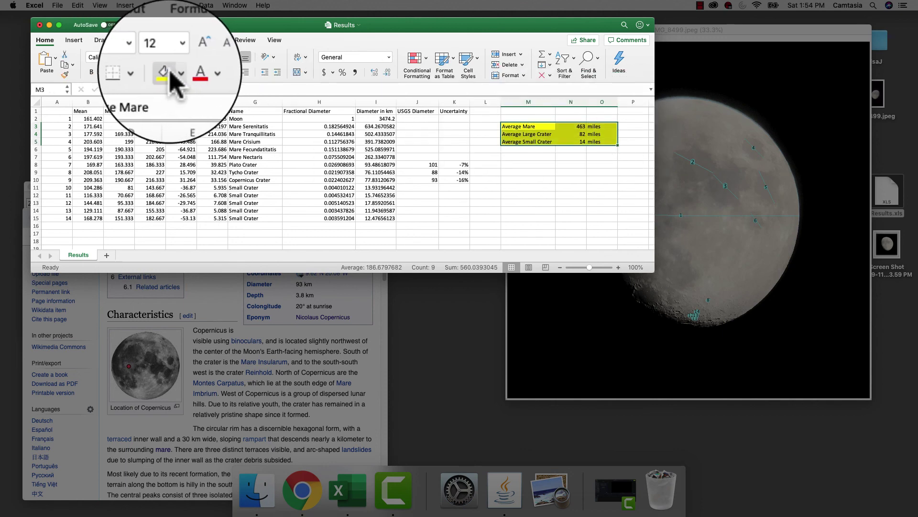
left_click(175, 72)
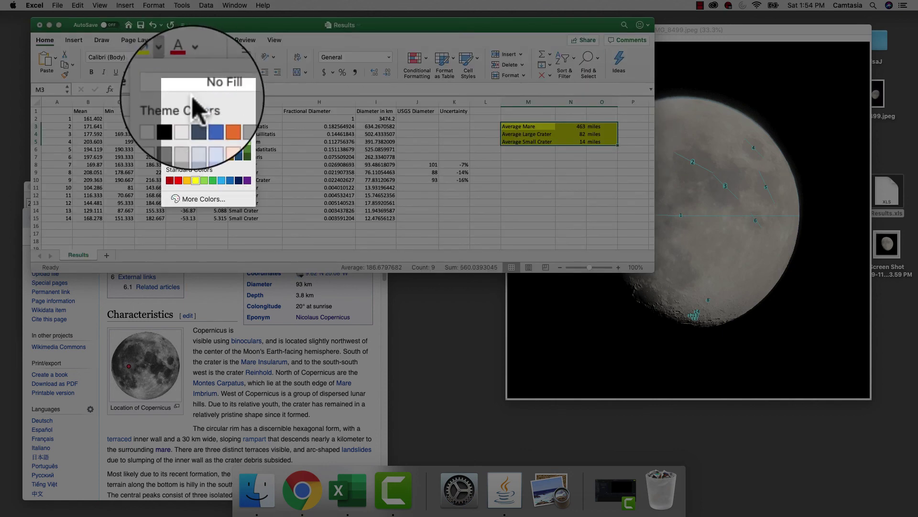
key("Escape")
left_click(473, 130)
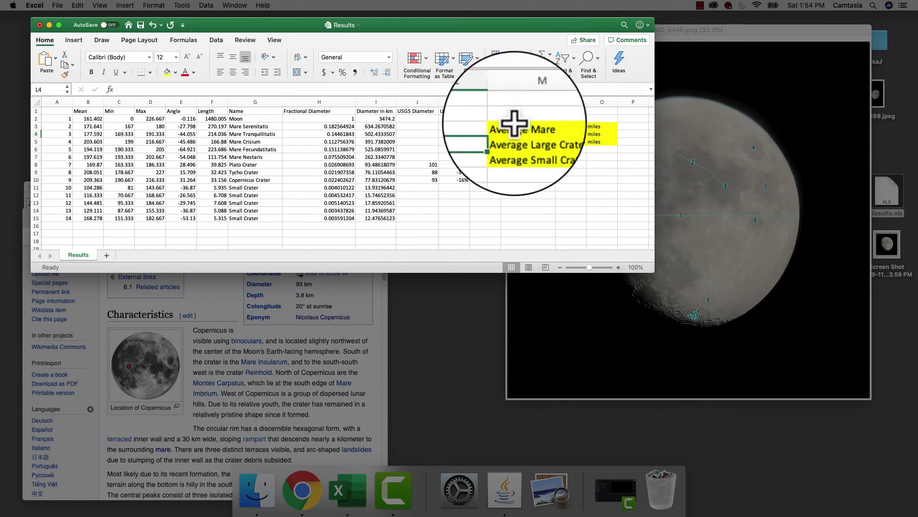
Outline the averages block M3:O5 with a thick box border.
left_click_drag(508, 127, 610, 143)
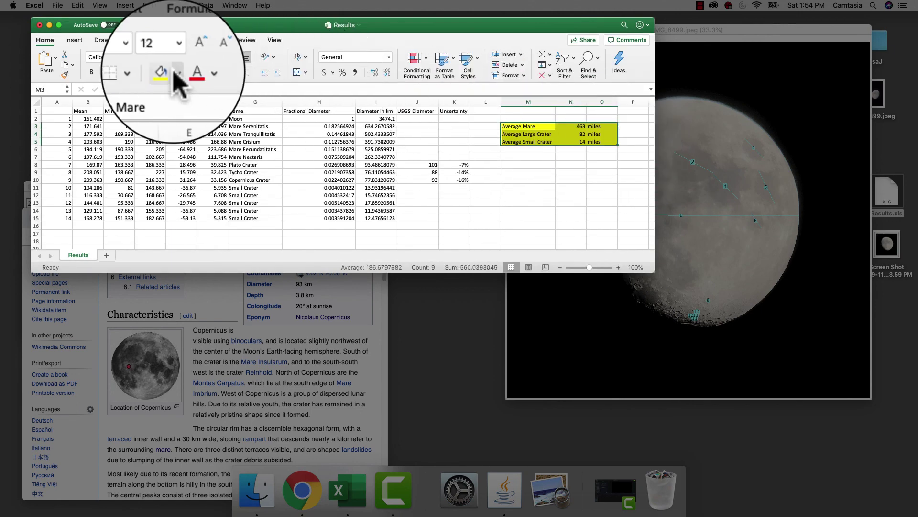
left_click(150, 72)
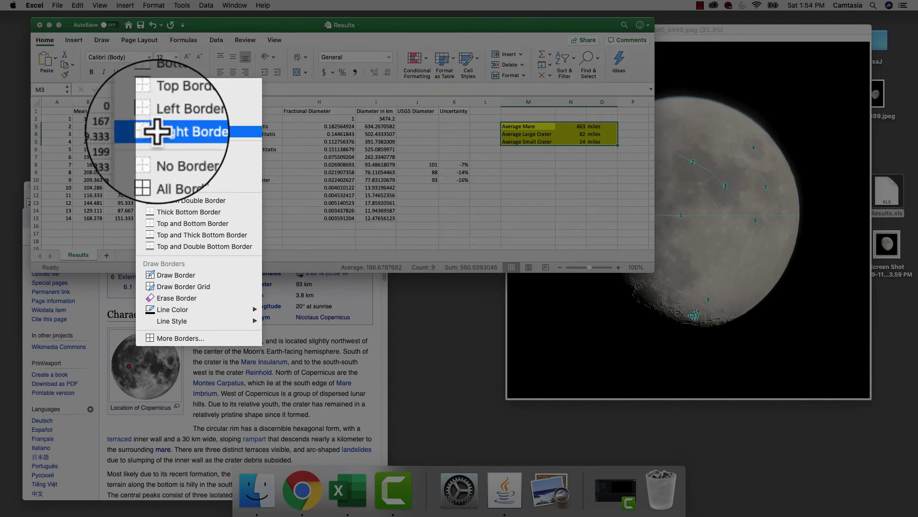
left_click(148, 181)
left_click(632, 173)
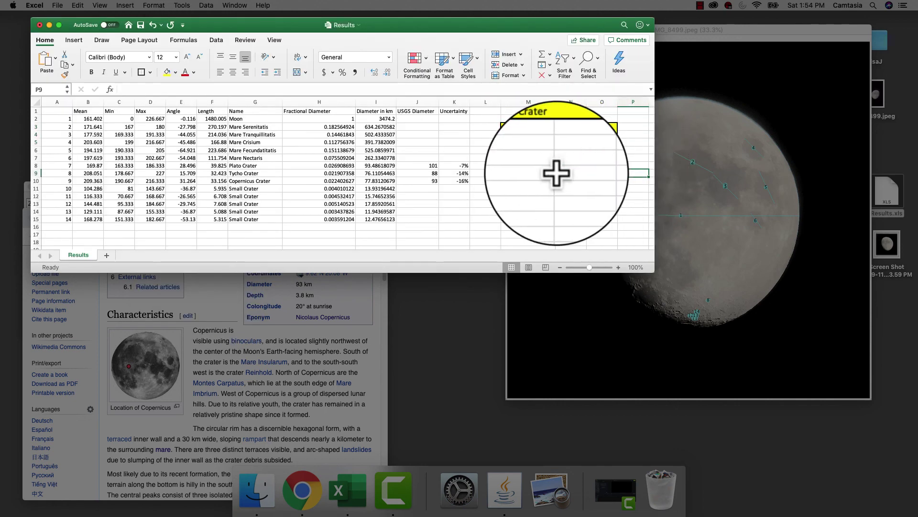